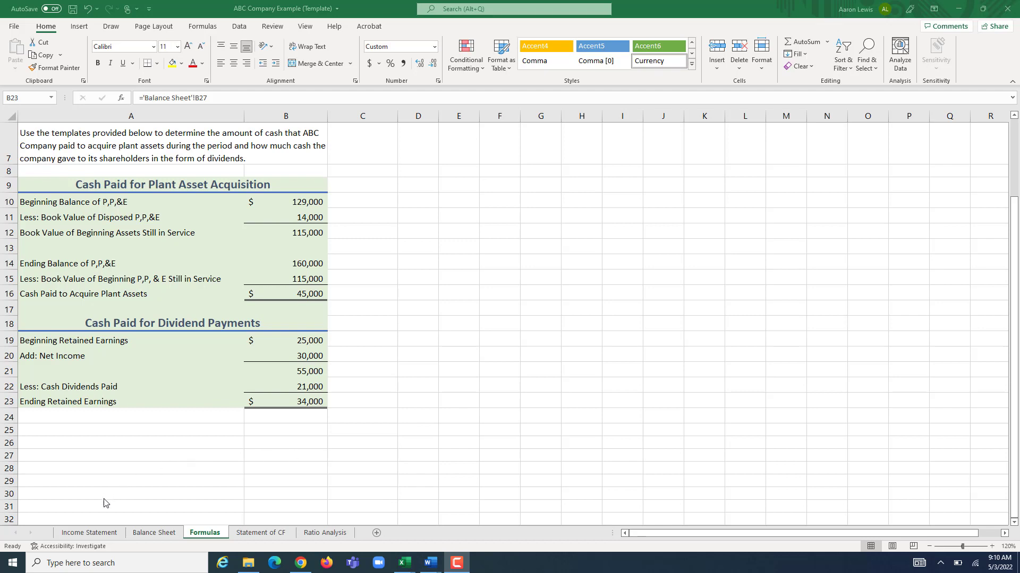
Review the Income Statement and Balance Sheet, then bring up the blank Statement of CF template
{"action": "left_click", "coordinate": [92, 533]}
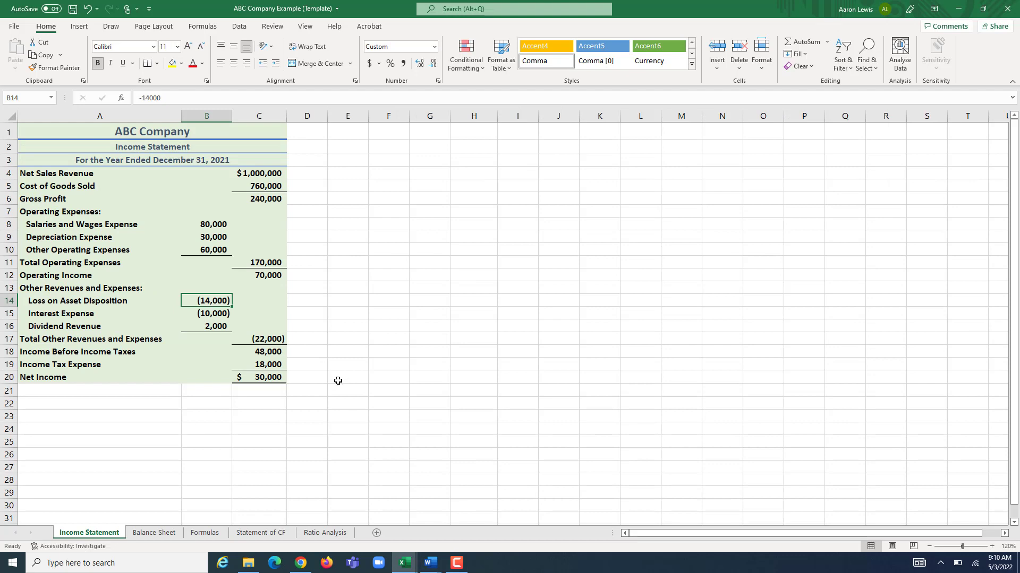
{"action": "left_click", "coordinate": [153, 534]}
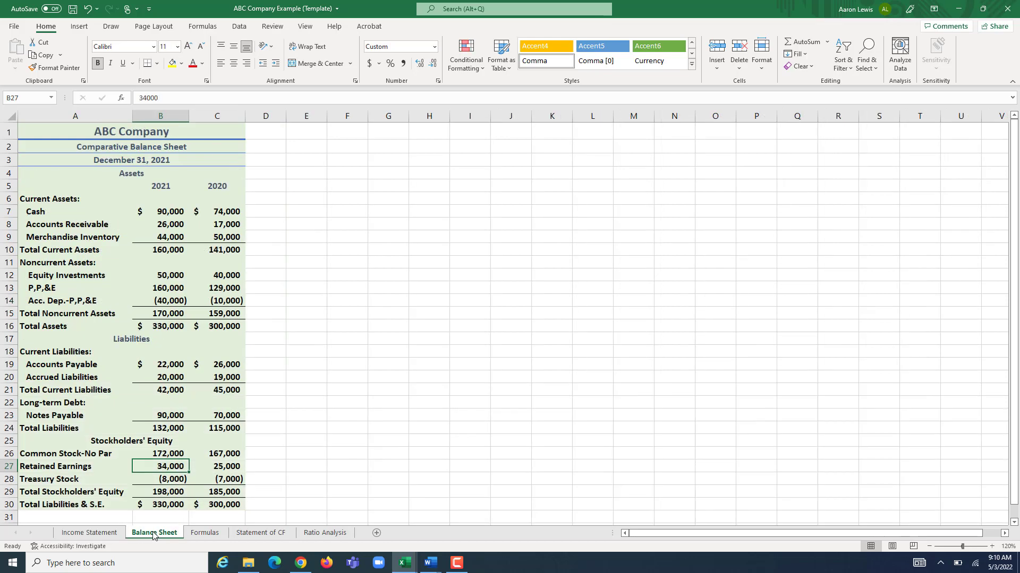
{"action": "left_click", "coordinate": [255, 532]}
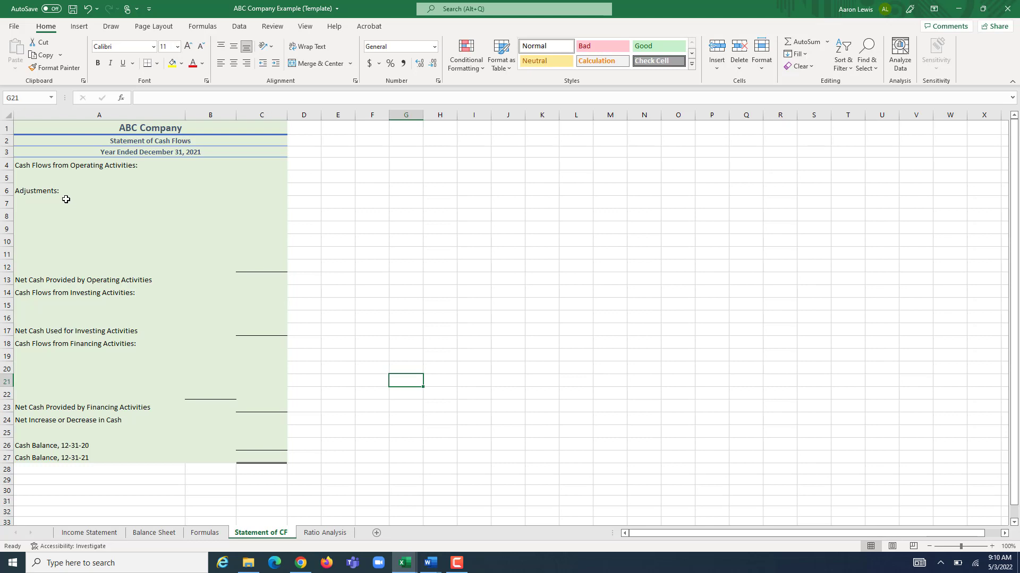
Enter 'Net Income' in A5 and link C5 to Income Statement C20, showing $30,000
{"action": "double_click", "coordinate": [43, 177]}
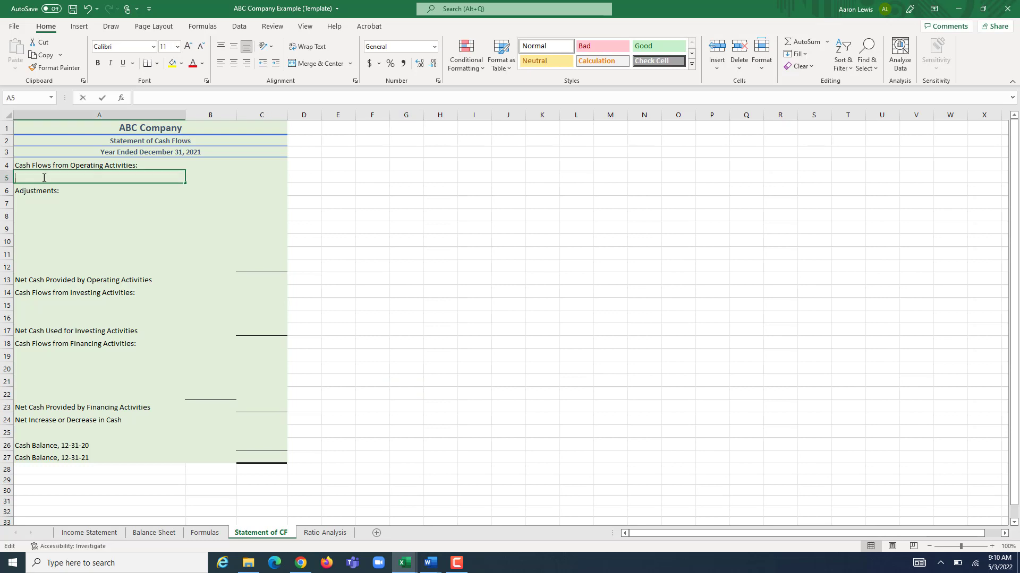
{"action": "type", "text": "Ne"}
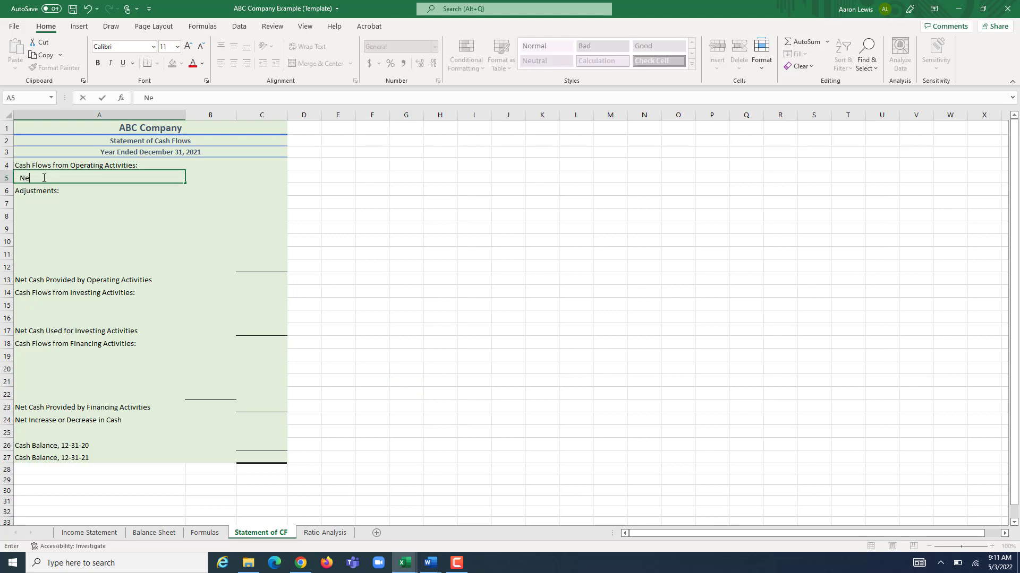
{"action": "type", "text": "t Income"}
{"action": "left_click", "coordinate": [262, 180]}
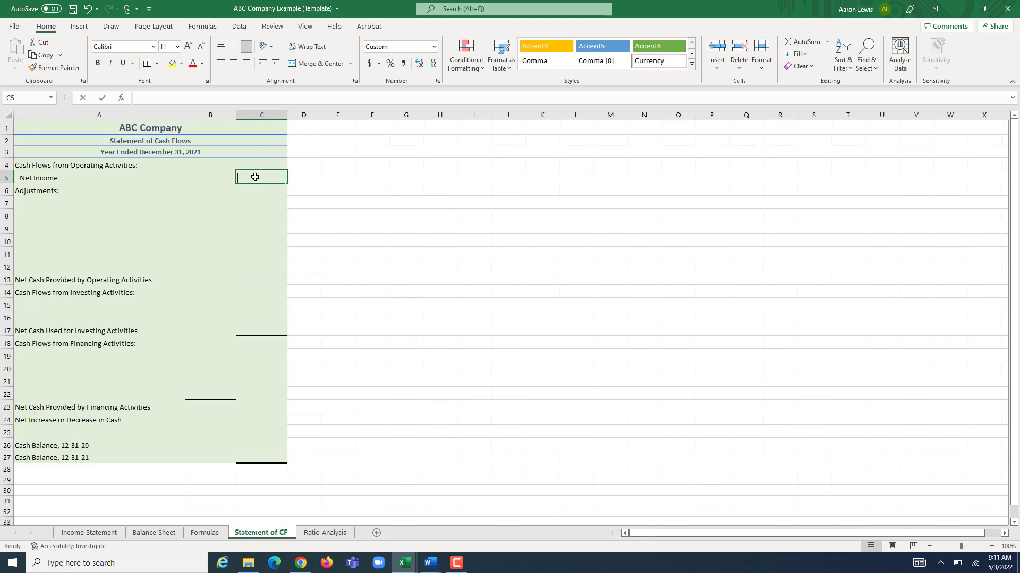
{"action": "type", "text": "="}
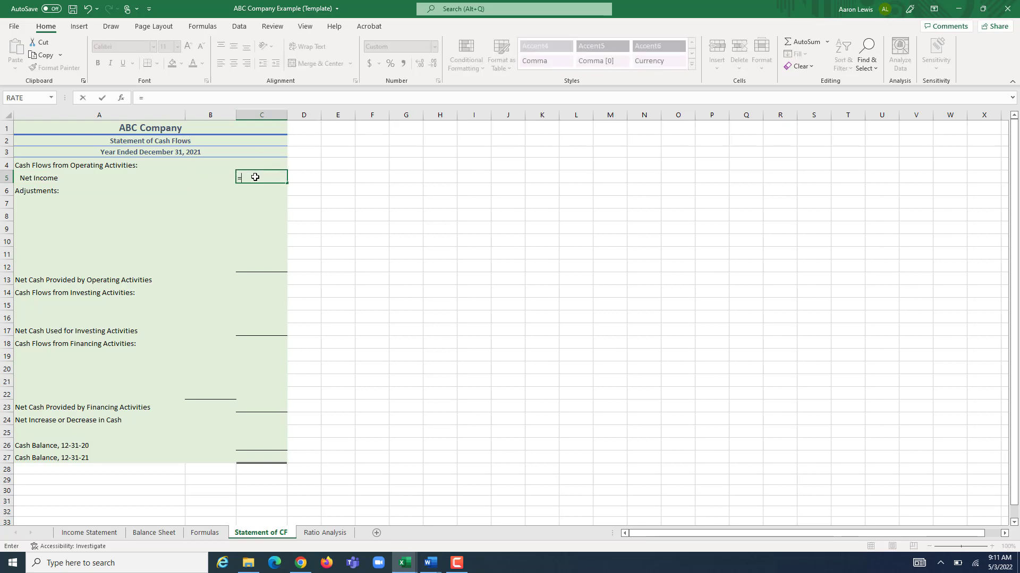
{"action": "left_click", "coordinate": [86, 535]}
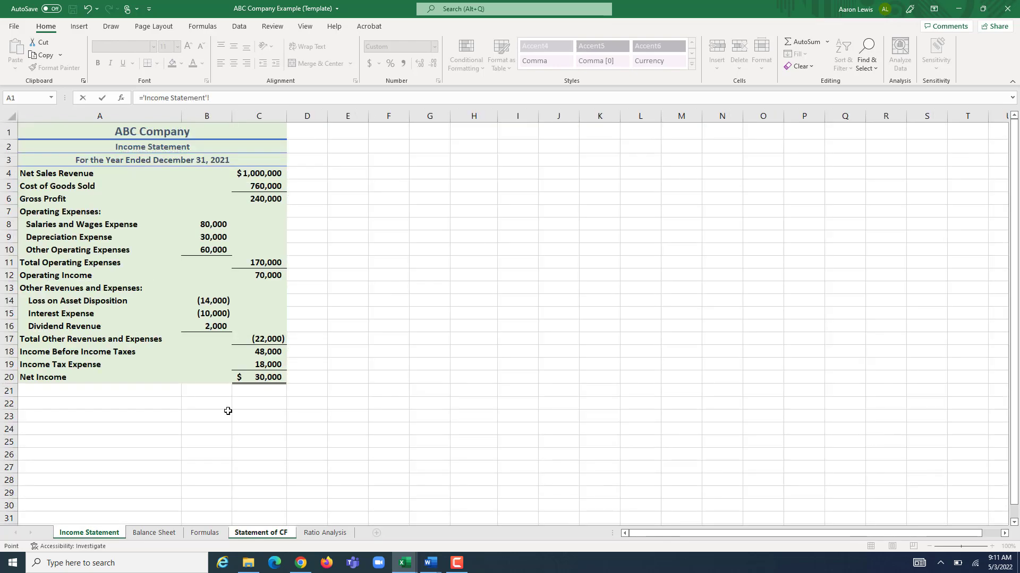
{"action": "left_click", "coordinate": [265, 377]}
{"action": "key", "text": "Return"}
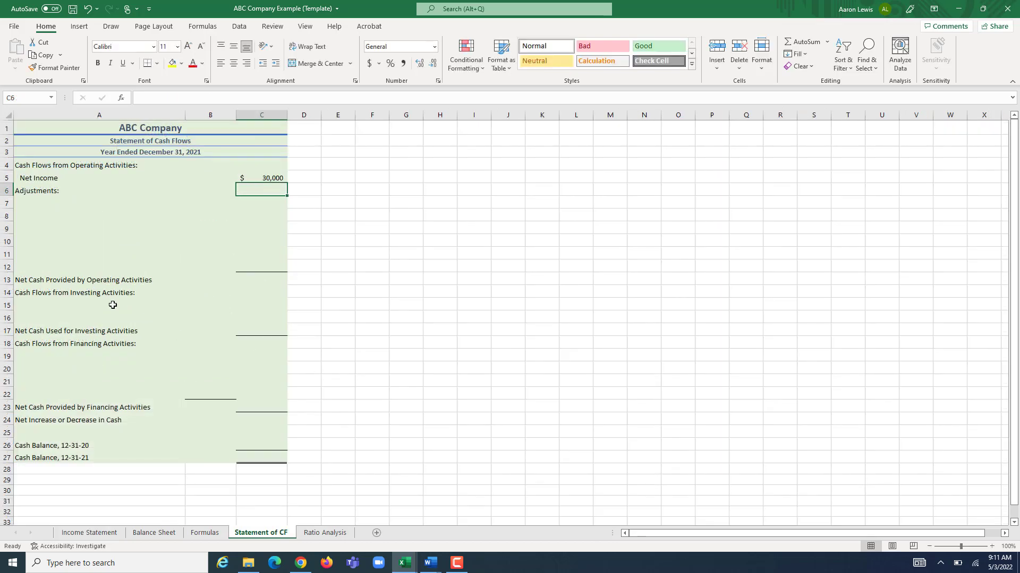
Label A7 'Depreciation Expense' and look up the depreciation figure in Income Statement B9
{"action": "double_click", "coordinate": [32, 202]}
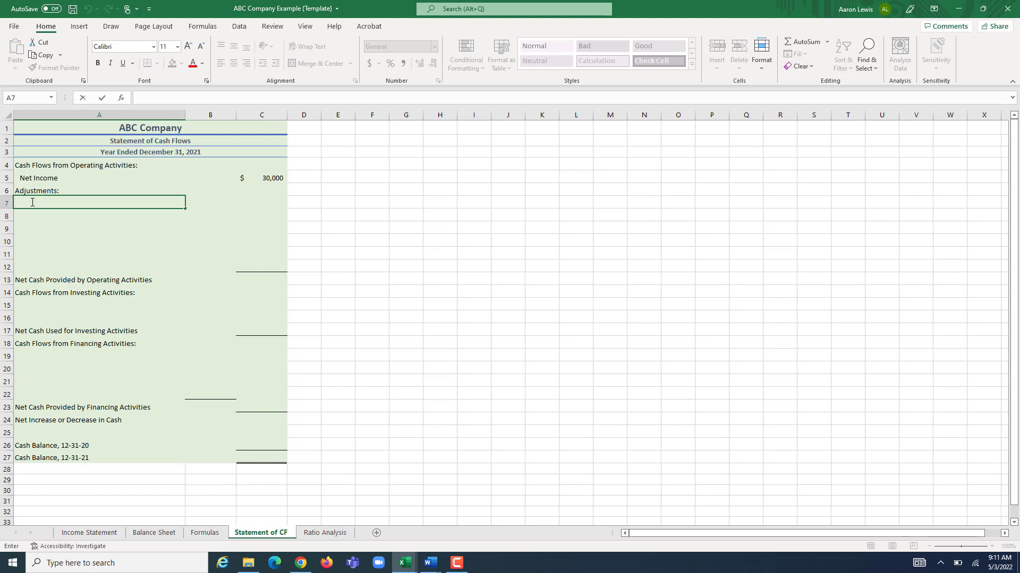
{"action": "type", "text": "Depreciation Expense"}
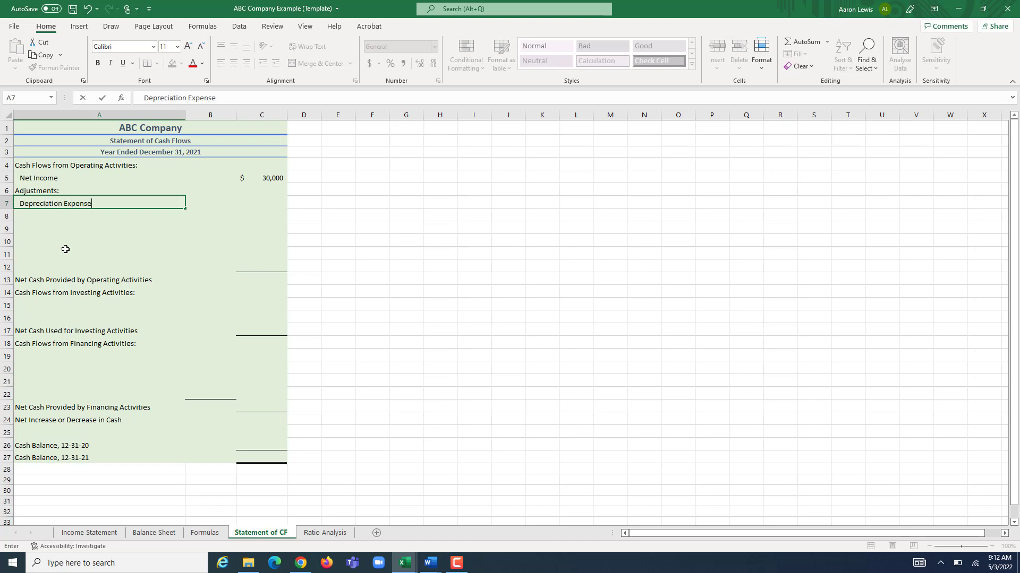
{"action": "left_click", "coordinate": [407, 236]}
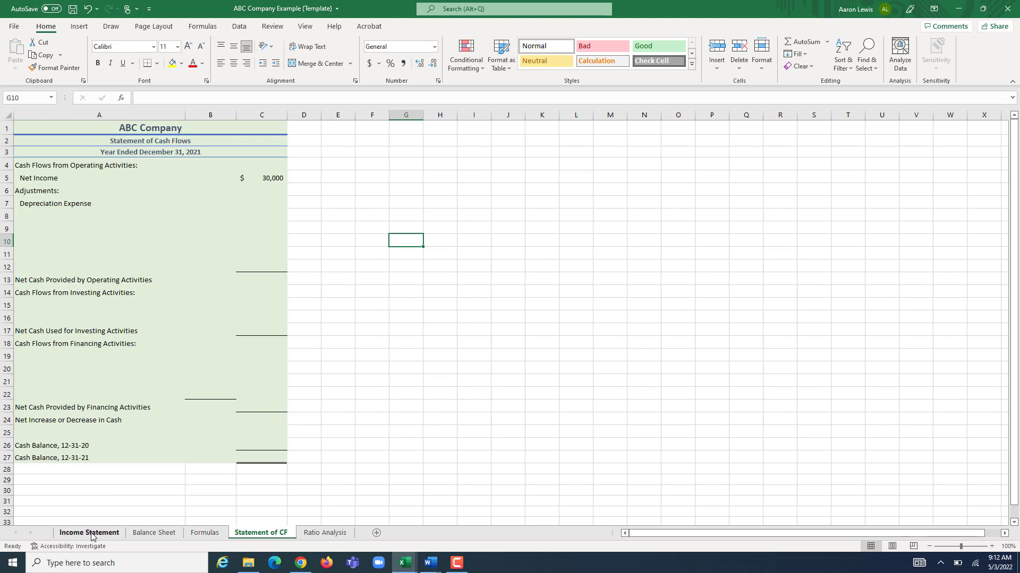
{"action": "left_click", "coordinate": [90, 533]}
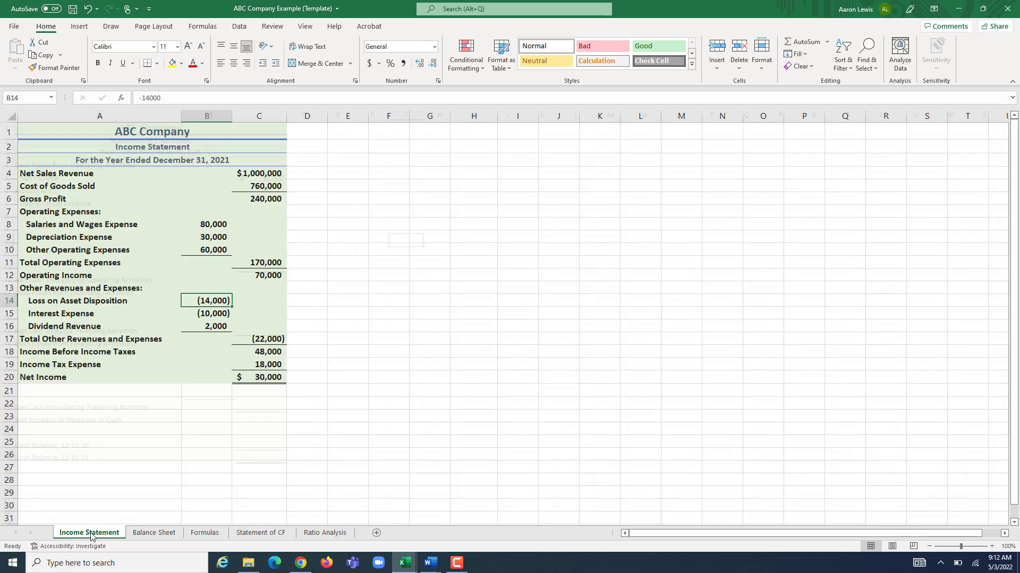
{"action": "left_click", "coordinate": [218, 237]}
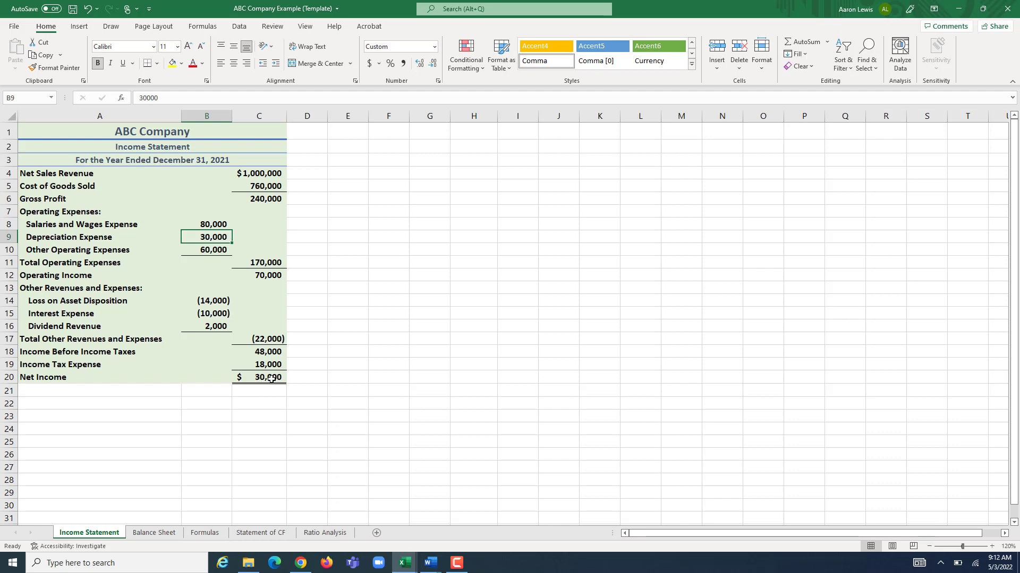
Link B7 to Income Statement B9 so Depreciation Expense shows 30,000
{"action": "left_click", "coordinate": [263, 533]}
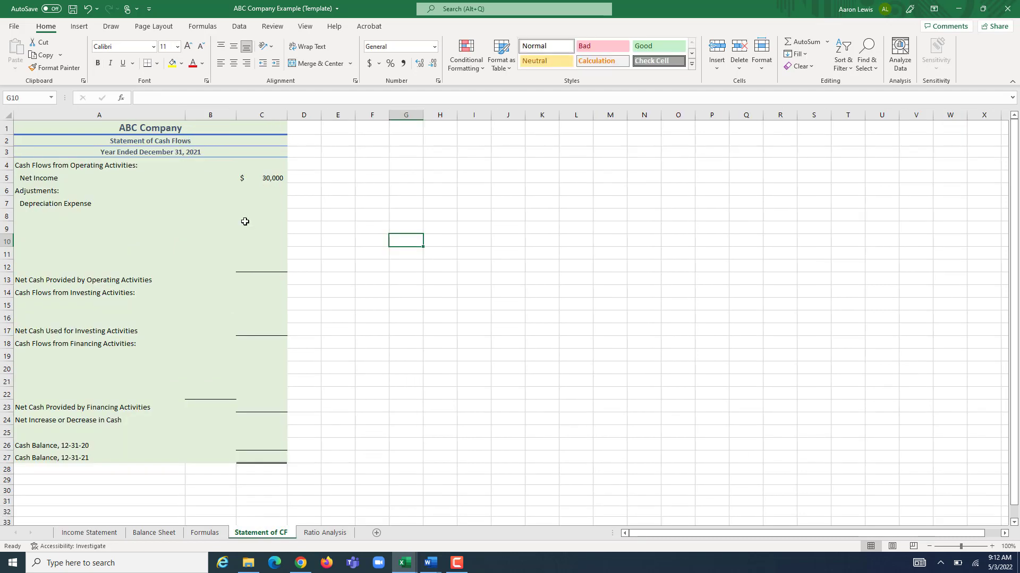
{"action": "left_click", "coordinate": [220, 212]}
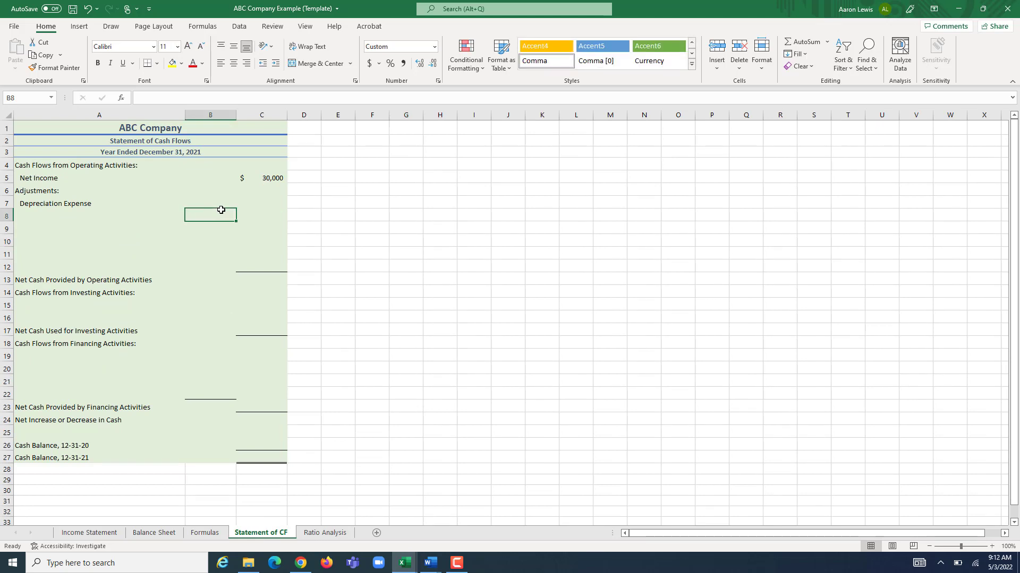
{"action": "left_click", "coordinate": [214, 203]}
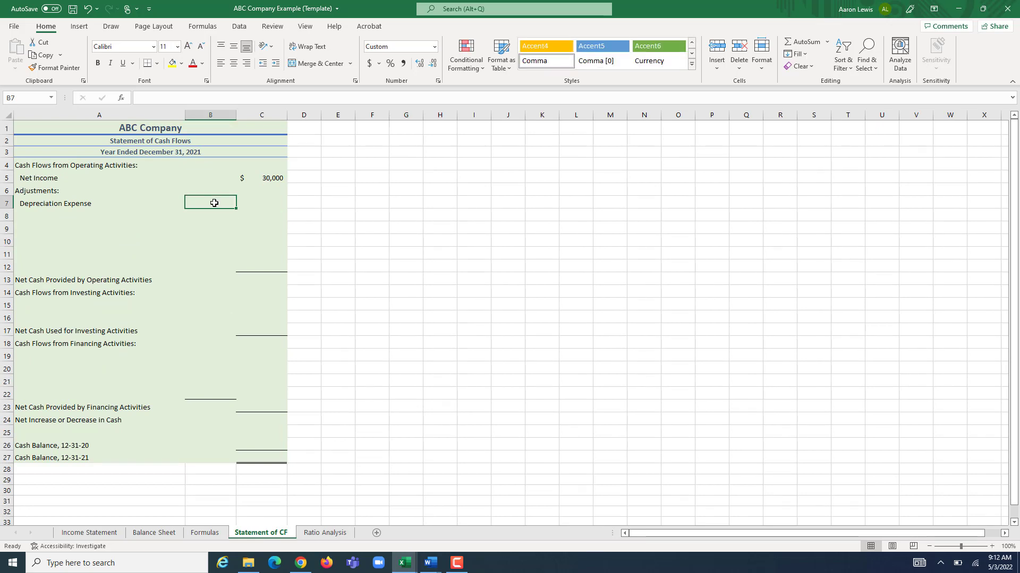
{"action": "type", "text": "="}
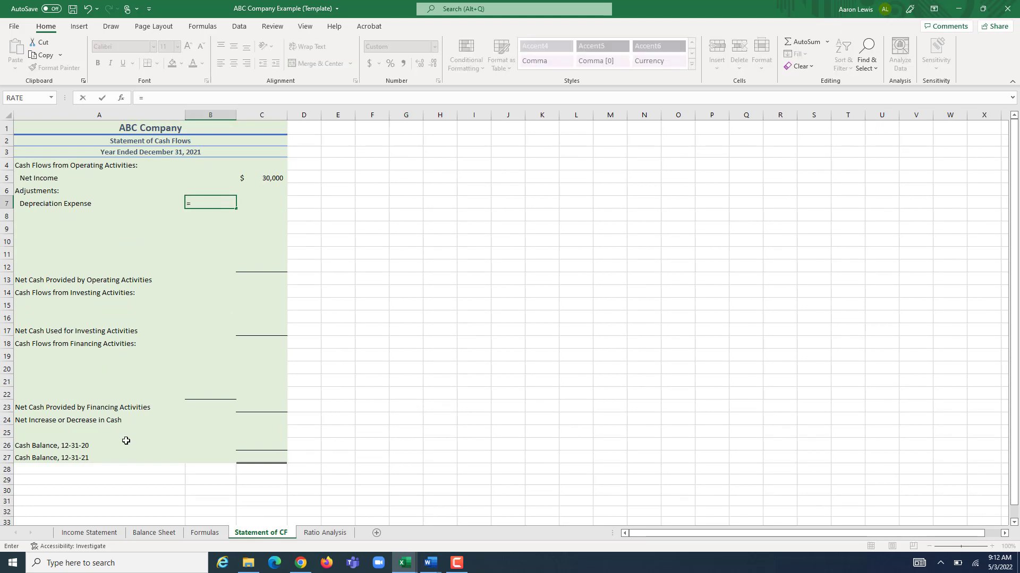
{"action": "left_click", "coordinate": [89, 536]}
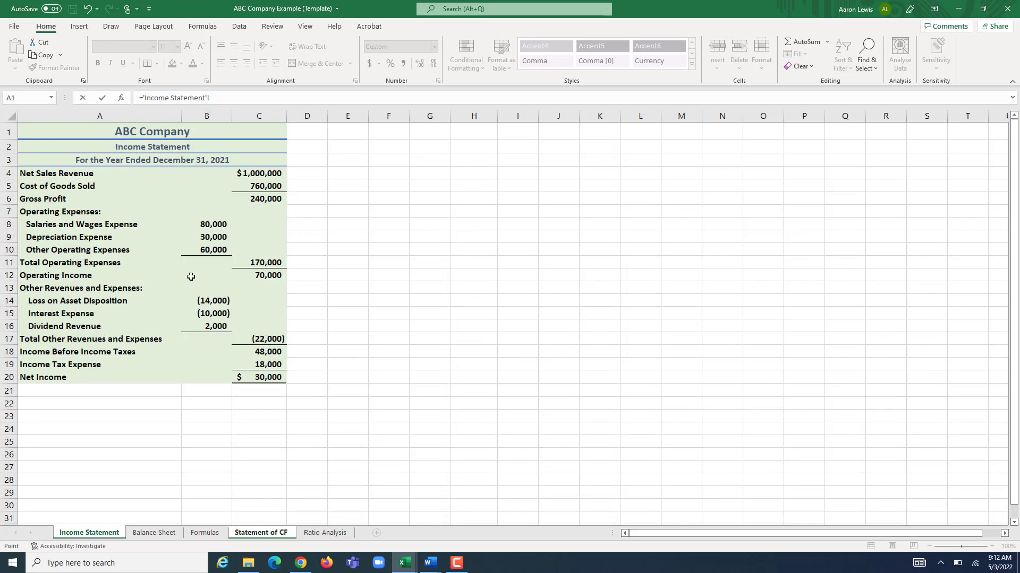
{"action": "left_click", "coordinate": [214, 238]}
{"action": "key", "text": "Return"}
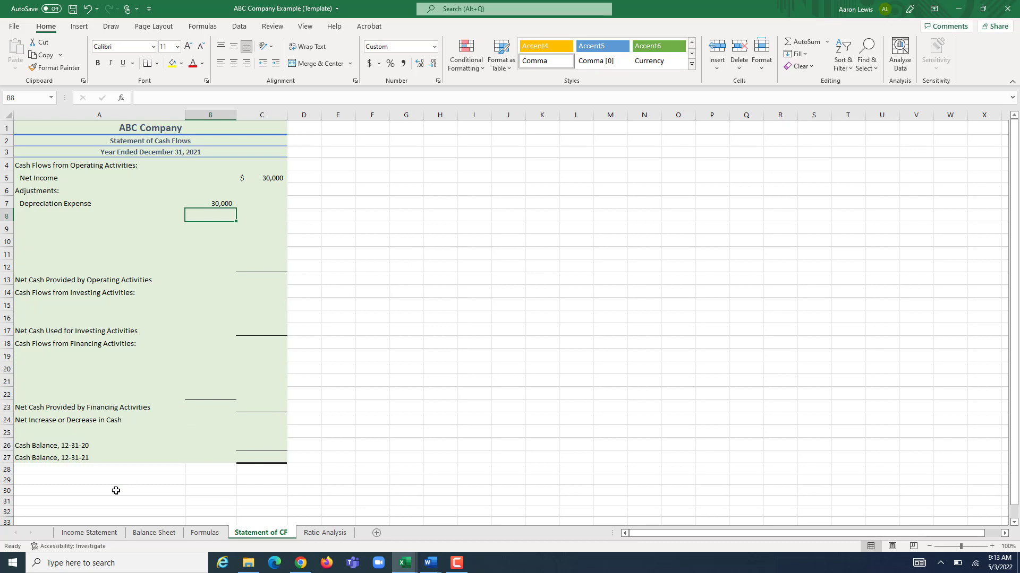
Check Income Statement row 14, then label A8 'Loss on Asset Disposition'
{"action": "left_click", "coordinate": [87, 533]}
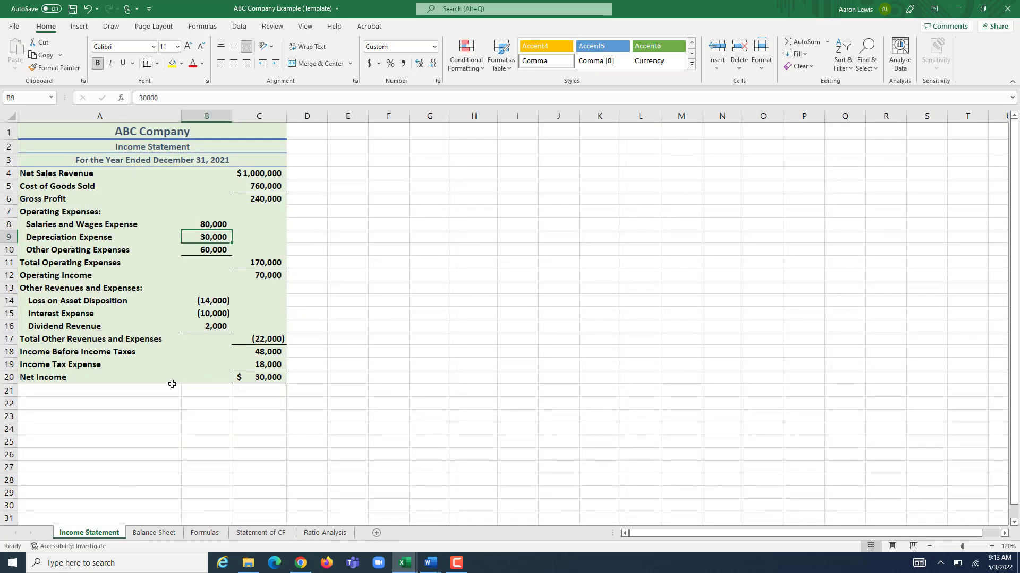
{"action": "left_click", "coordinate": [78, 302]}
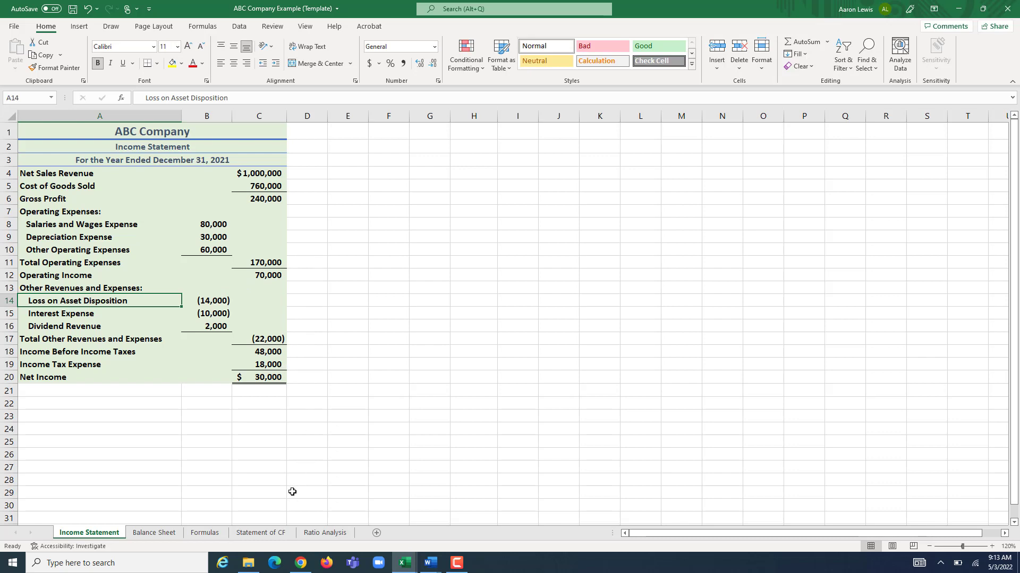
{"action": "left_click", "coordinate": [259, 534]}
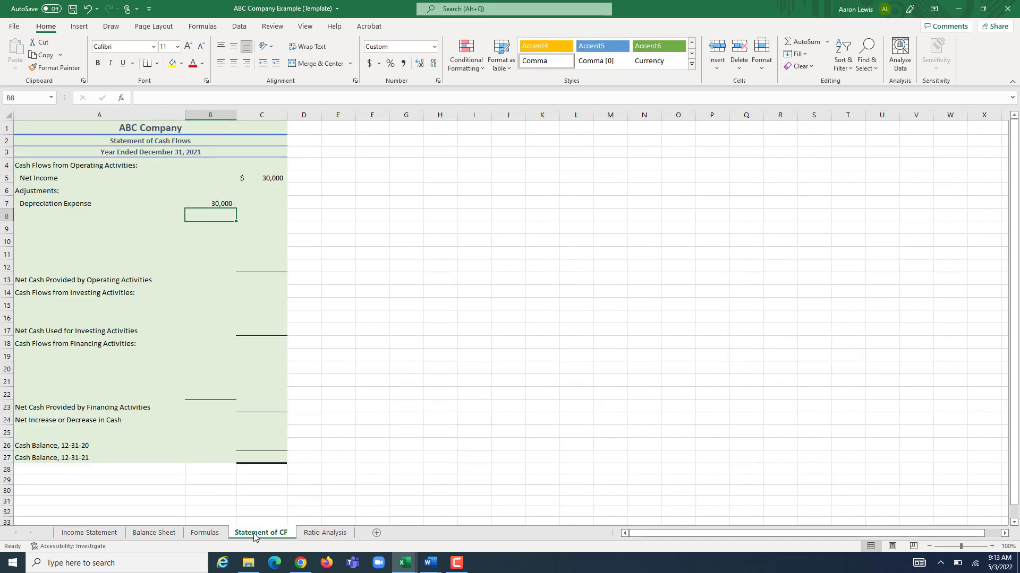
{"action": "double_click", "coordinate": [30, 218]}
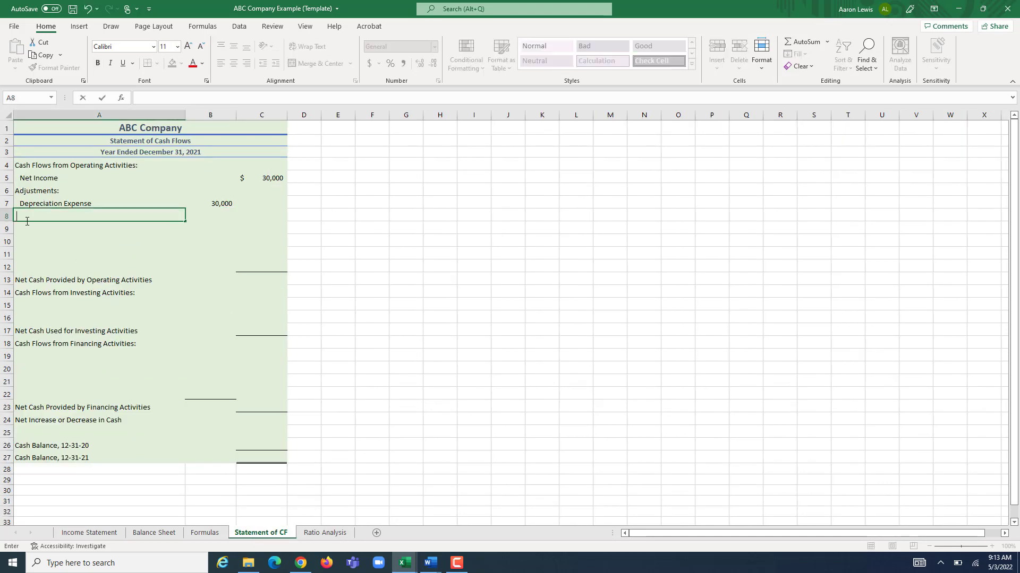
{"action": "type", "text": "Loss on Asset Disposition"}
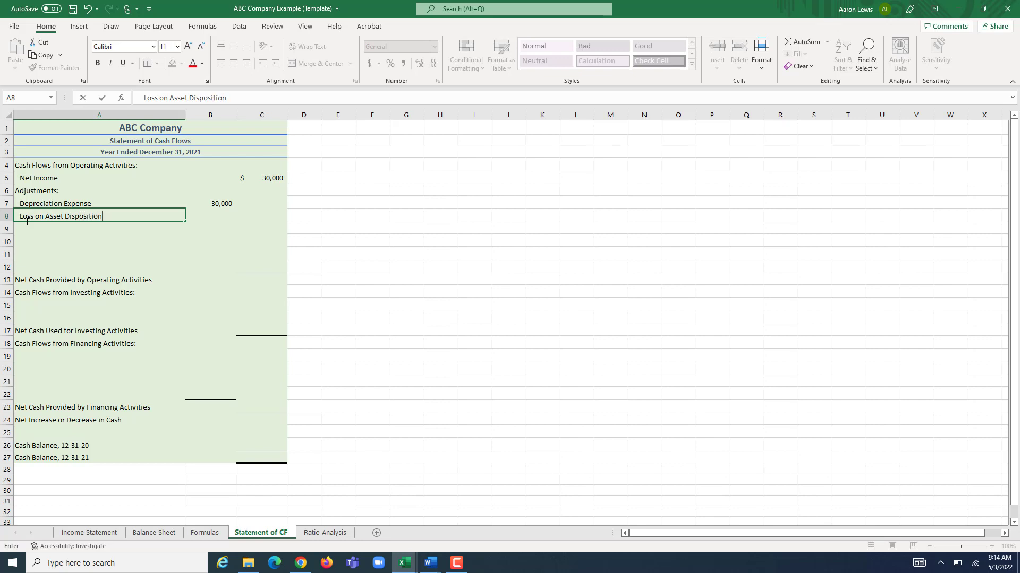
{"action": "left_click", "coordinate": [221, 214]}
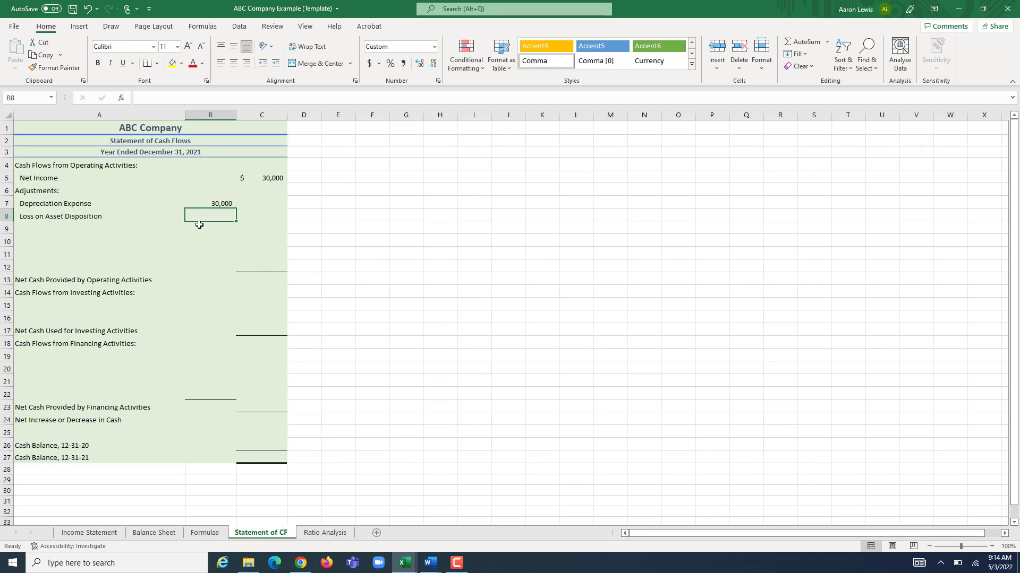
Set B8 to =-'Income Statement'!B14 so the loss shows 14,000
{"action": "type", "text": "="}
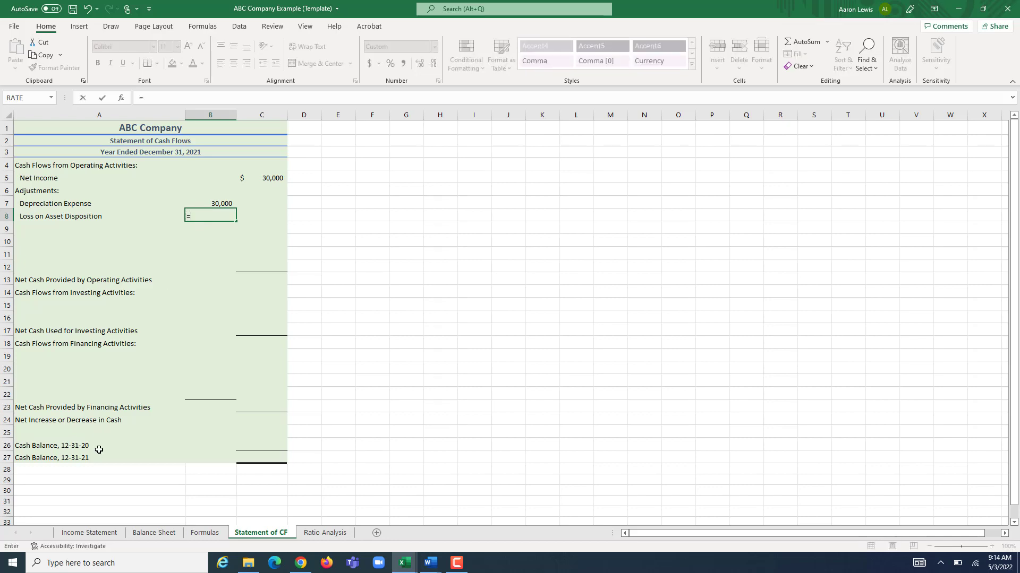
{"action": "left_click", "coordinate": [90, 533]}
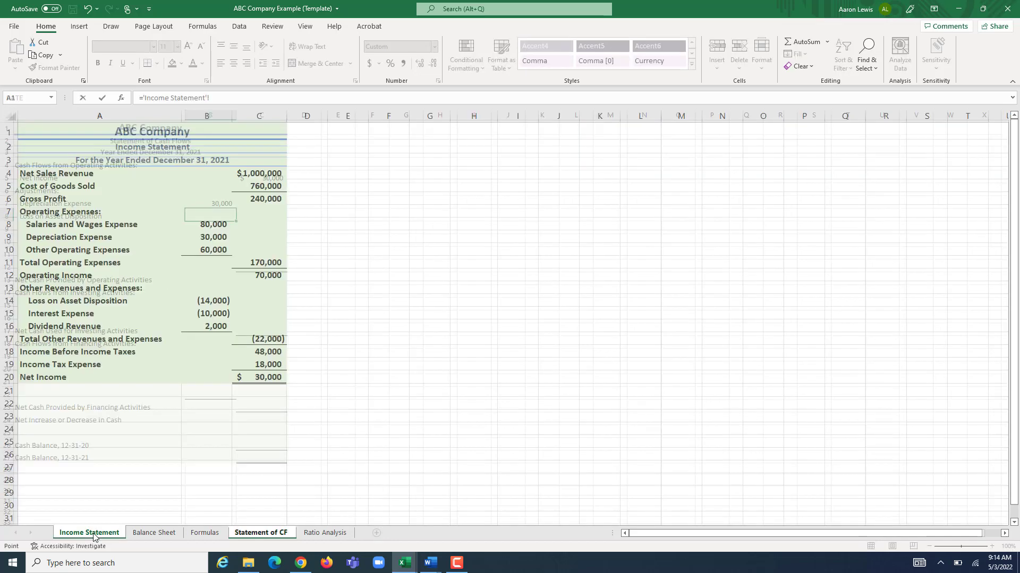
{"action": "left_click", "coordinate": [214, 301]}
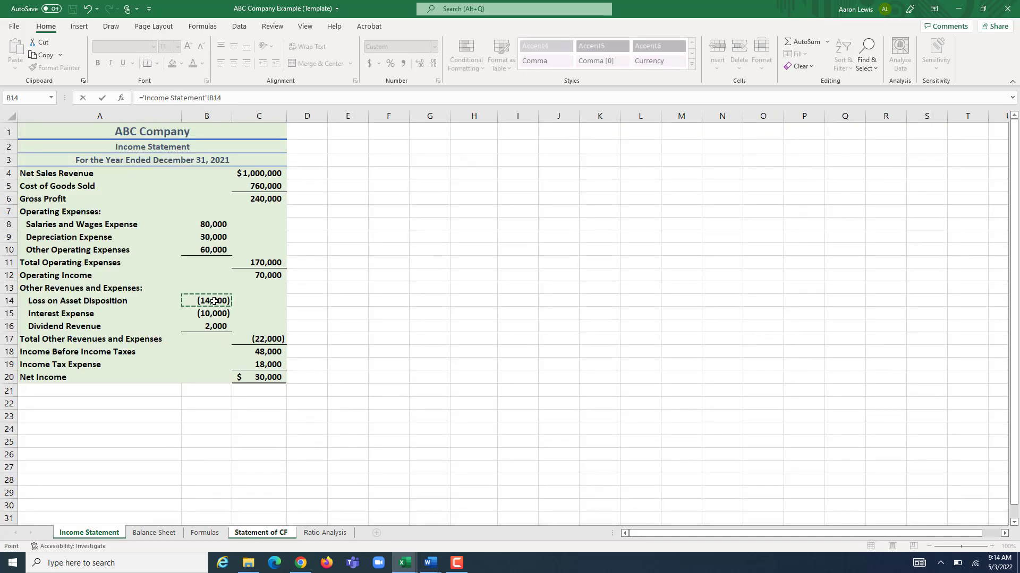
{"action": "key", "text": "Return"}
{"action": "left_click", "coordinate": [217, 216]}
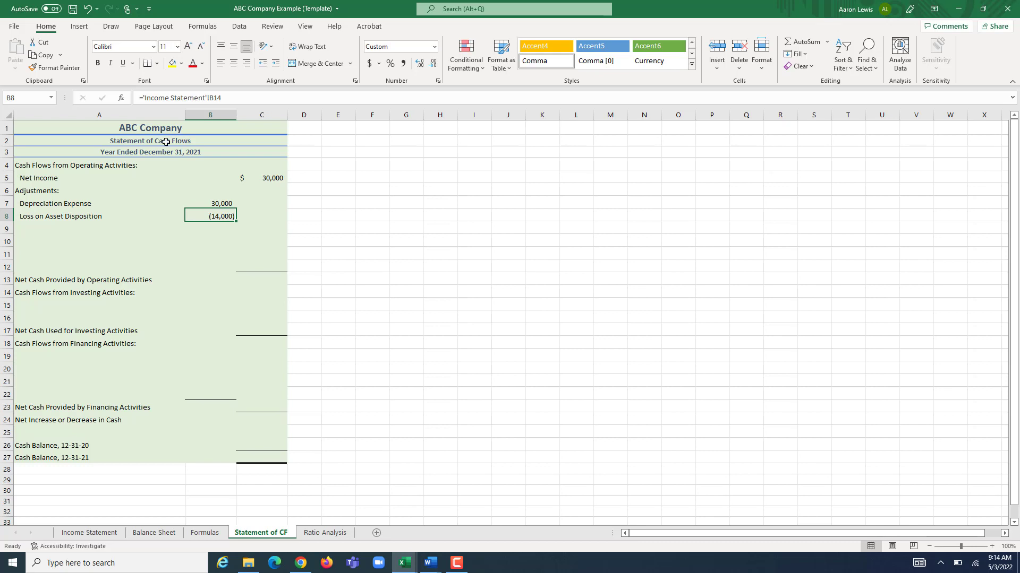
{"action": "left_click", "coordinate": [143, 101]}
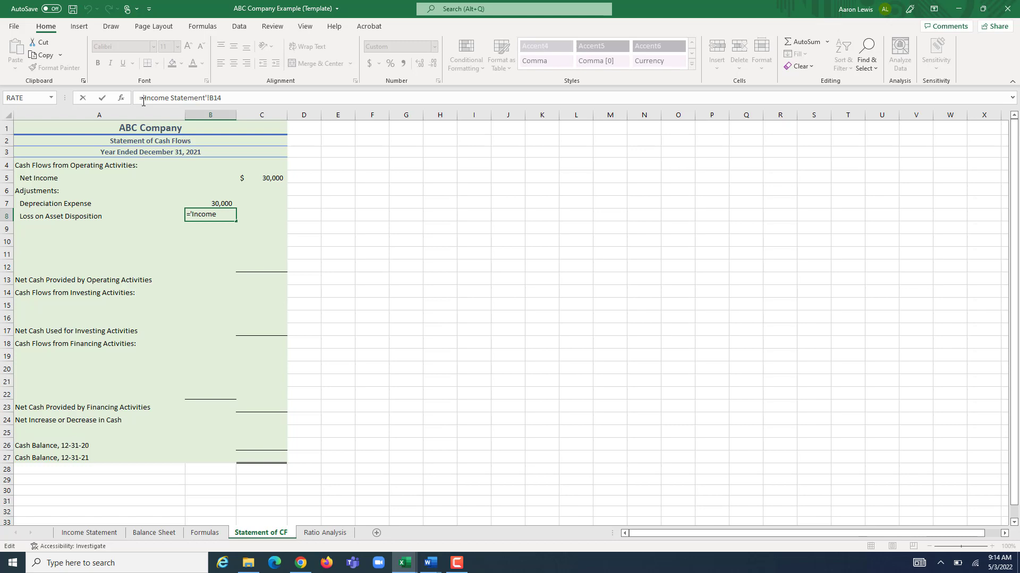
{"action": "type", "text": "-"}
{"action": "key", "text": "Return"}
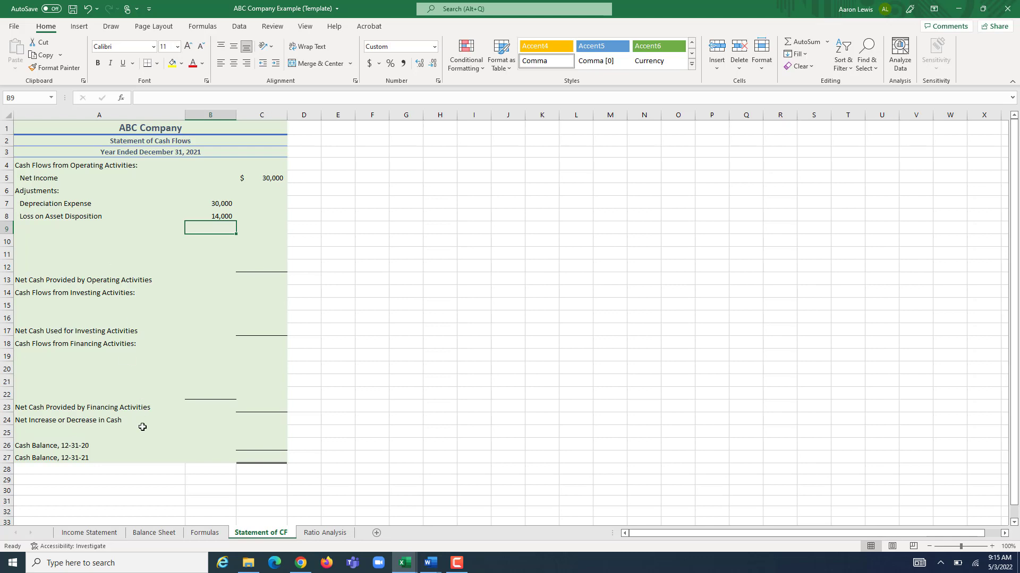
Check the 2020 and 2021 Accounts Receivable balances on the Balance Sheet, then return to cell A9
{"action": "left_click", "coordinate": [159, 533]}
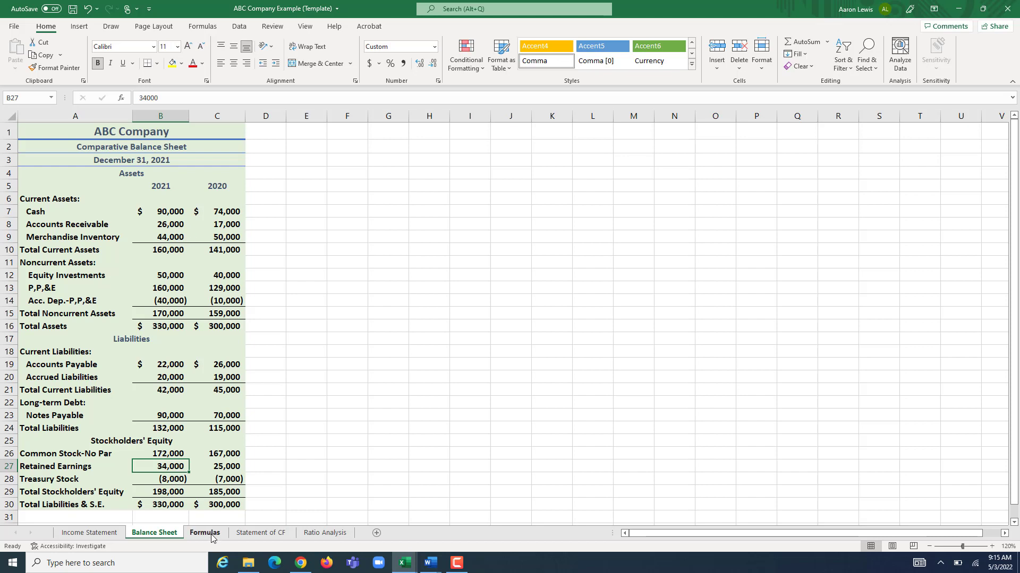
{"action": "left_click", "coordinate": [229, 227]}
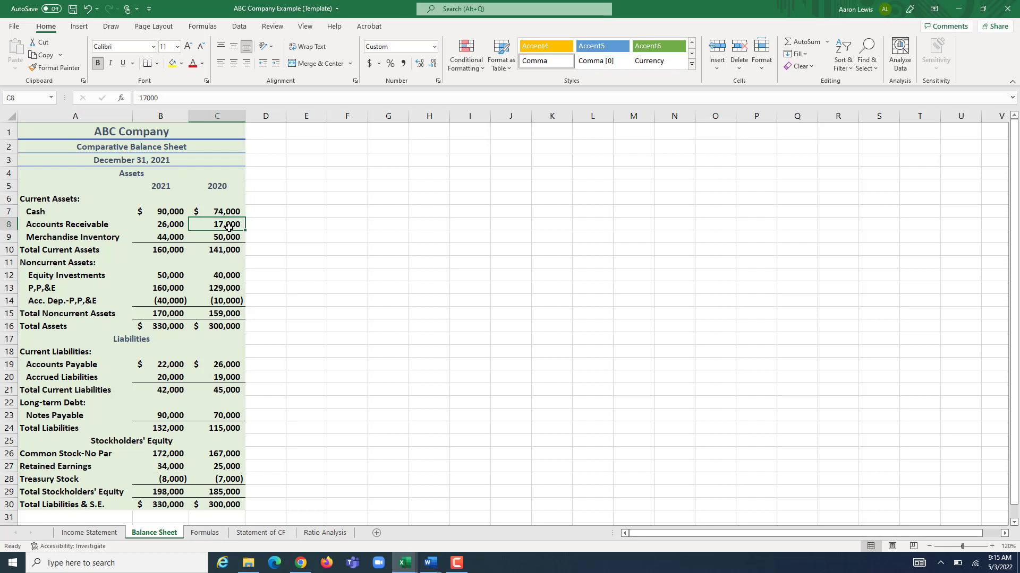
{"action": "left_click", "coordinate": [169, 225]}
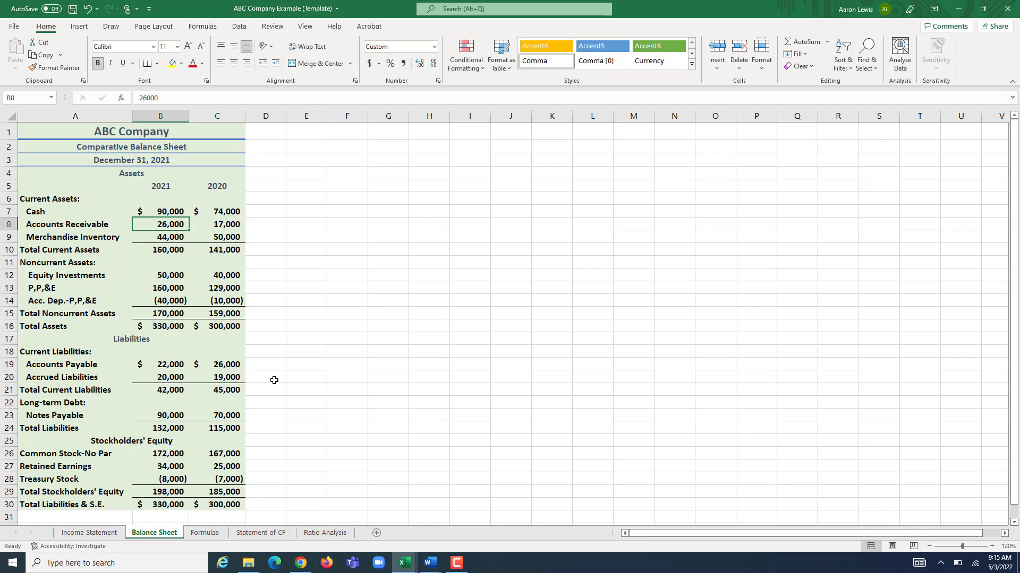
{"action": "left_click", "coordinate": [204, 532]}
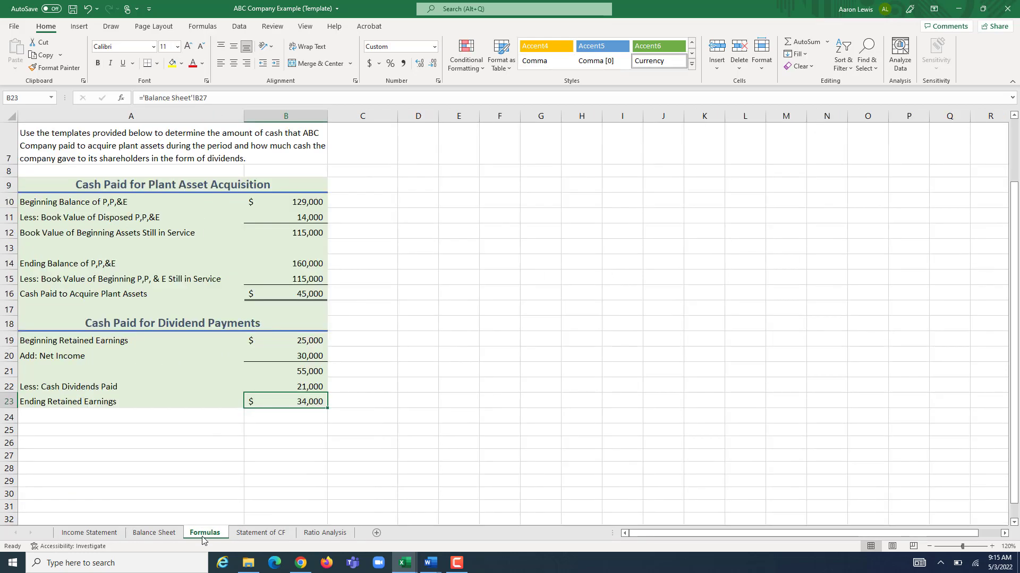
{"action": "left_click", "coordinate": [259, 533]}
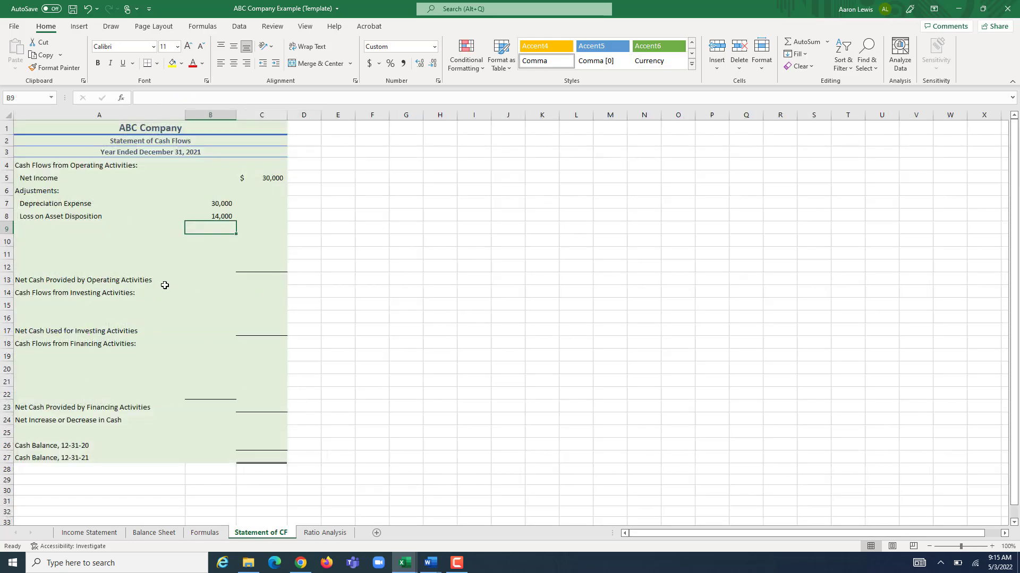
{"action": "left_click", "coordinate": [41, 227]}
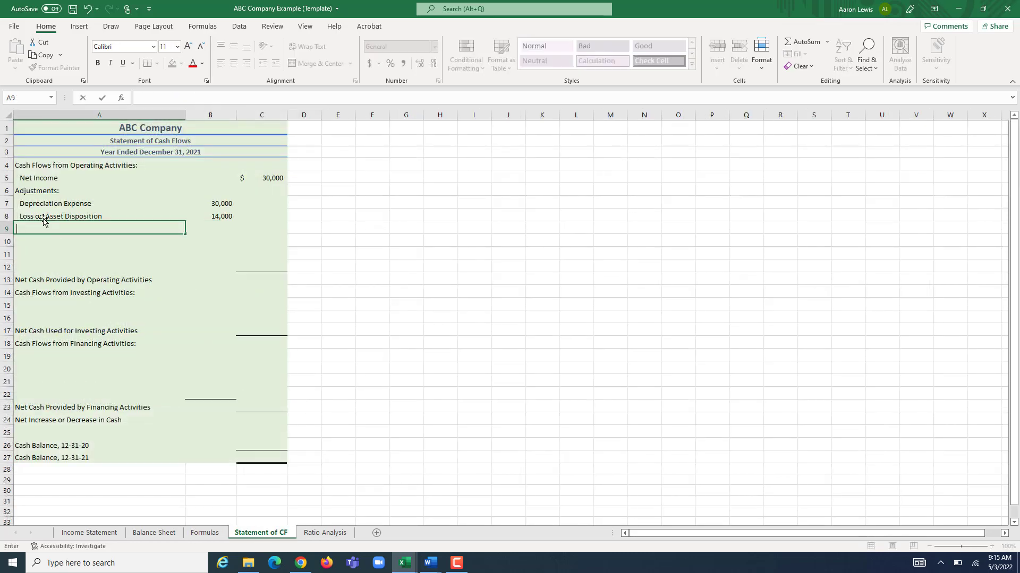
Label A9 'Increase in A/R' and set B9 to Balance Sheet B8 minus C8
{"action": "type", "text": "Increase in A/R"}
{"action": "left_click", "coordinate": [221, 227]}
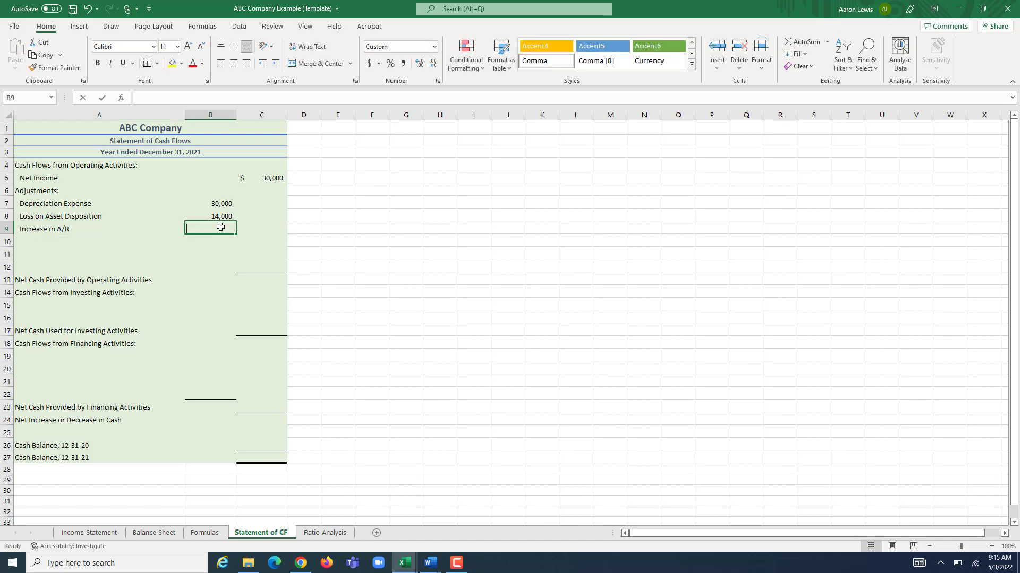
{"action": "type", "text": "="}
{"action": "left_click", "coordinate": [154, 533]}
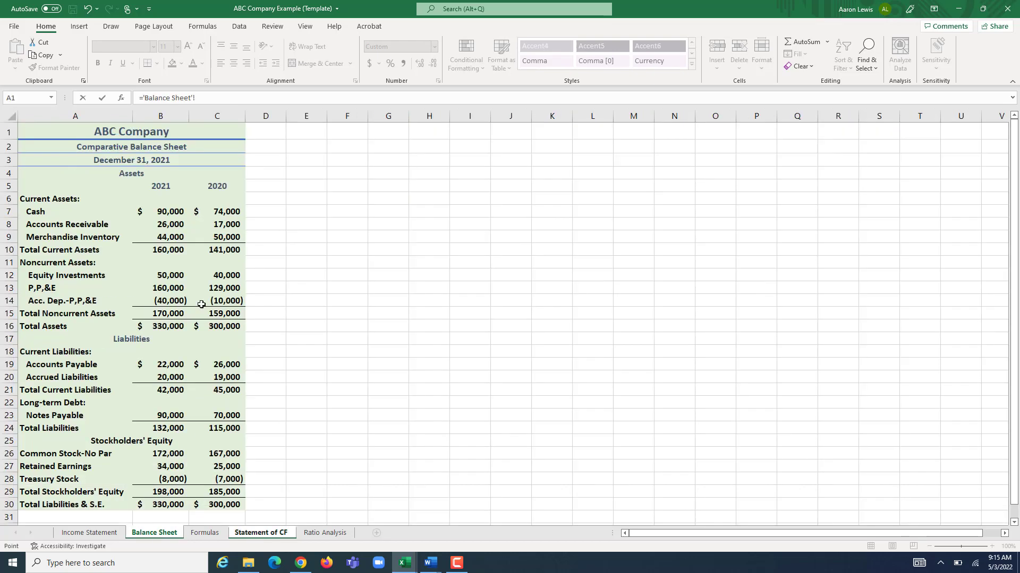
{"action": "left_click", "coordinate": [165, 226]}
{"action": "type", "text": "-"}
{"action": "left_click", "coordinate": [236, 225]}
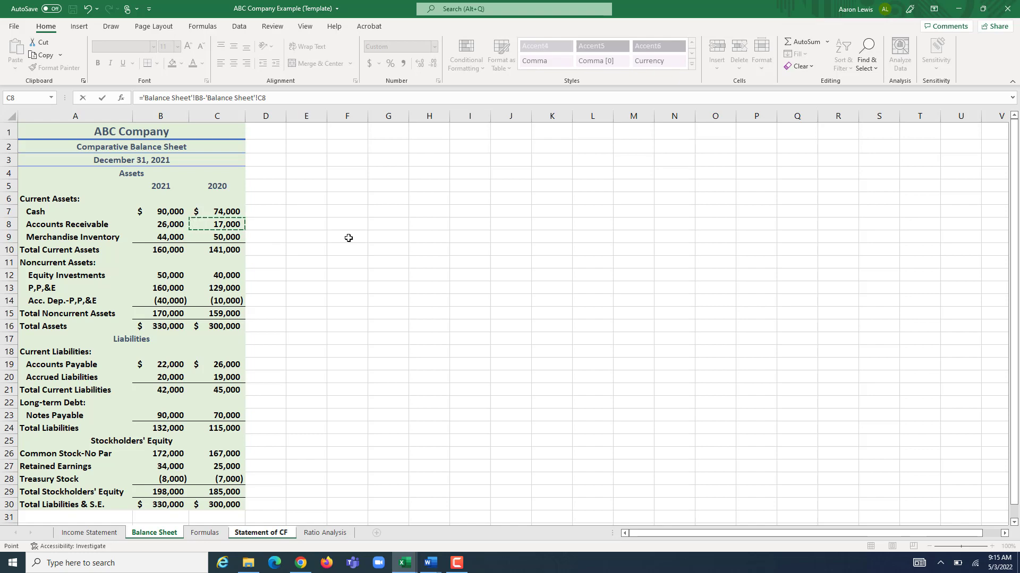
{"action": "key", "text": "Return"}
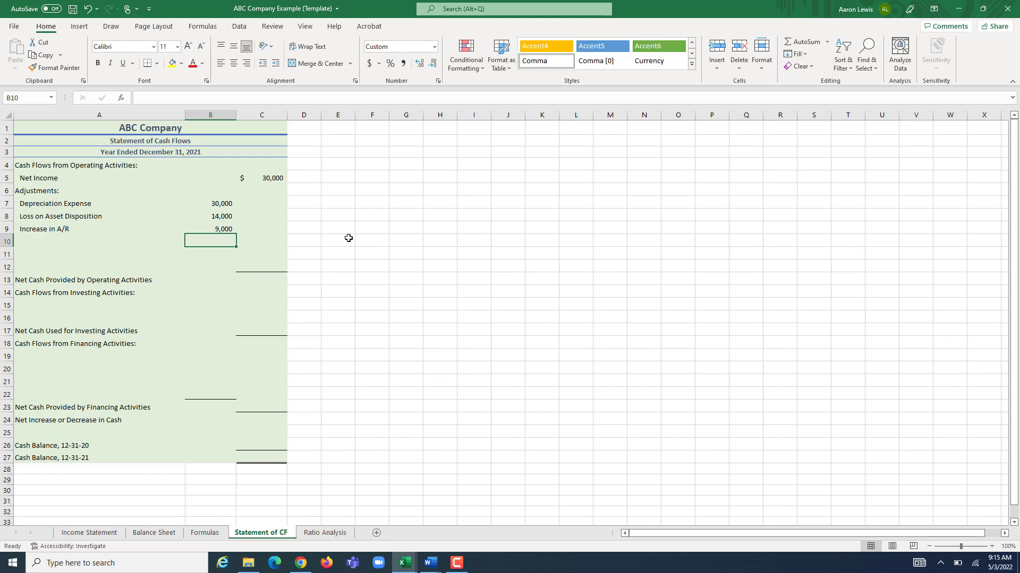
Wrap the B9 formula as =-( … ) so Increase in A/R shows (9,000)
{"action": "left_click", "coordinate": [223, 230]}
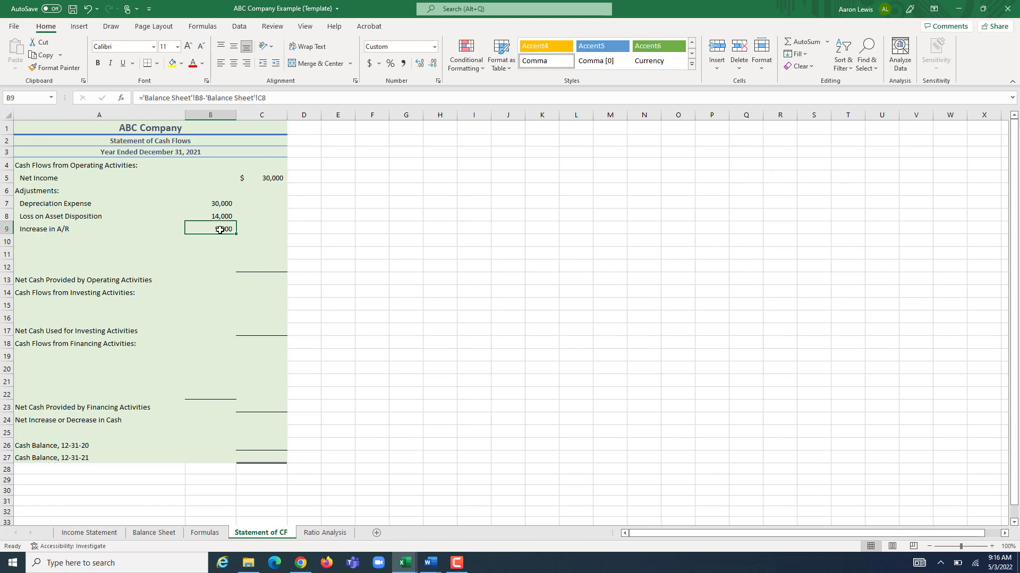
{"action": "left_click", "coordinate": [142, 99]}
{"action": "type", "text": "-"}
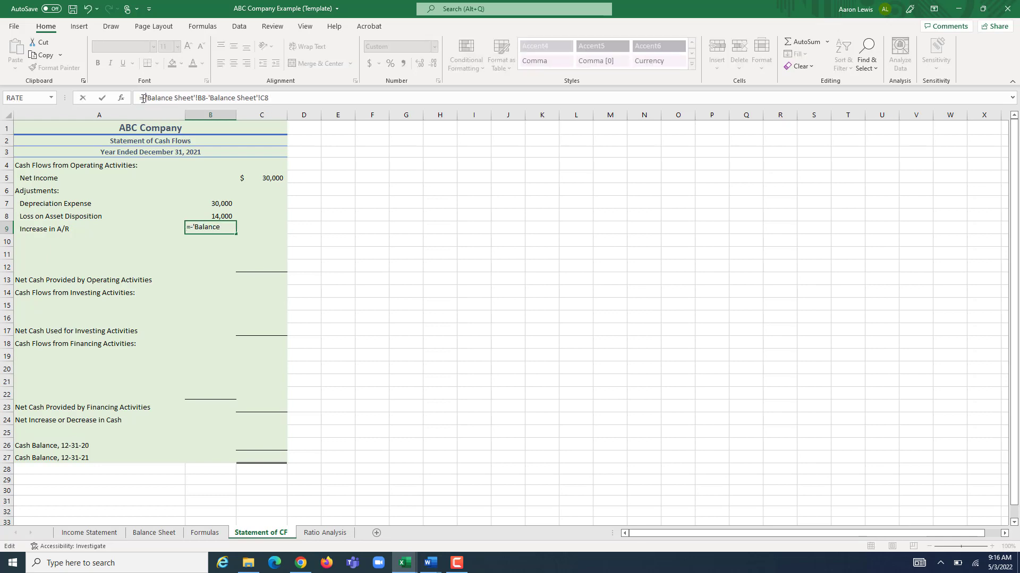
{"action": "type", "text": "("}
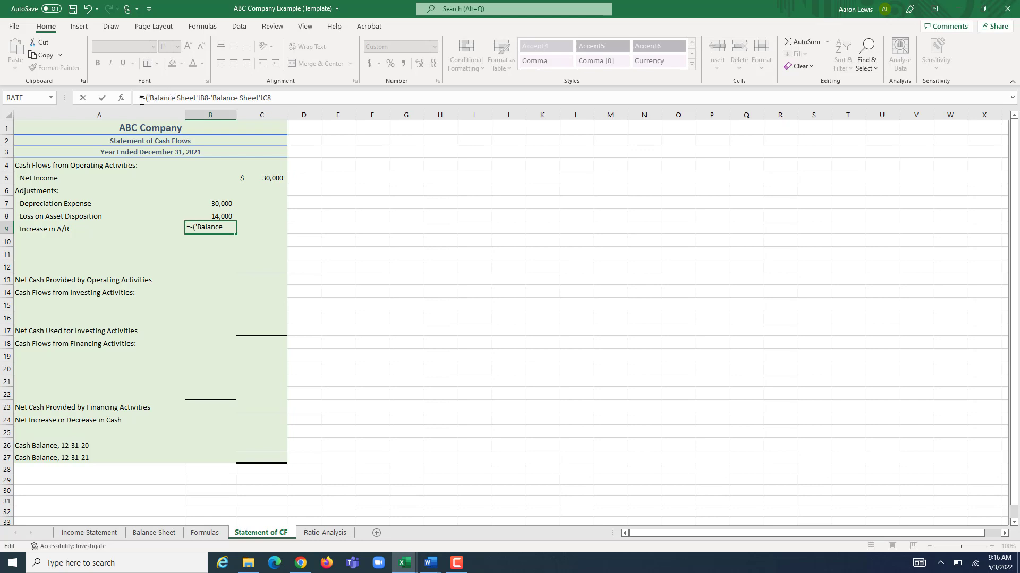
{"action": "left_click", "coordinate": [283, 98]}
{"action": "type", "text": ")"}
{"action": "key", "text": "Return"}
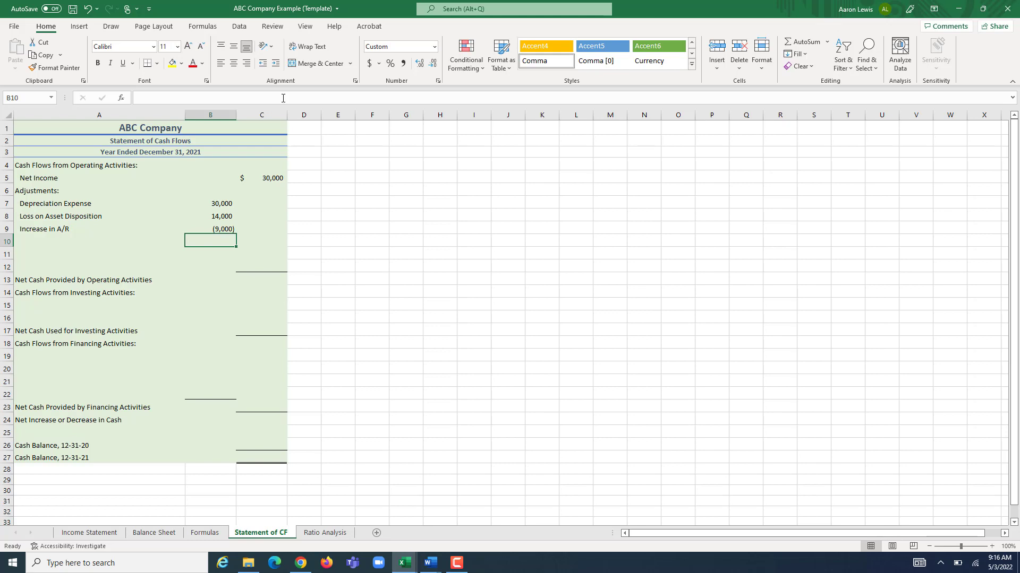
{"action": "left_click", "coordinate": [99, 533]}
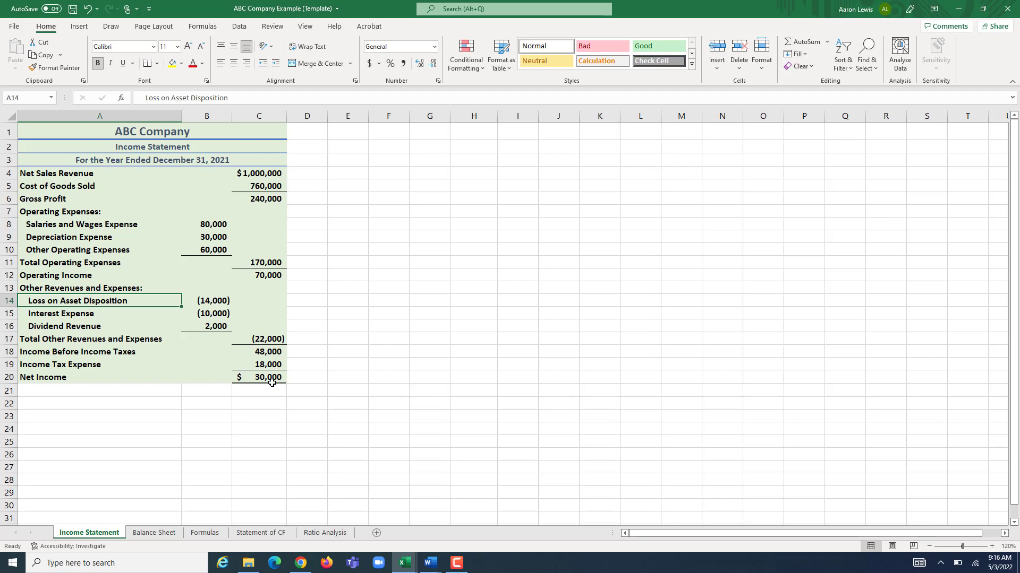
{"action": "left_click", "coordinate": [267, 534]}
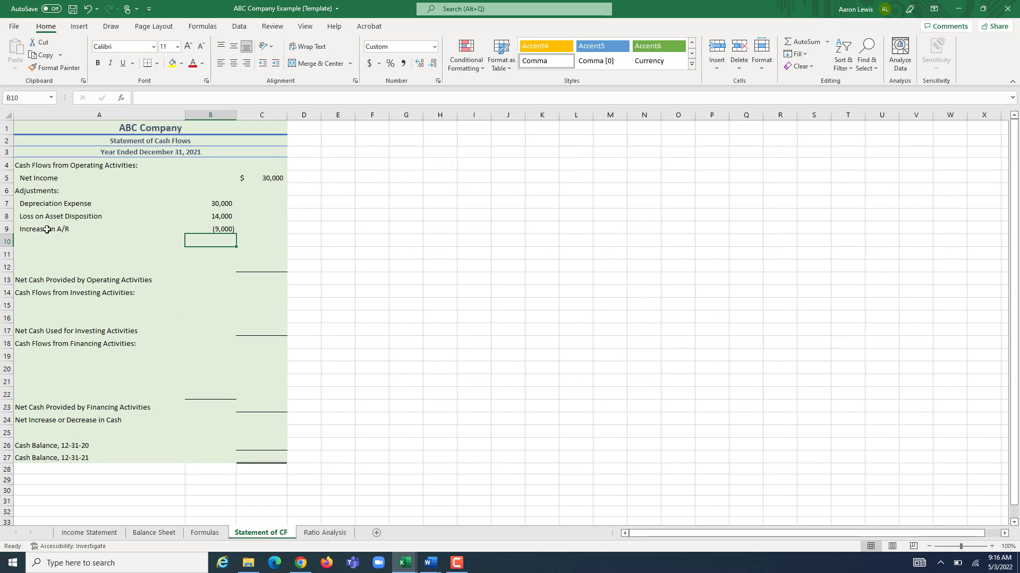
{"action": "left_click", "coordinate": [25, 245]}
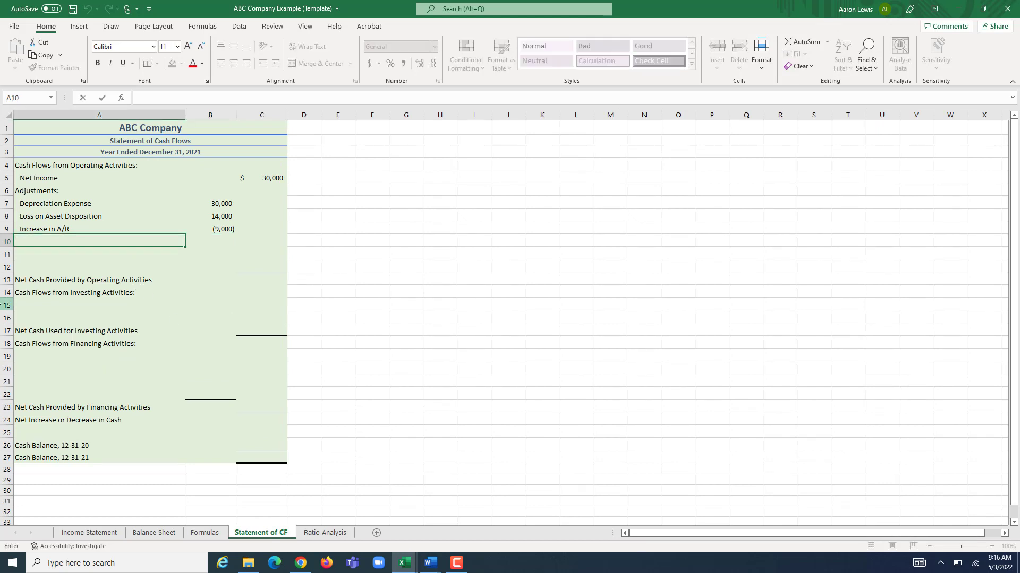
Label A10 'Decrease in Merchandise Inventory' and check the 2020 and 2021 inventory balances
{"action": "type", "text": "D"}
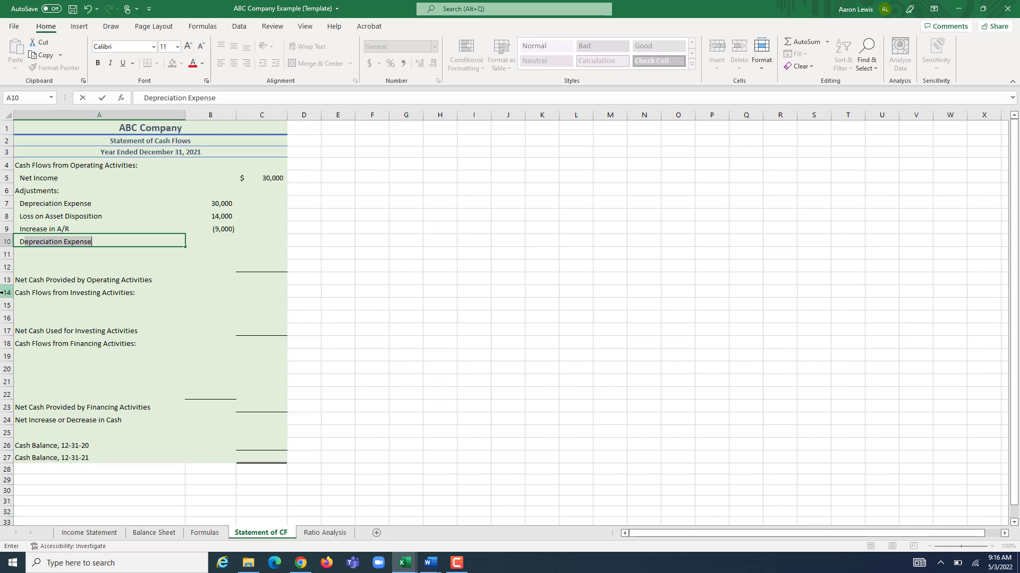
{"action": "type", "text": "ecrease in Me"}
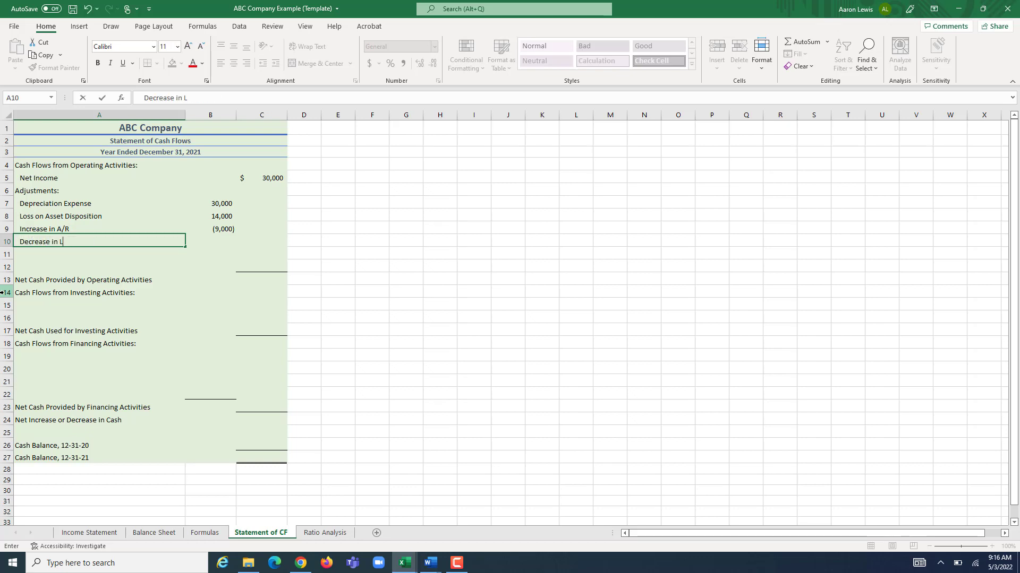
{"action": "type", "text": "rchandise Inventory"}
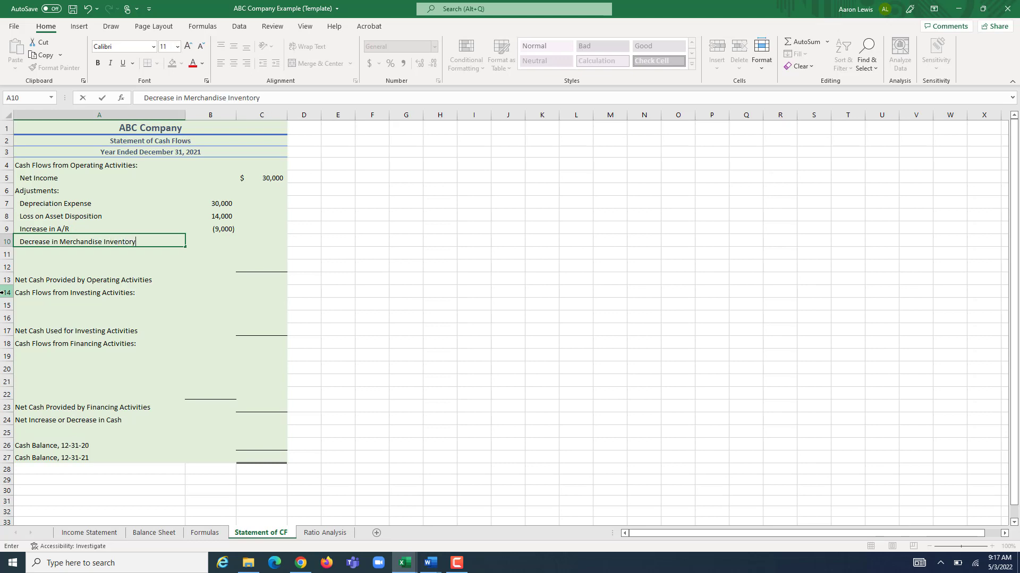
{"action": "left_click", "coordinate": [219, 241]}
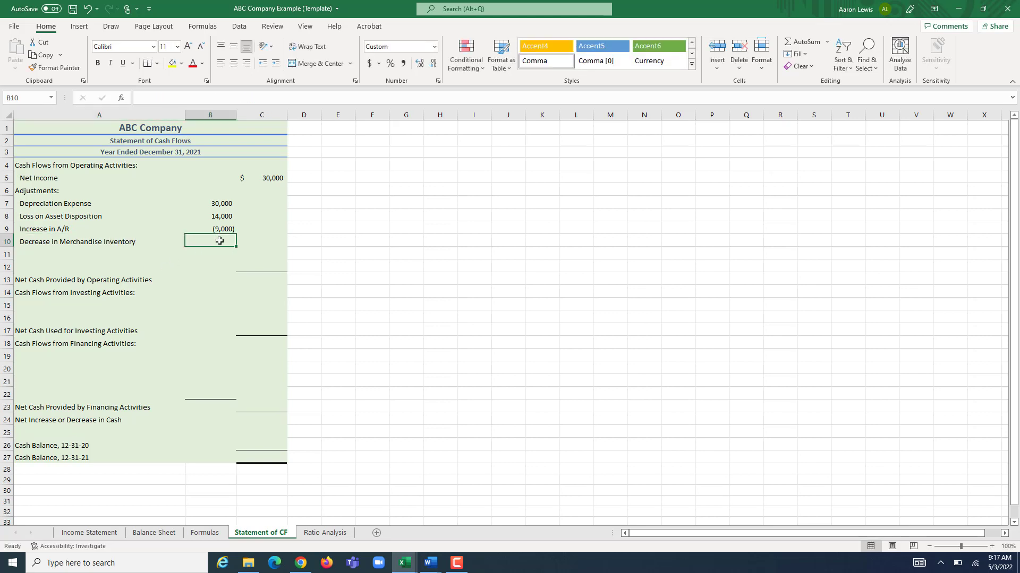
{"action": "left_click", "coordinate": [166, 534]}
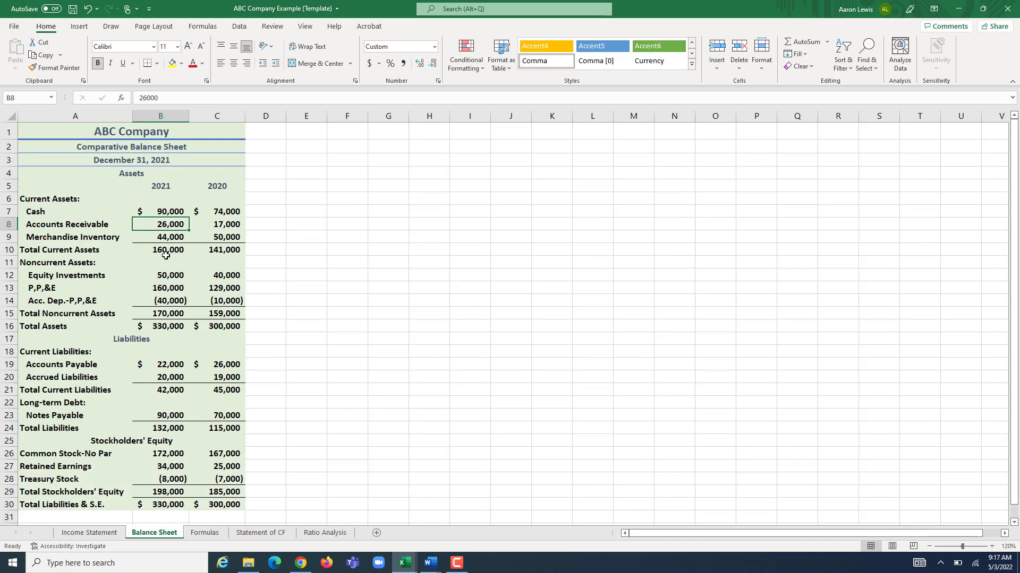
{"action": "left_click", "coordinate": [223, 237]}
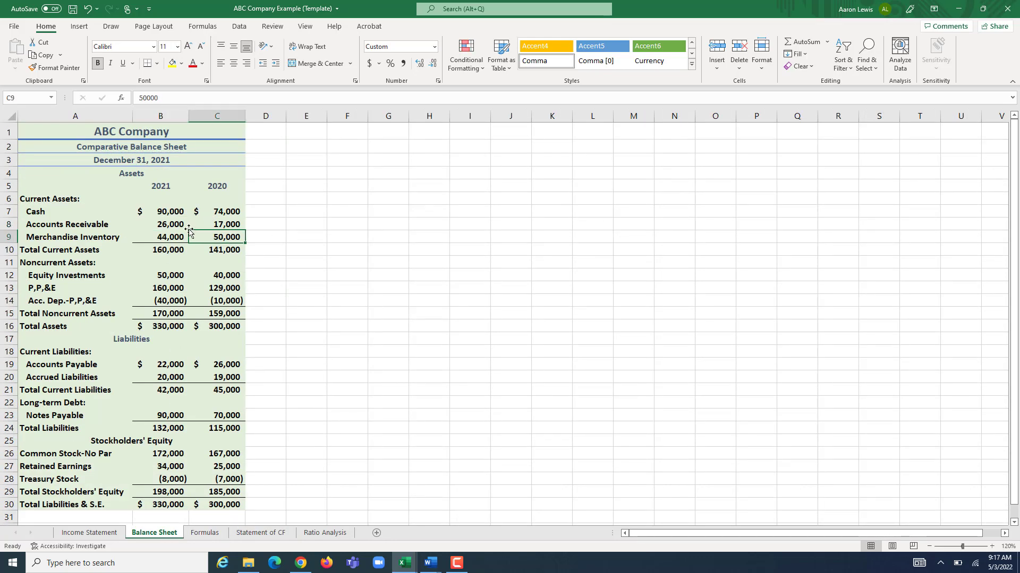
{"action": "left_click", "coordinate": [170, 238]}
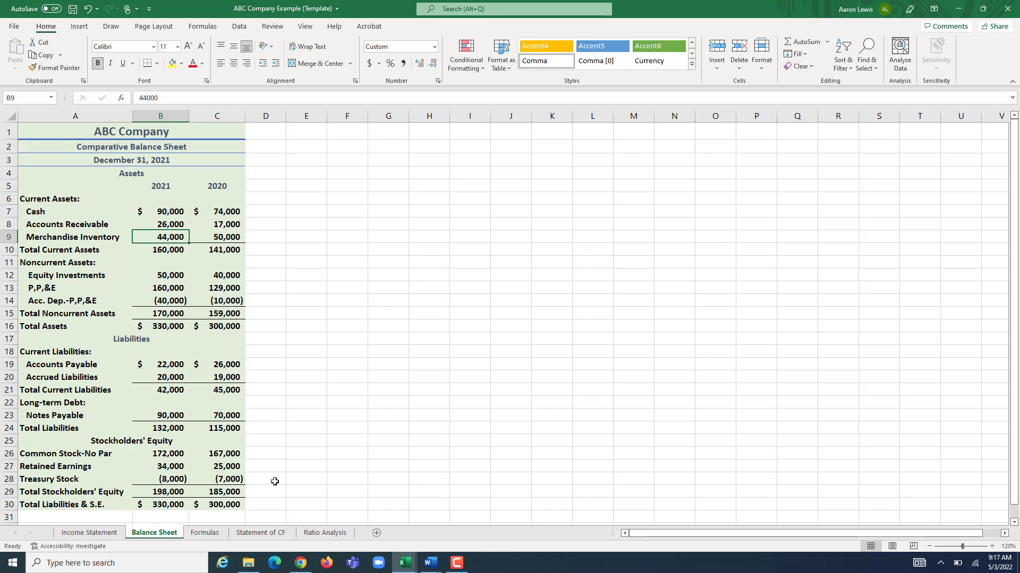
{"action": "left_click", "coordinate": [260, 533]}
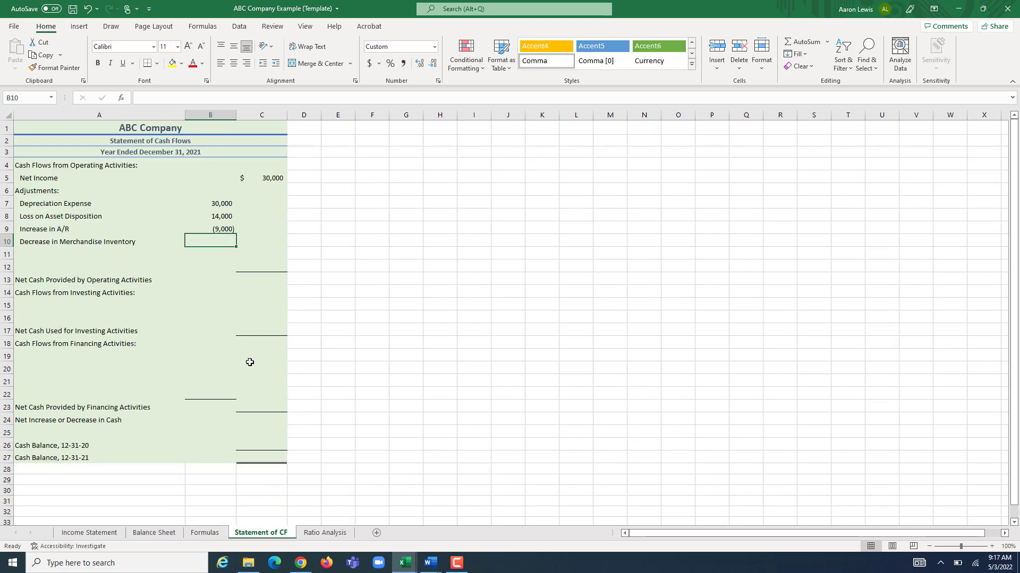
Set B10 to Balance Sheet C9 minus B9, giving a 6,000 inventory decrease
{"action": "type", "text": "="}
{"action": "left_click", "coordinate": [154, 533]}
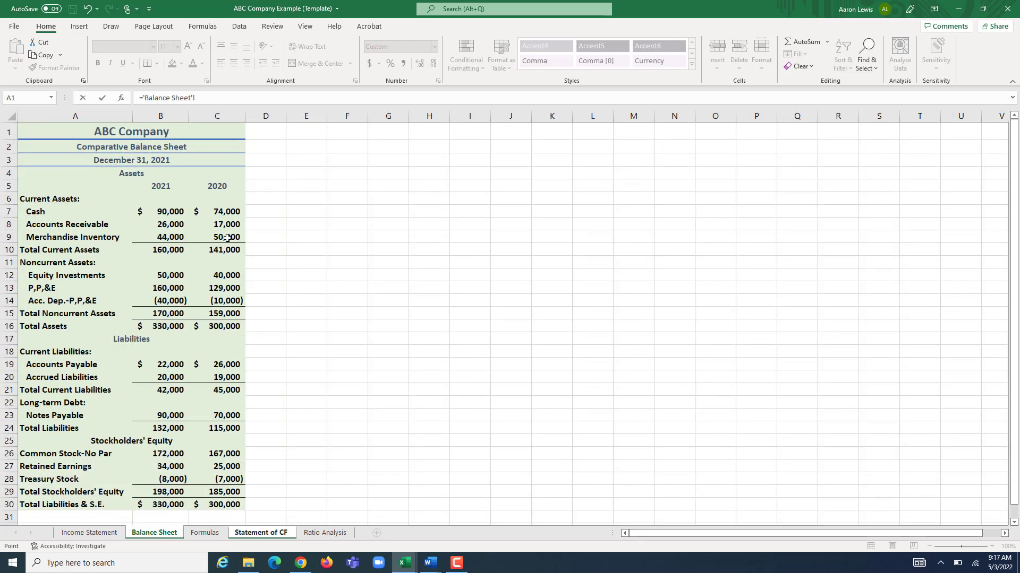
{"action": "left_click", "coordinate": [228, 238]}
{"action": "type", "text": "-"}
{"action": "left_click", "coordinate": [167, 237]}
{"action": "key", "text": "Return"}
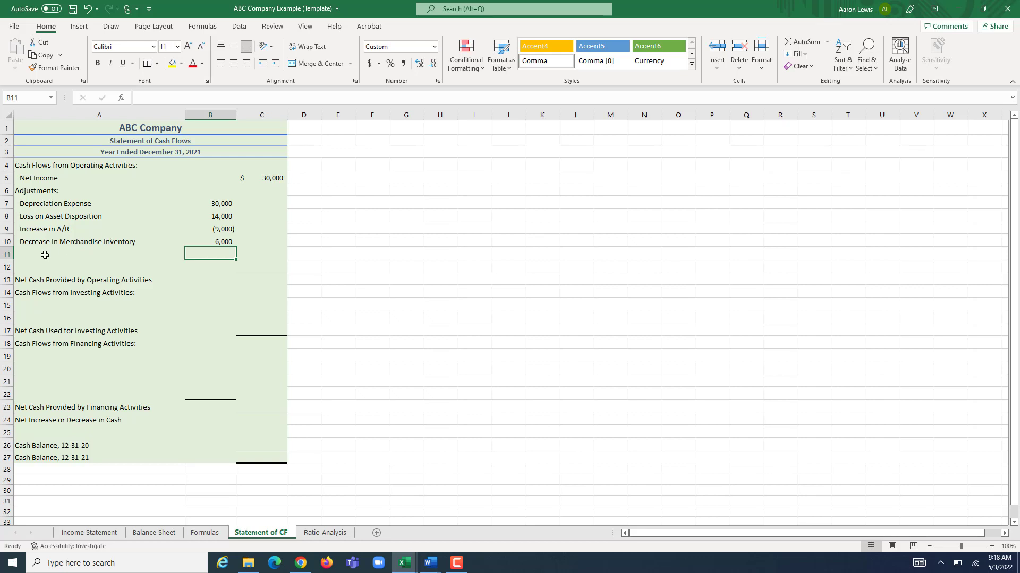
{"action": "left_click", "coordinate": [150, 533]}
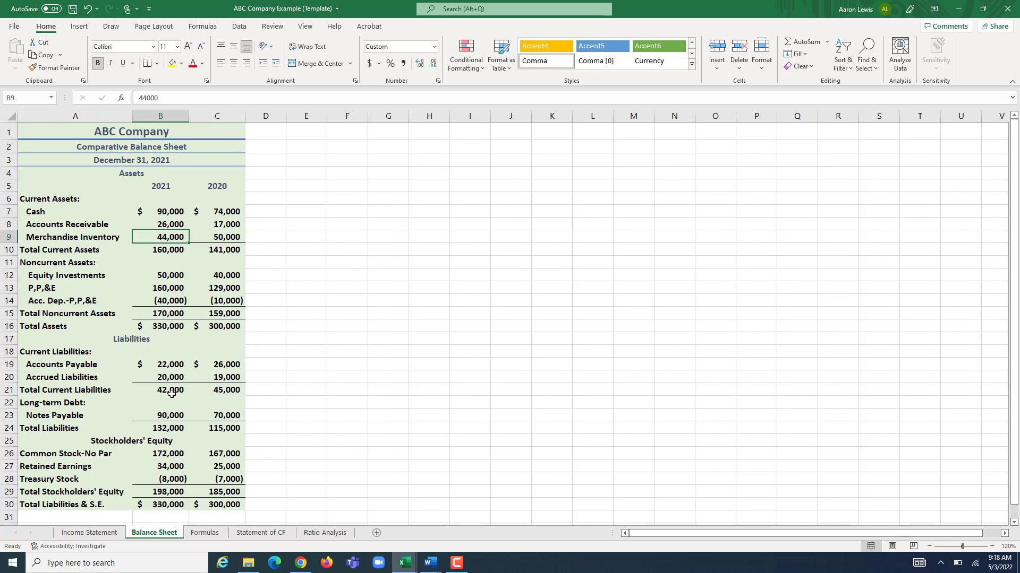
Review the Accounts Payable and Accrued Liabilities rows on the Balance Sheet
{"action": "left_click", "coordinate": [68, 364]}
{"action": "left_click", "coordinate": [63, 377]}
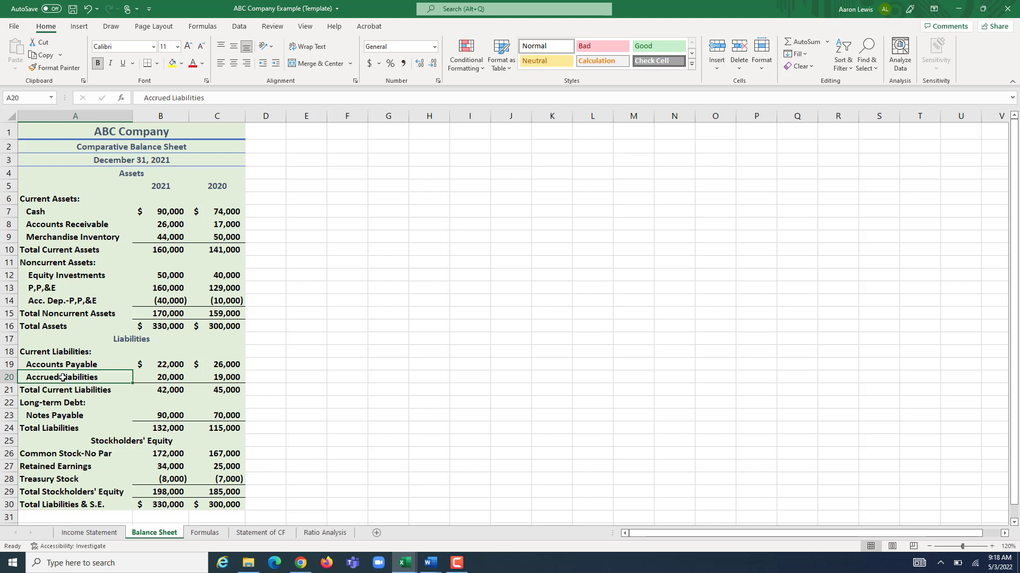
{"action": "left_click", "coordinate": [65, 366]}
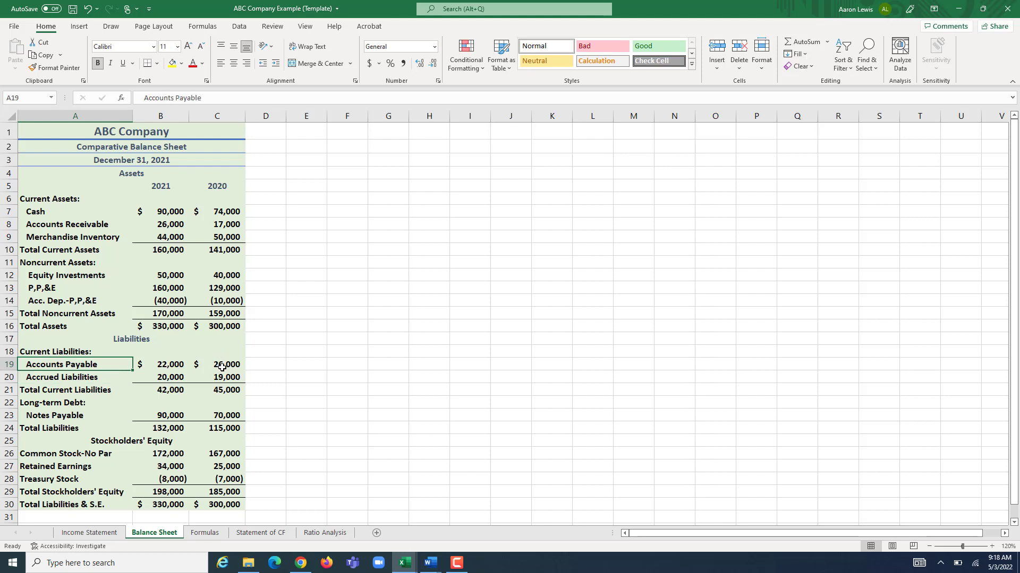
{"action": "left_click", "coordinate": [165, 366]}
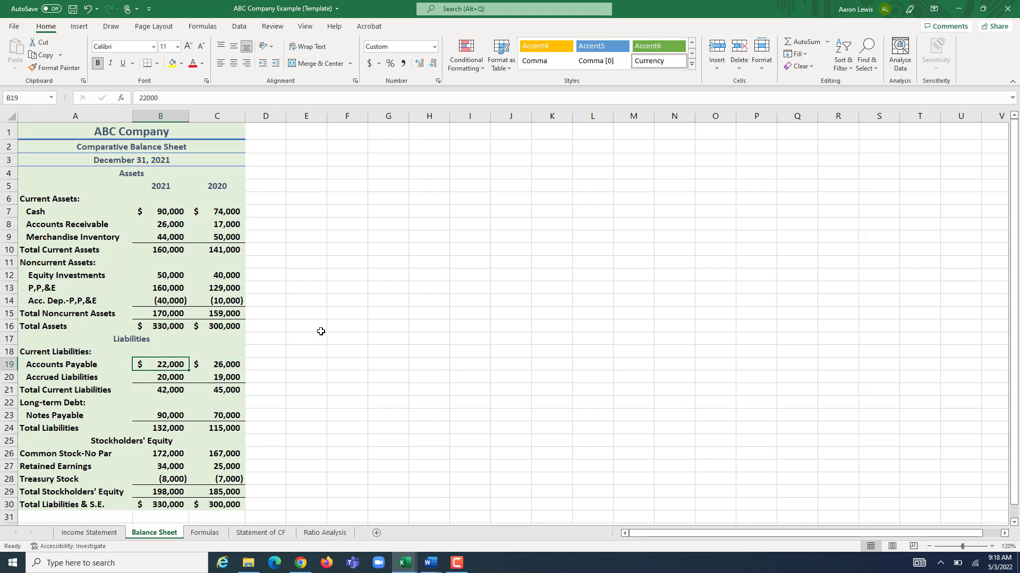
{"action": "left_click", "coordinate": [258, 535]}
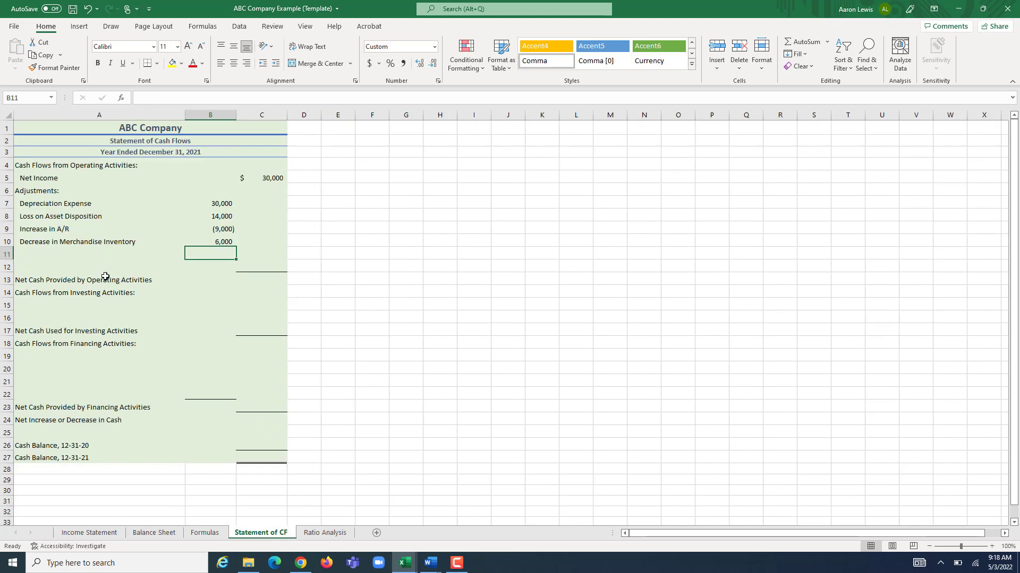
Label A11 'Decrease in A/P' and set B11 to Balance Sheet C19 minus B19 (4,000)
{"action": "left_click", "coordinate": [43, 251]}
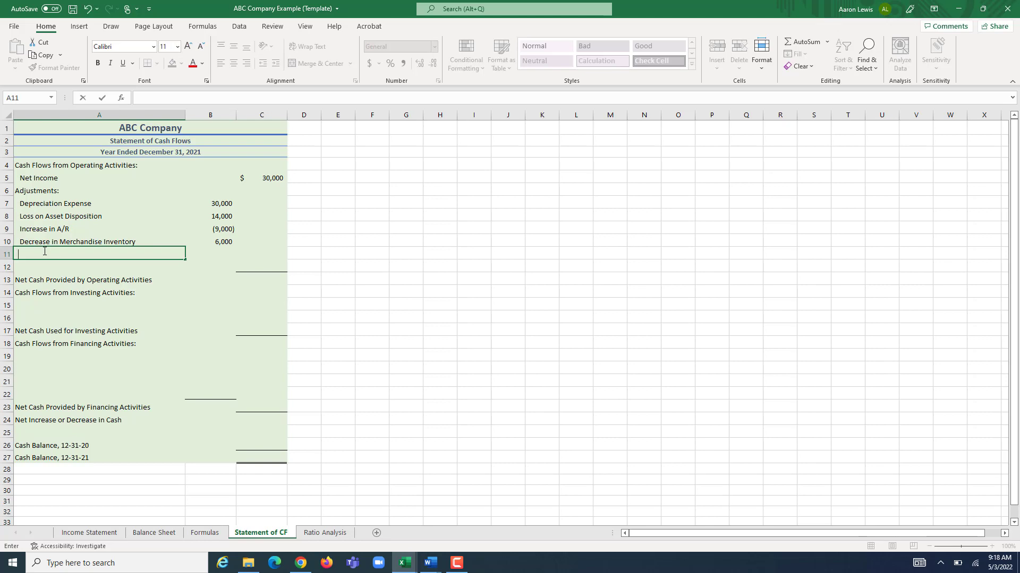
{"action": "type", "text": "Decrease in "}
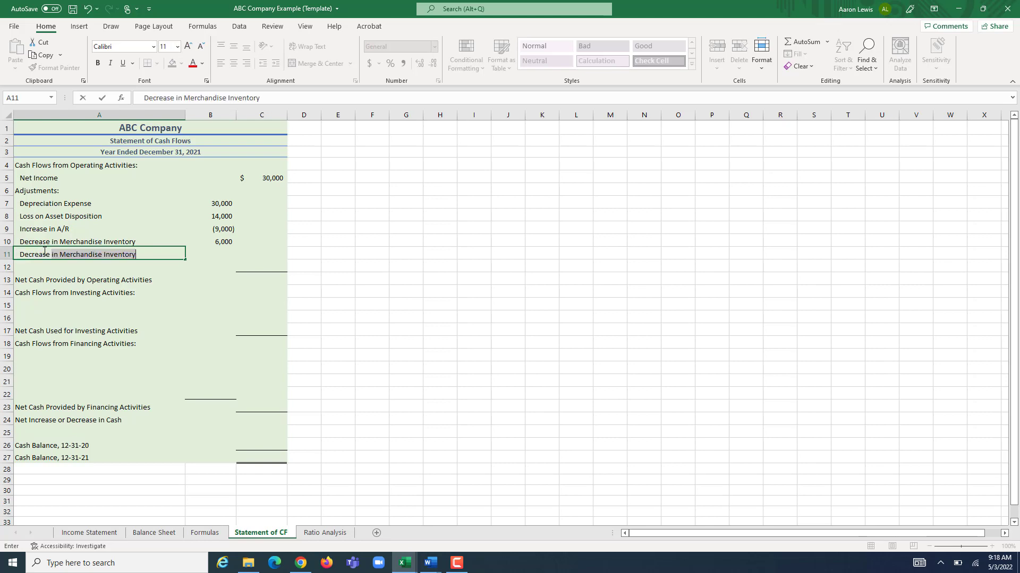
{"action": "type", "text": "A/P"}
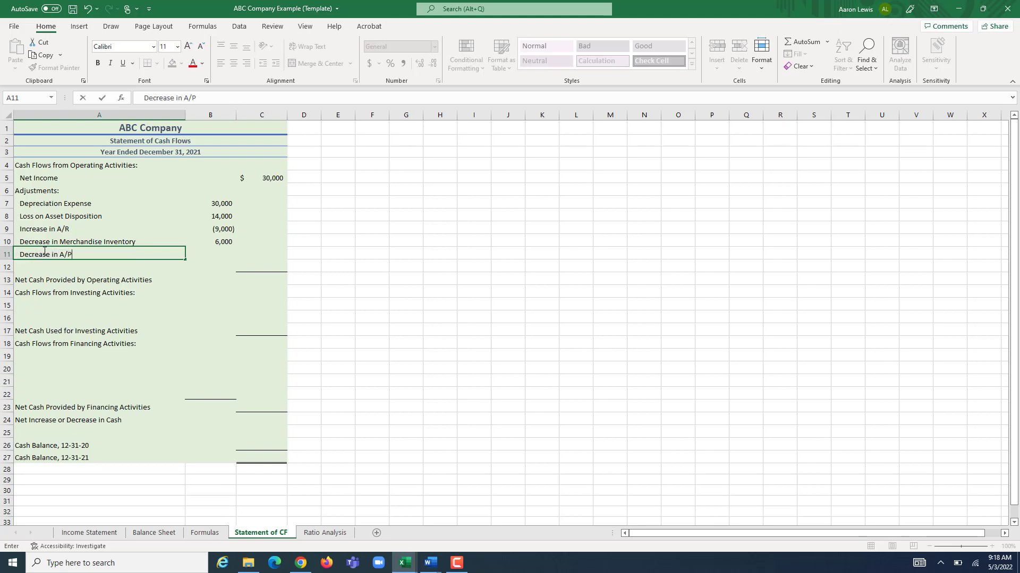
{"action": "left_click", "coordinate": [212, 254]}
{"action": "type", "text": "="}
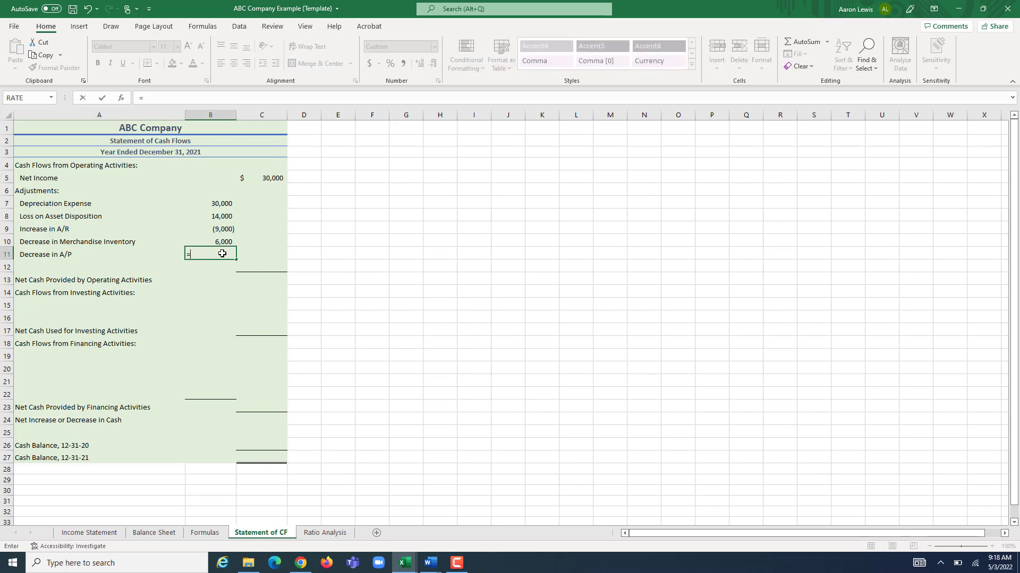
{"action": "left_click", "coordinate": [150, 534]}
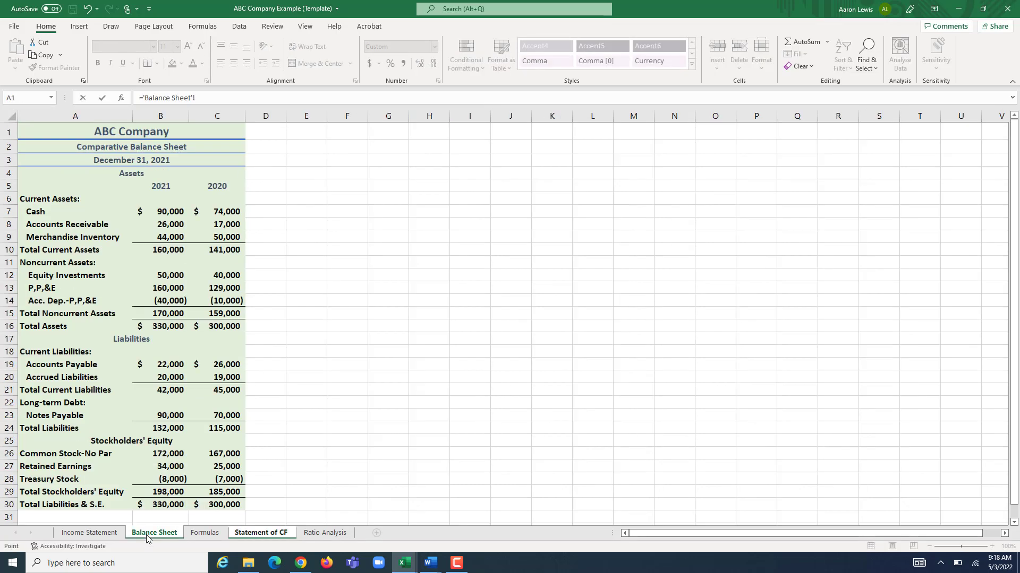
{"action": "left_click", "coordinate": [232, 365]}
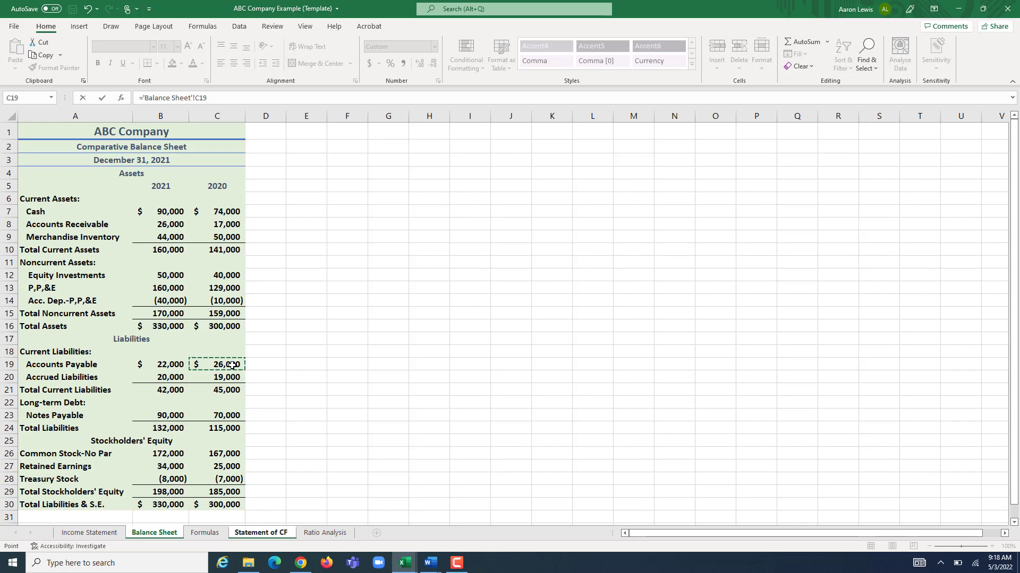
{"action": "type", "text": "-"}
{"action": "left_click", "coordinate": [176, 365]}
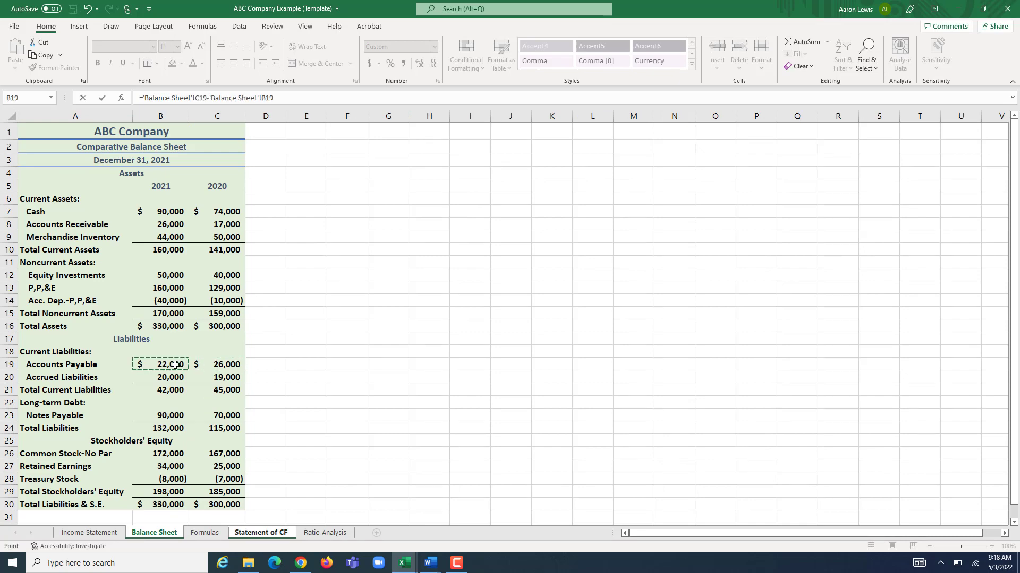
{"action": "key", "text": "Return"}
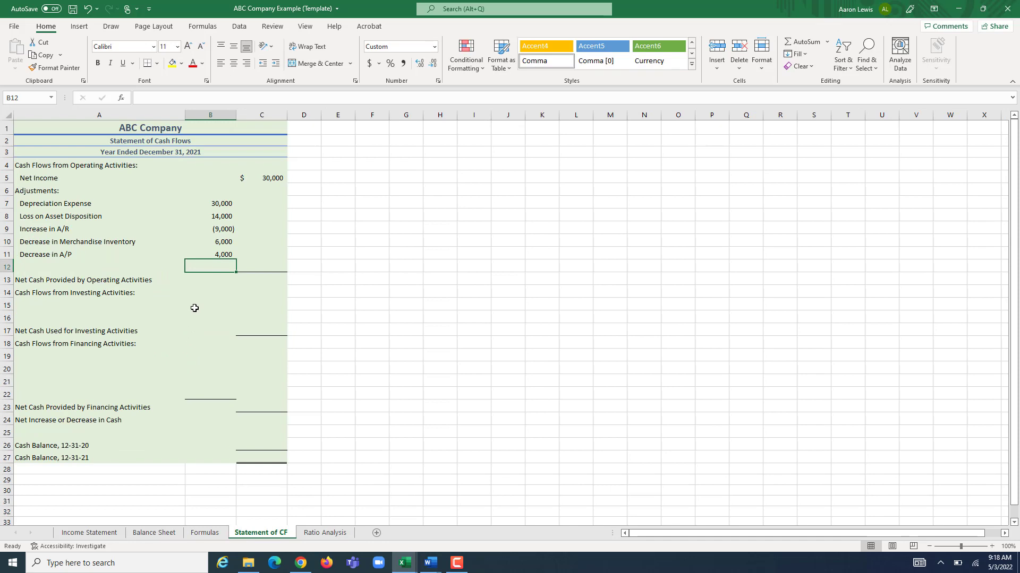
{"action": "left_click", "coordinate": [225, 253]}
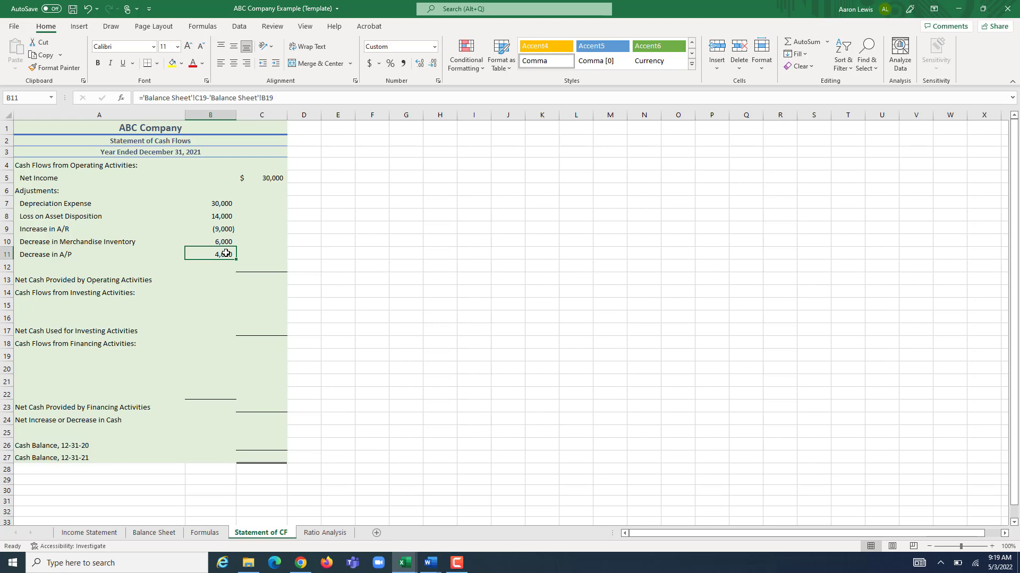
{"action": "left_click", "coordinate": [77, 254]}
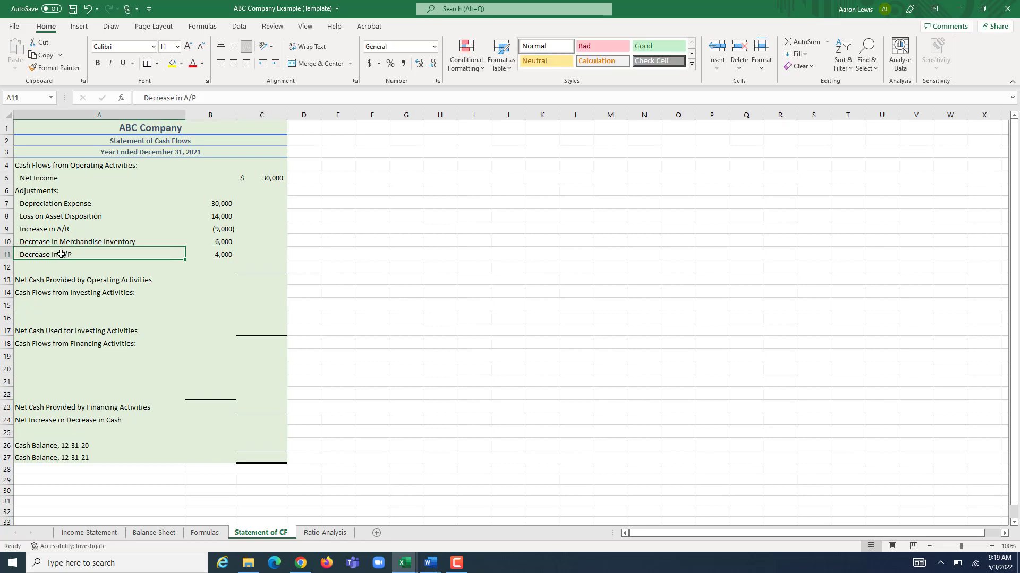
Wrap the B11 formula as =-( … ) so Decrease in A/P reads (4,000)
{"action": "left_click", "coordinate": [228, 255]}
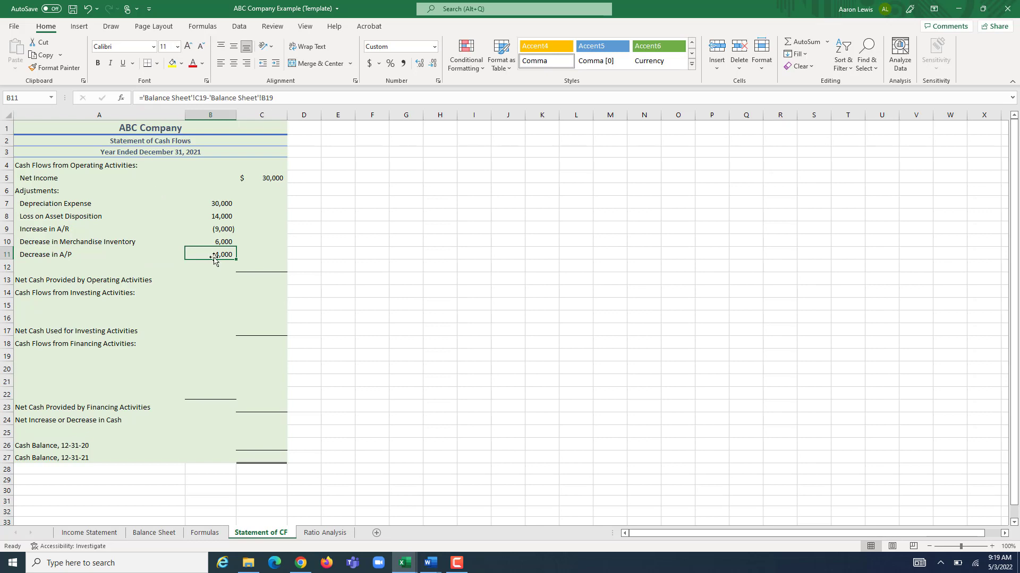
{"action": "left_click", "coordinate": [145, 98]}
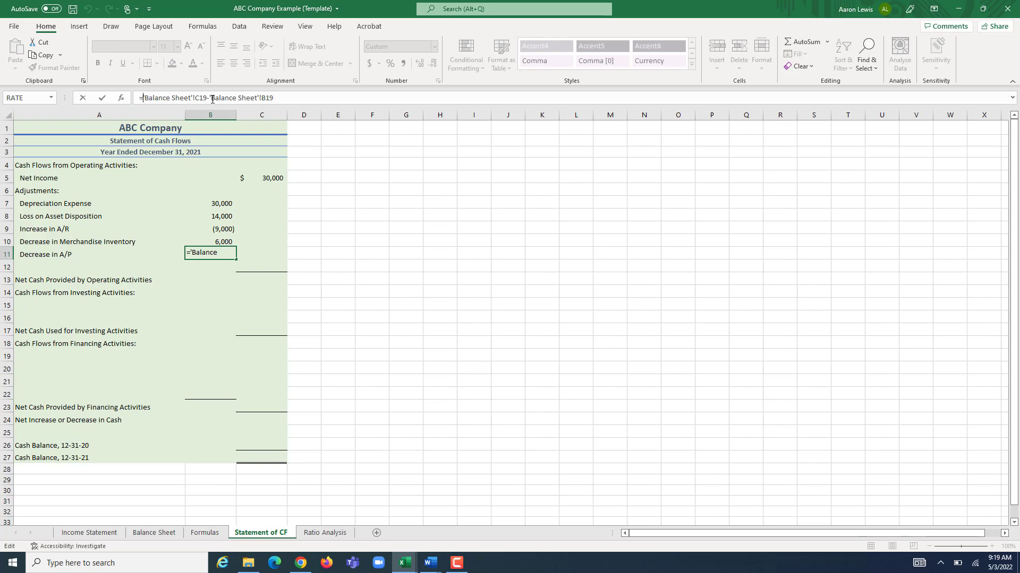
{"action": "type", "text": "-"}
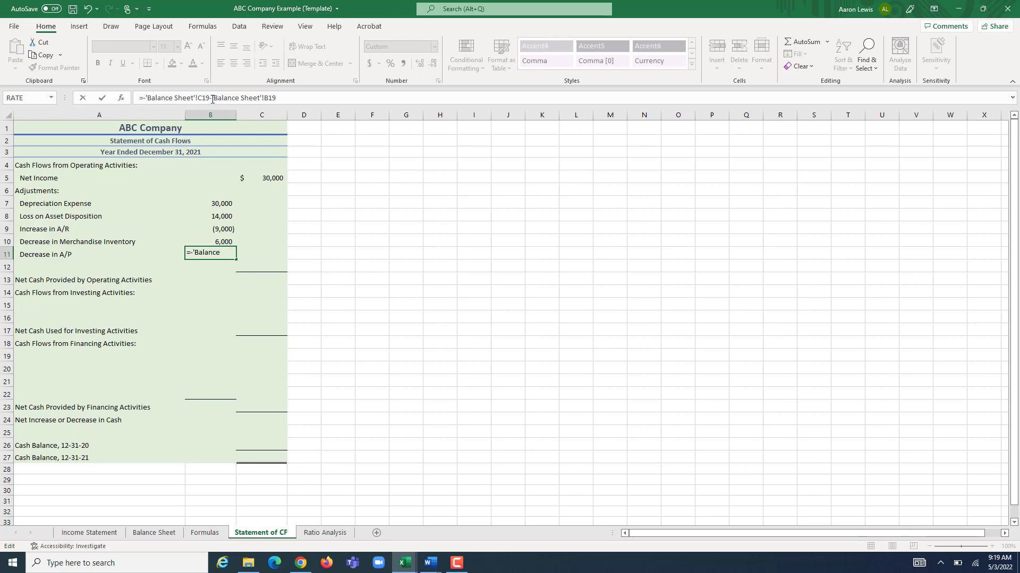
{"action": "type", "text": "("}
{"action": "left_click", "coordinate": [283, 97]}
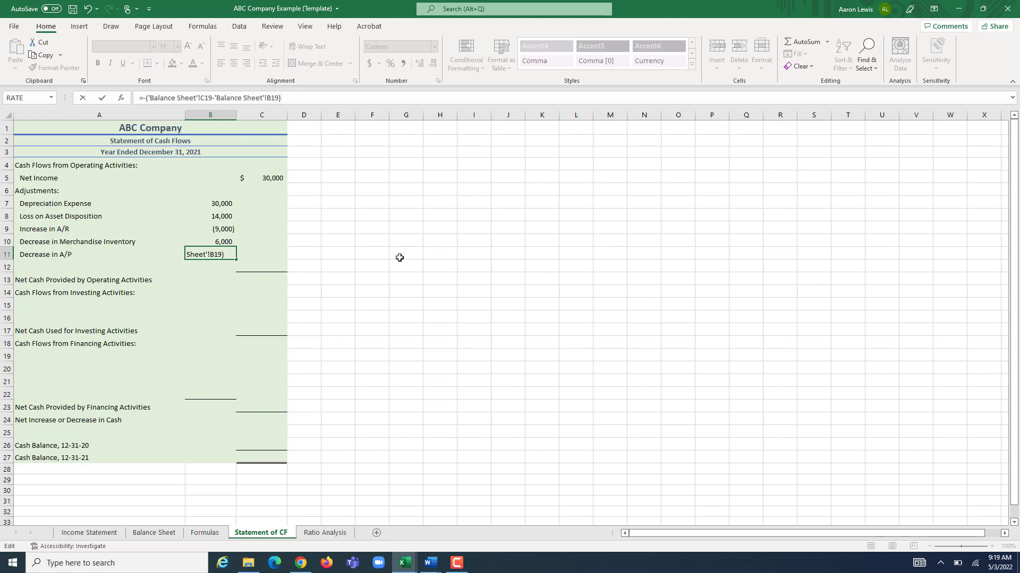
{"action": "type", "text": ")"}
{"action": "key", "text": "Return"}
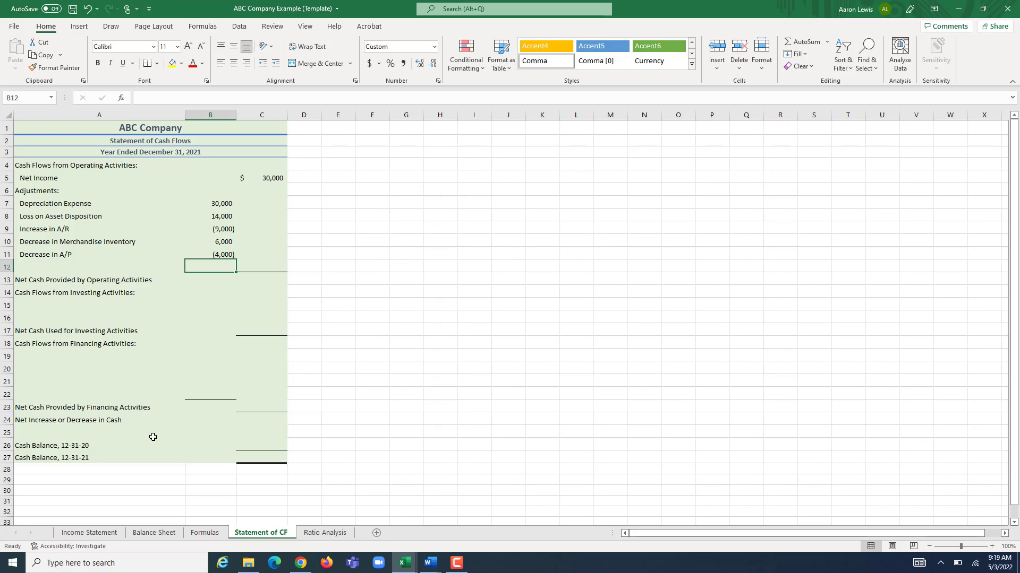
Check the Balance Sheet's Accrued Liabilities: 19,000 for 2020 and 20,000 for 2021
{"action": "left_click", "coordinate": [170, 533]}
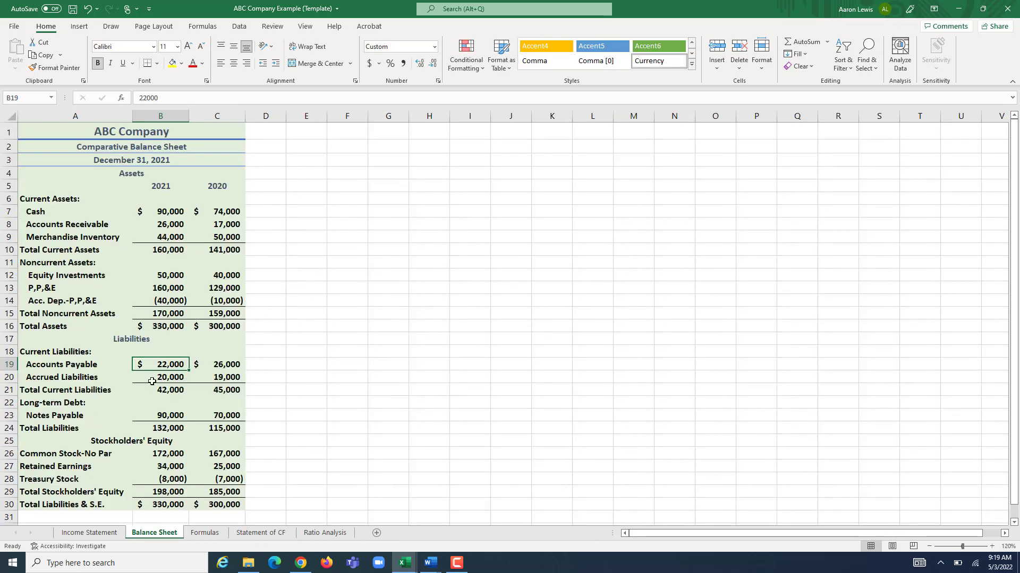
{"action": "left_click", "coordinate": [233, 378]}
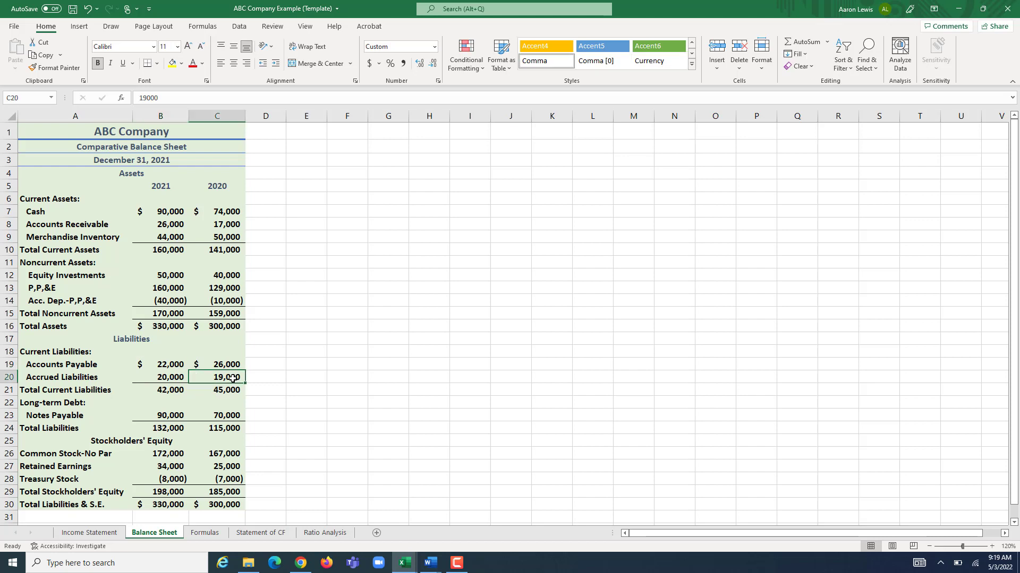
{"action": "left_click", "coordinate": [167, 379]}
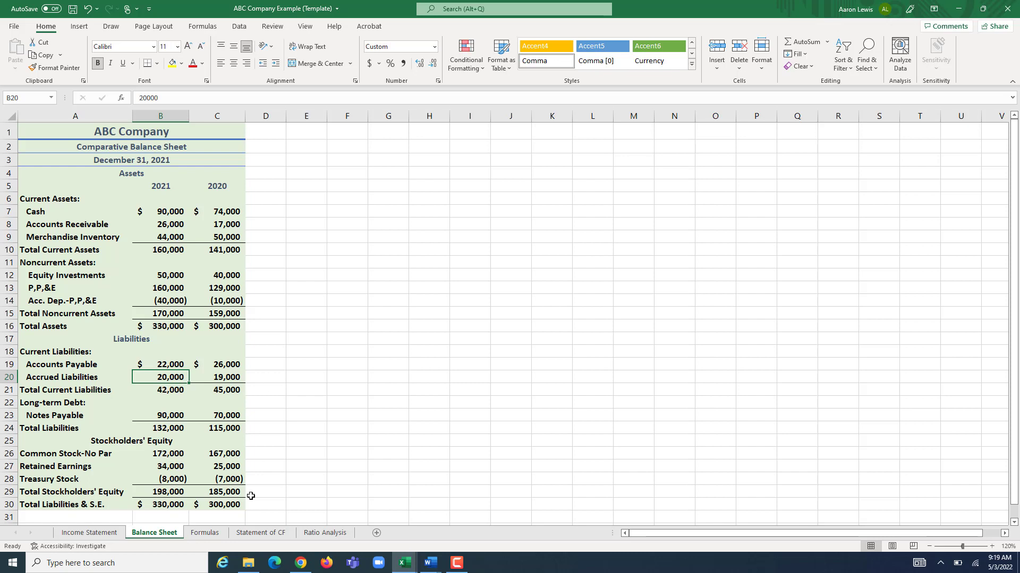
{"action": "left_click", "coordinate": [265, 533]}
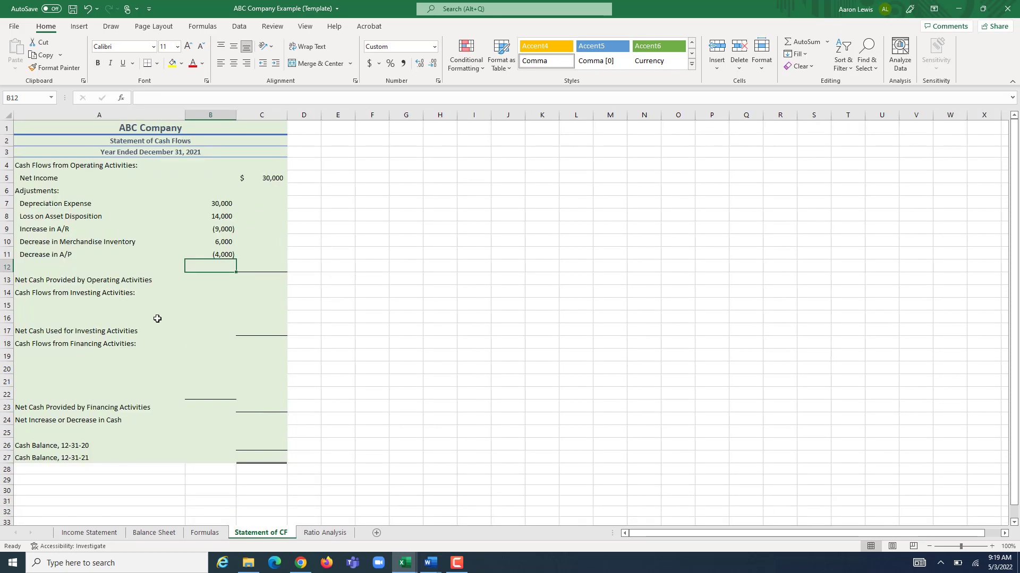
Label A12 'Inrease in Accrued Liabilities' and enter ='Balance Sheet'!C20-'Balance Sheet'!B20 in B12
{"action": "left_click", "coordinate": [37, 265]}
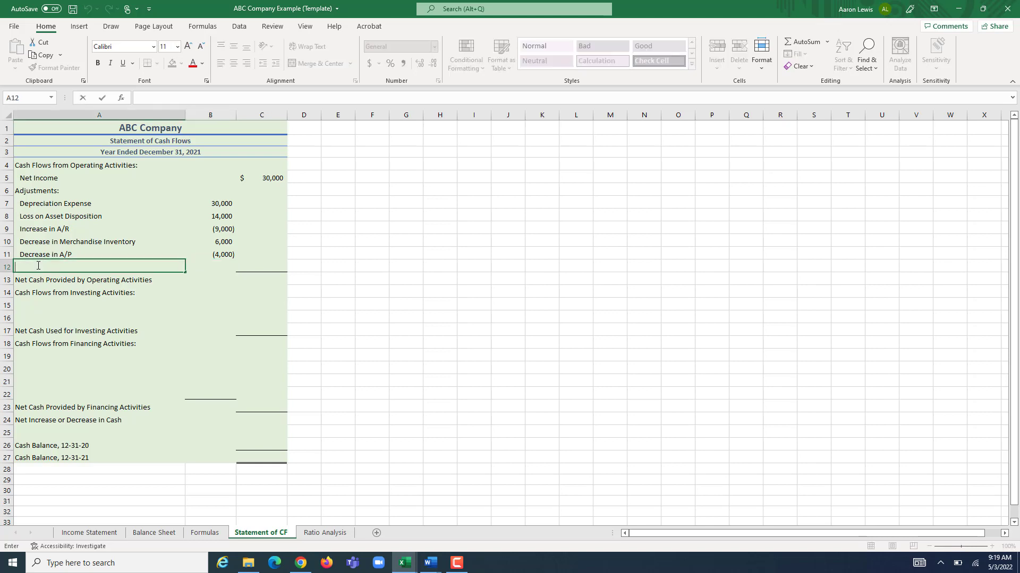
{"action": "type", "text": "I"}
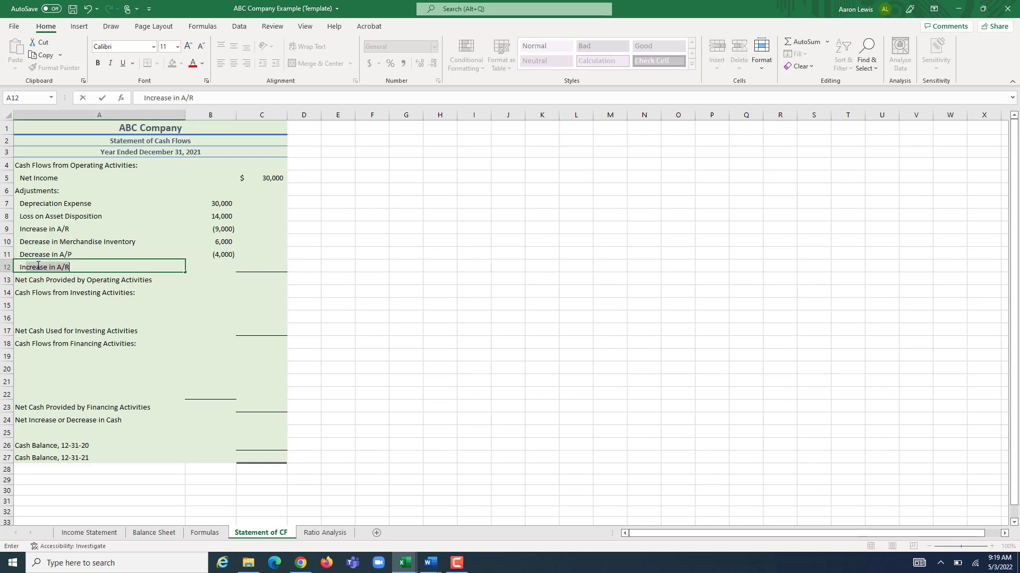
{"action": "type", "text": "nrease in A"}
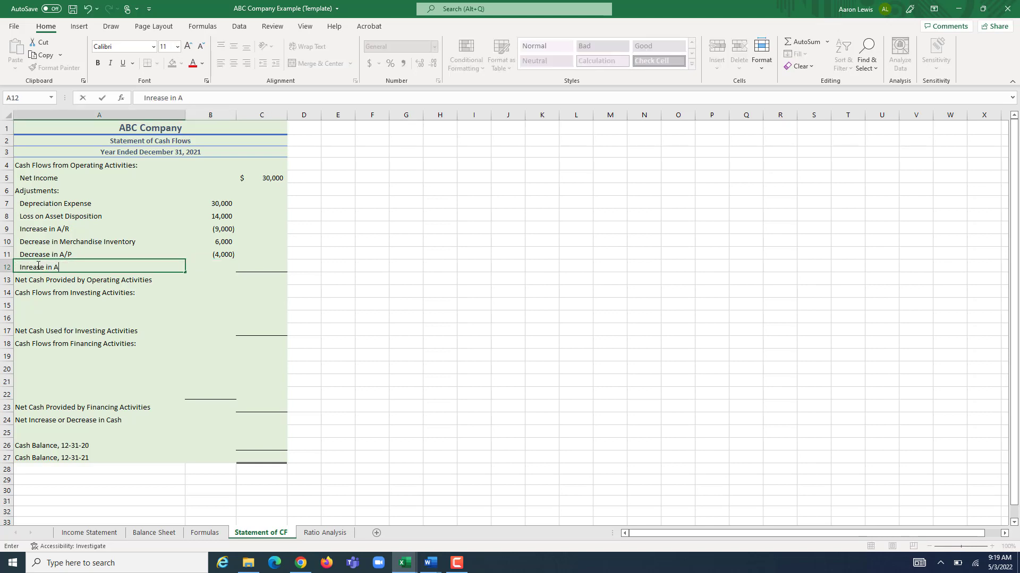
{"action": "type", "text": "ccrued Liabilities"}
{"action": "left_click", "coordinate": [226, 267]}
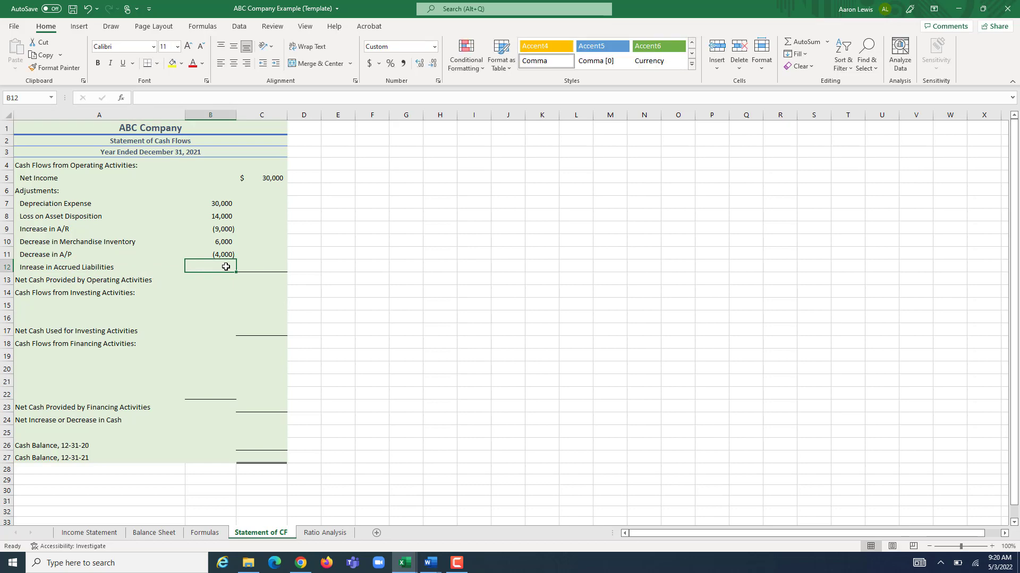
{"action": "type", "text": "="}
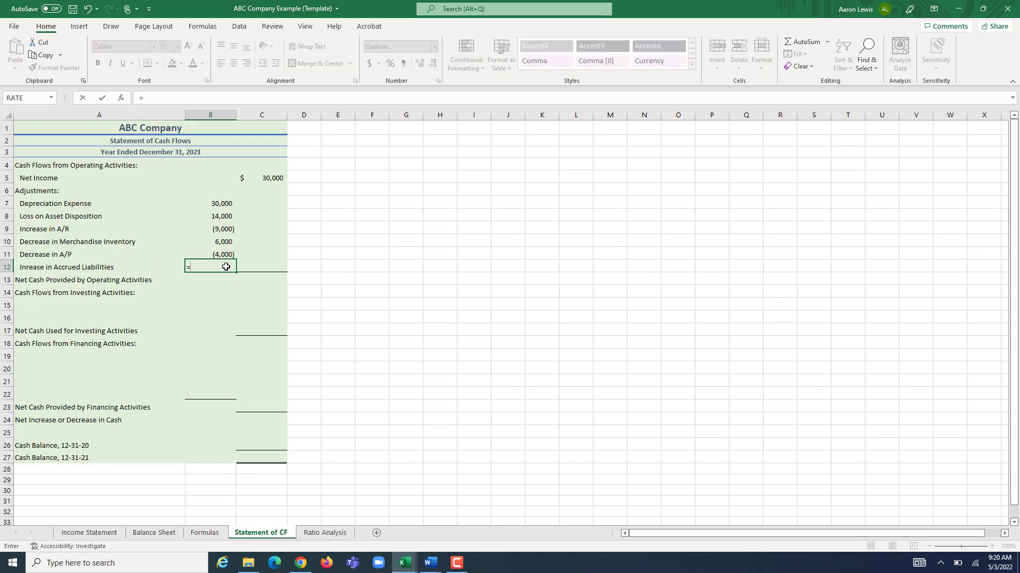
{"action": "left_click", "coordinate": [162, 533]}
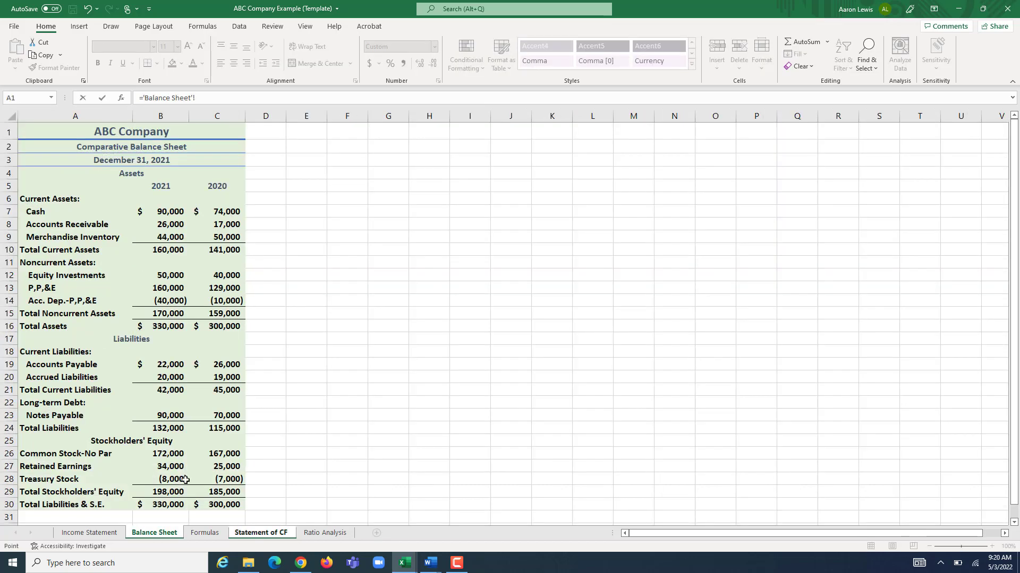
{"action": "left_click", "coordinate": [234, 375]}
{"action": "type", "text": "-"}
{"action": "left_click", "coordinate": [171, 378]}
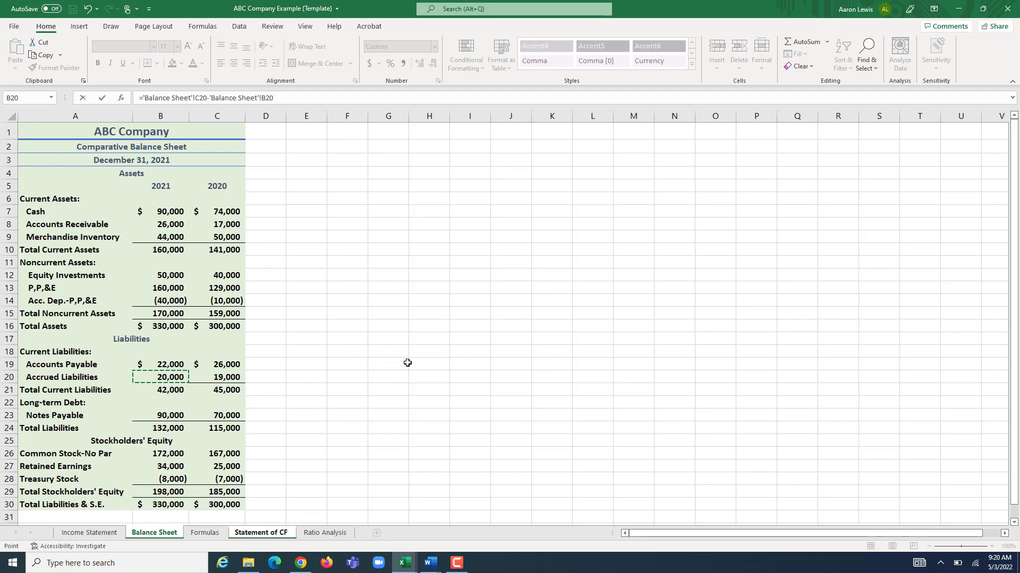
{"action": "key", "text": "Return"}
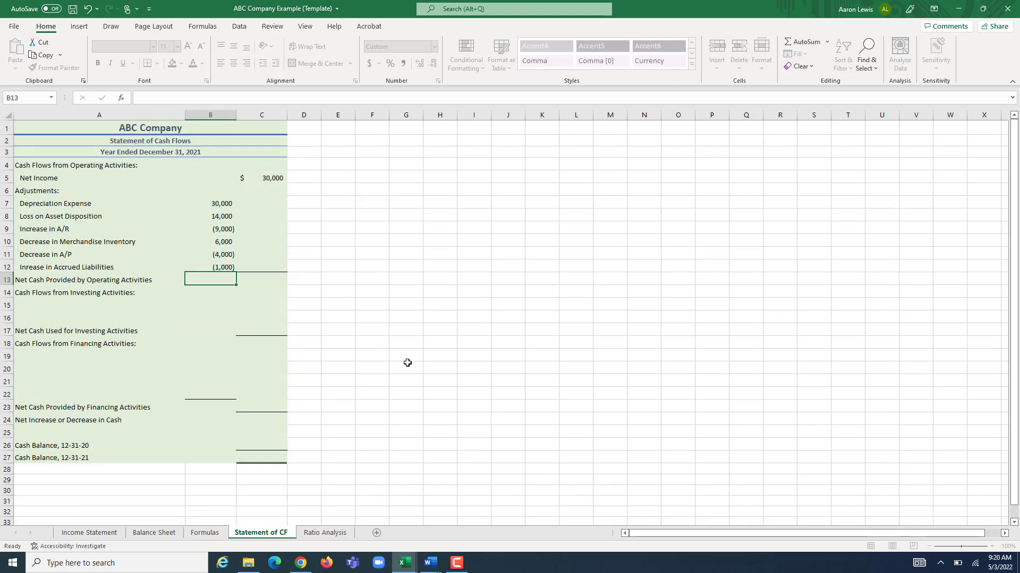
Wrap the B12 formula in =-( … ) so the adjustment shows a positive 1,000
{"action": "left_click", "coordinate": [227, 267]}
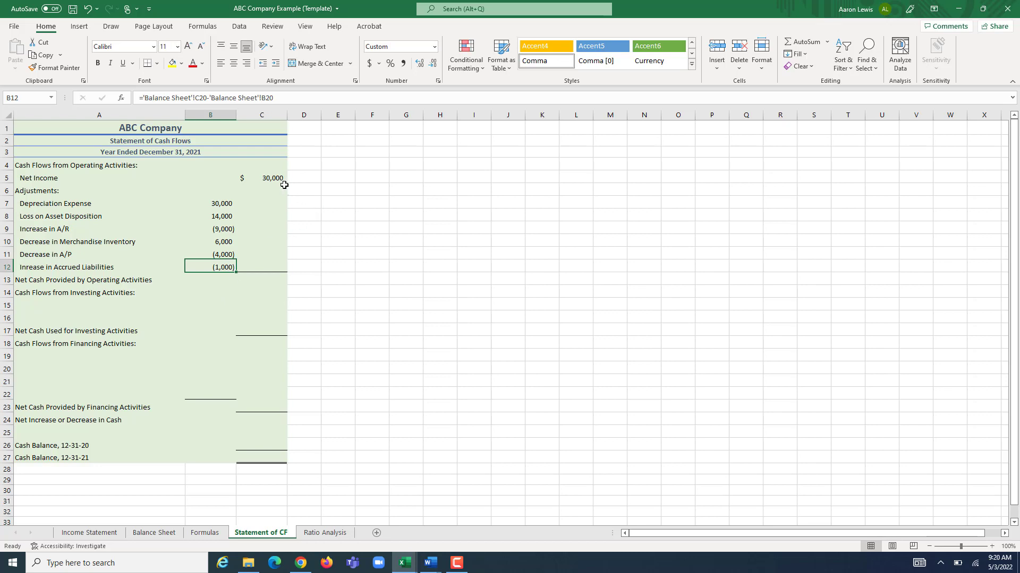
{"action": "left_click", "coordinate": [143, 101]}
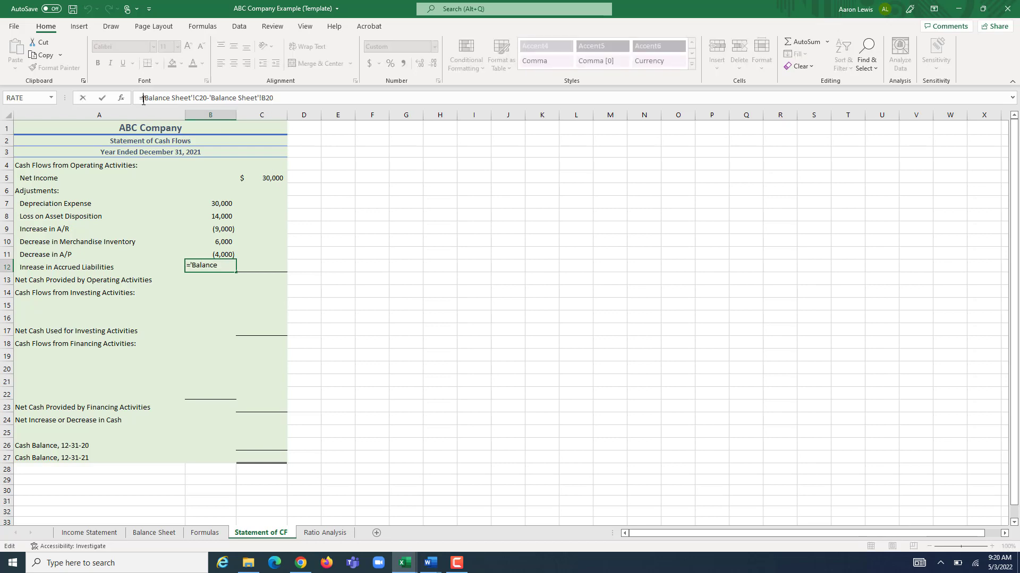
{"action": "type", "text": "-("}
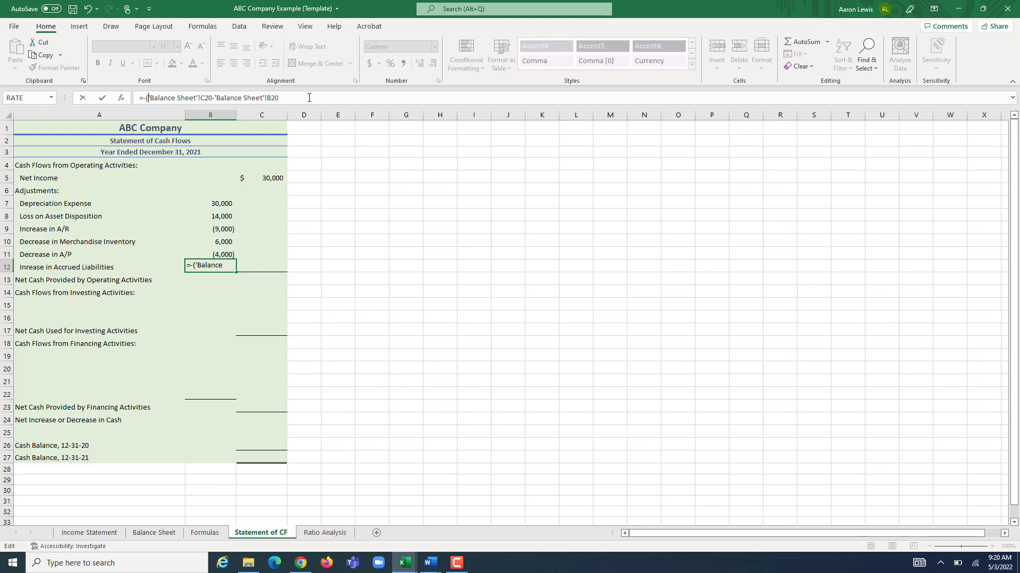
{"action": "left_click", "coordinate": [309, 98]}
{"action": "type", "text": ")"}
{"action": "key", "text": "Return"}
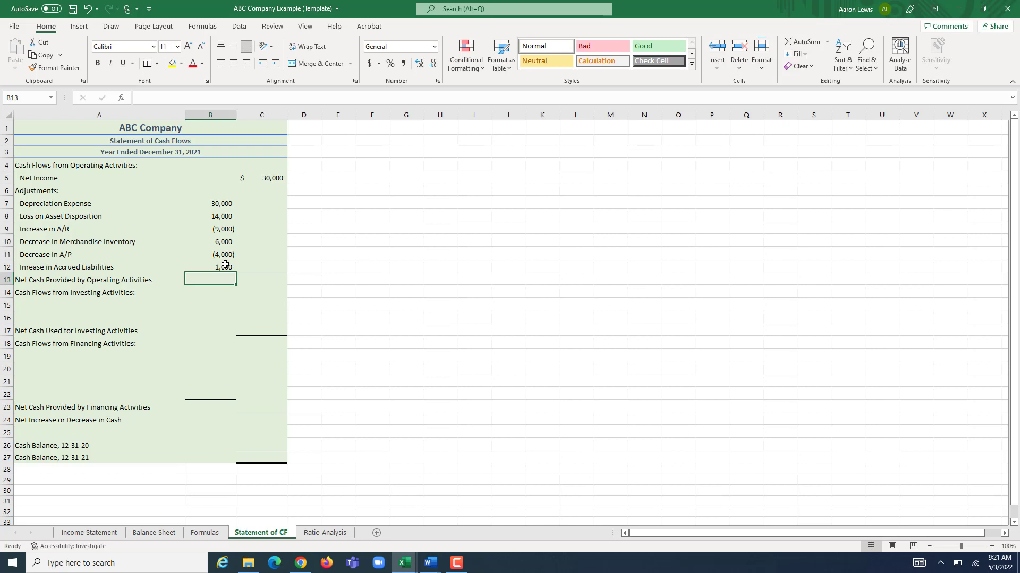
Enter =SUM(B7:B12) in C12 to total the six adjustments at 38,000
{"action": "left_click", "coordinate": [270, 267]}
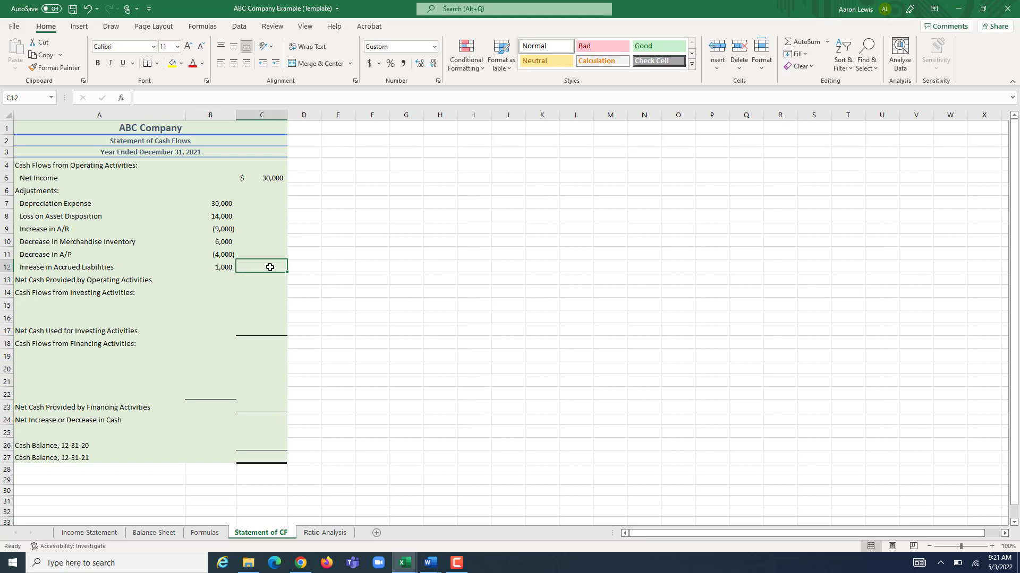
{"action": "type", "text": "=s"}
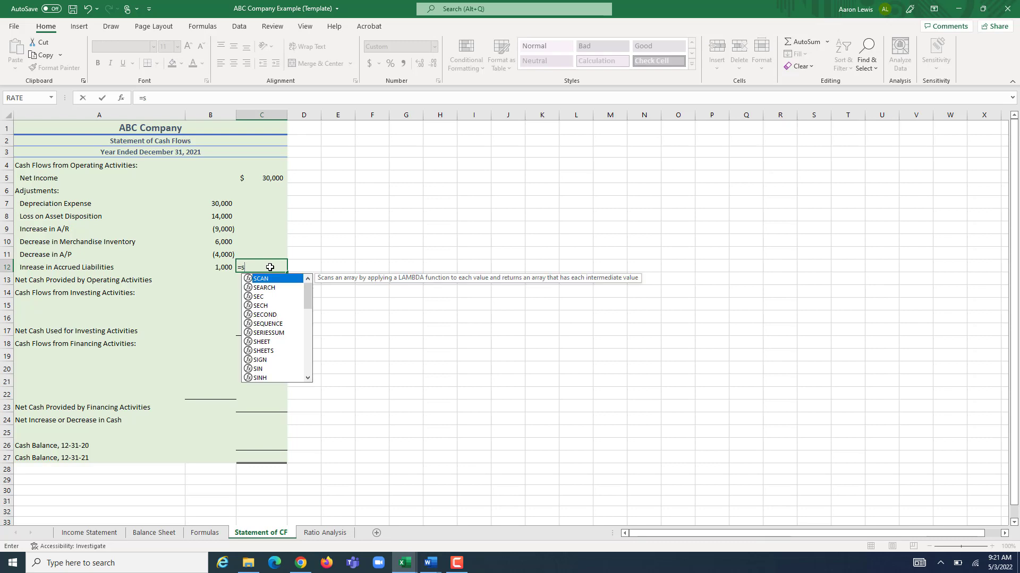
{"action": "type", "text": "um("}
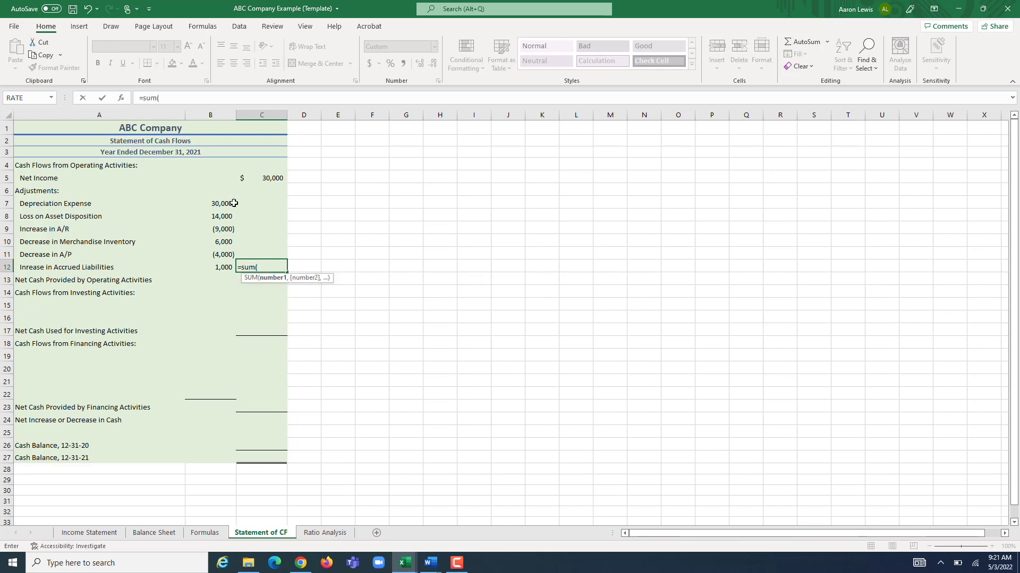
{"action": "left_click", "coordinate": [220, 204]}
{"action": "left_click_drag", "start_coordinate": [219, 204], "coordinate": [215, 268]}
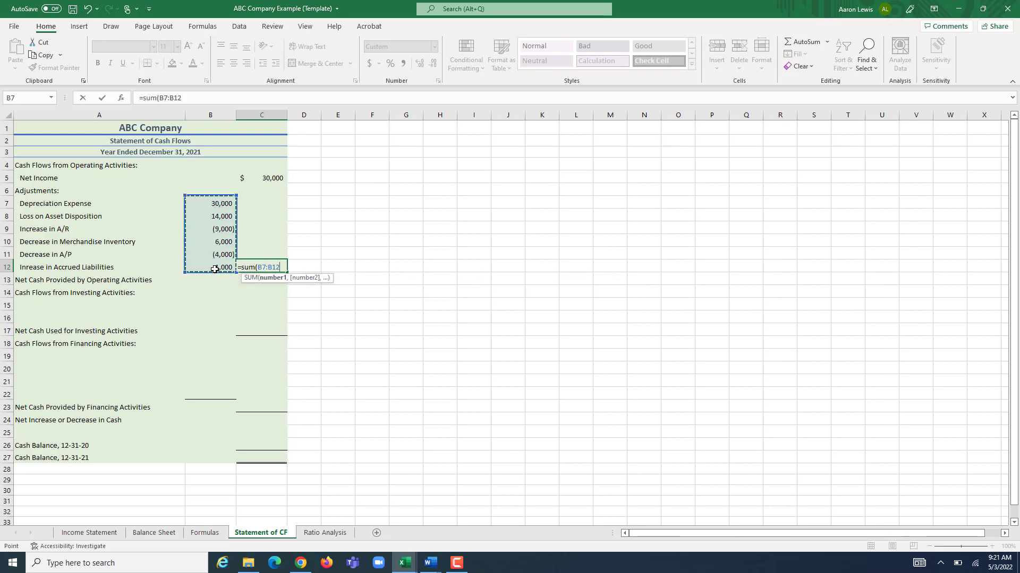
{"action": "key", "text": "Return"}
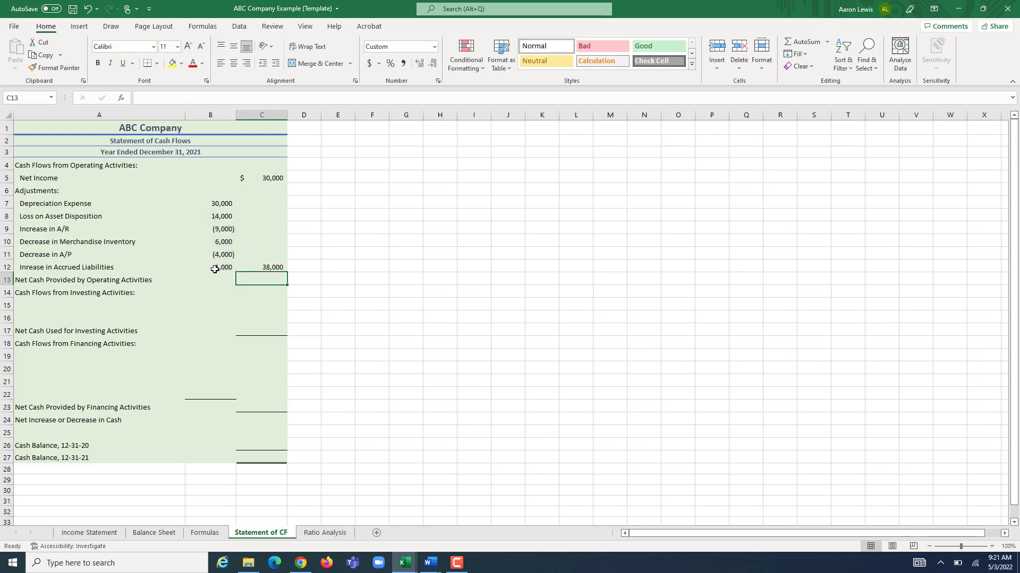
{"action": "left_click", "coordinate": [431, 280]}
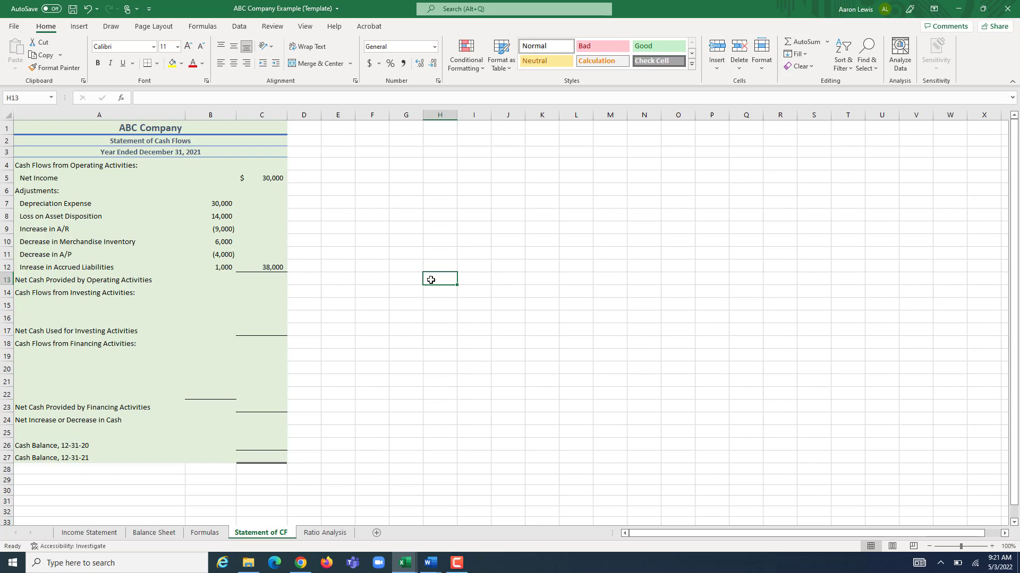
Enter =C5+C12 in C13 to add net income and the adjustments total
{"action": "left_click", "coordinate": [275, 280]}
{"action": "type", "text": "="}
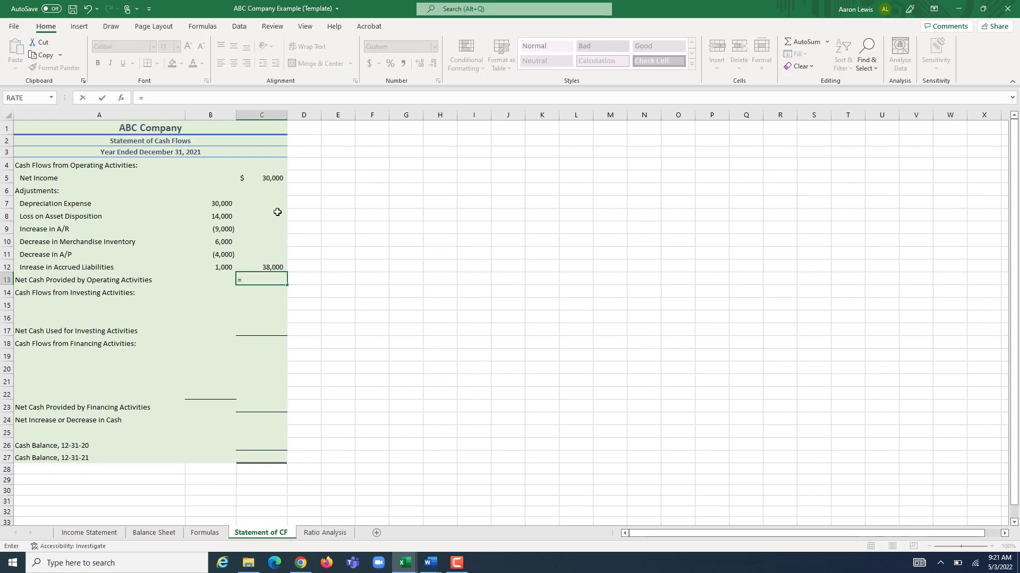
{"action": "left_click", "coordinate": [271, 178]}
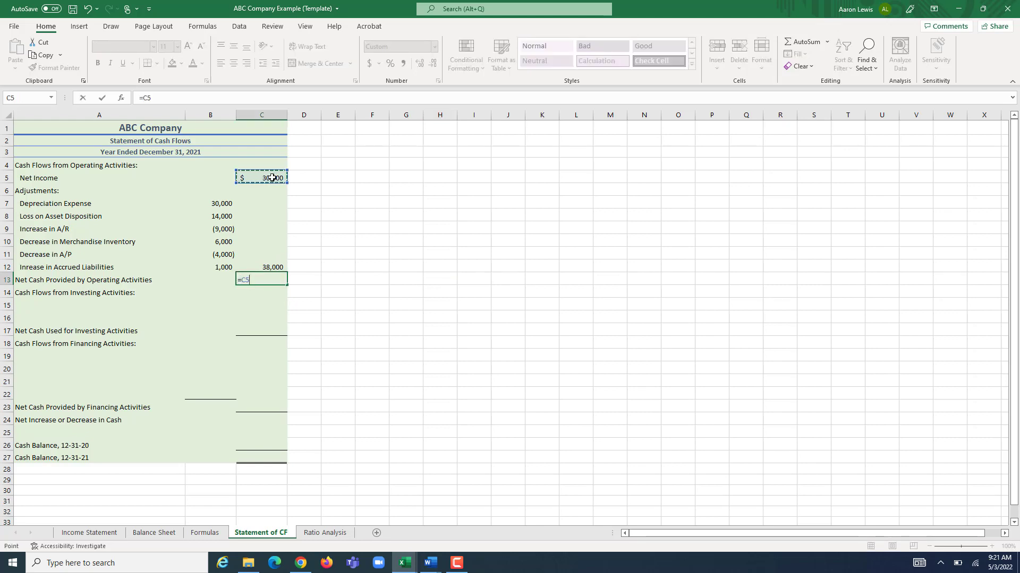
{"action": "type", "text": "+"}
{"action": "left_click", "coordinate": [266, 266]}
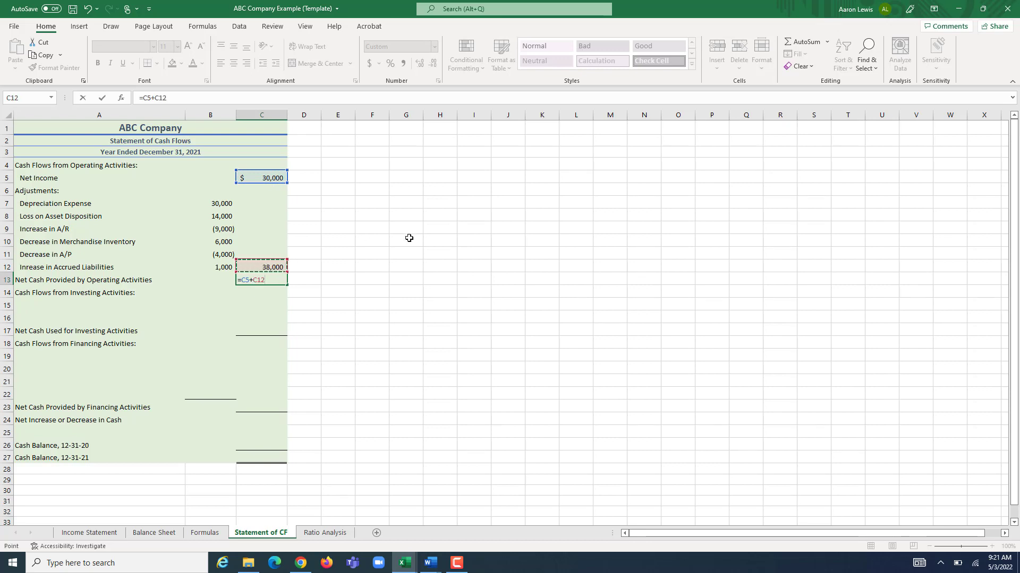
{"action": "key", "text": "Return"}
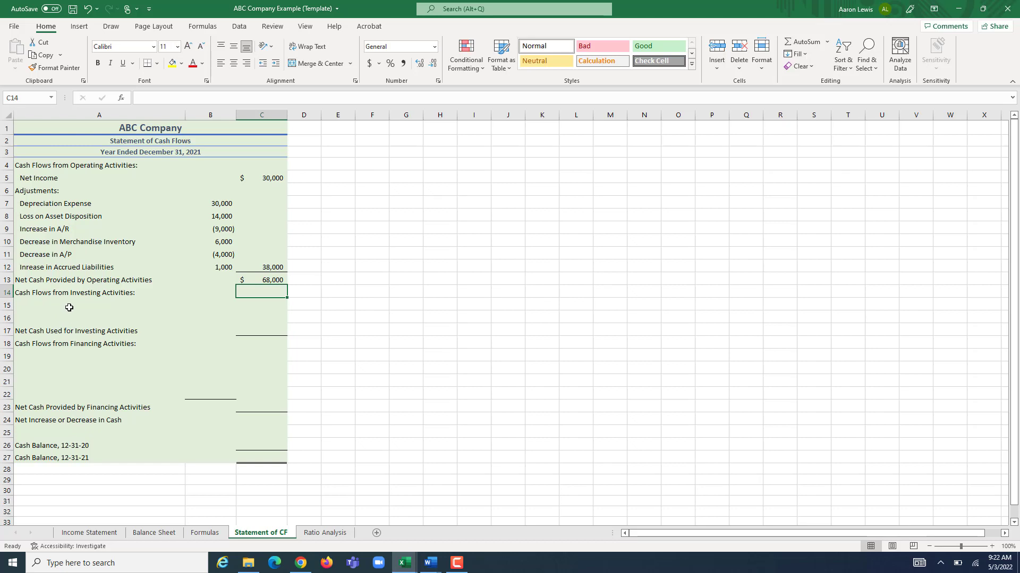
{"action": "left_click", "coordinate": [155, 534]}
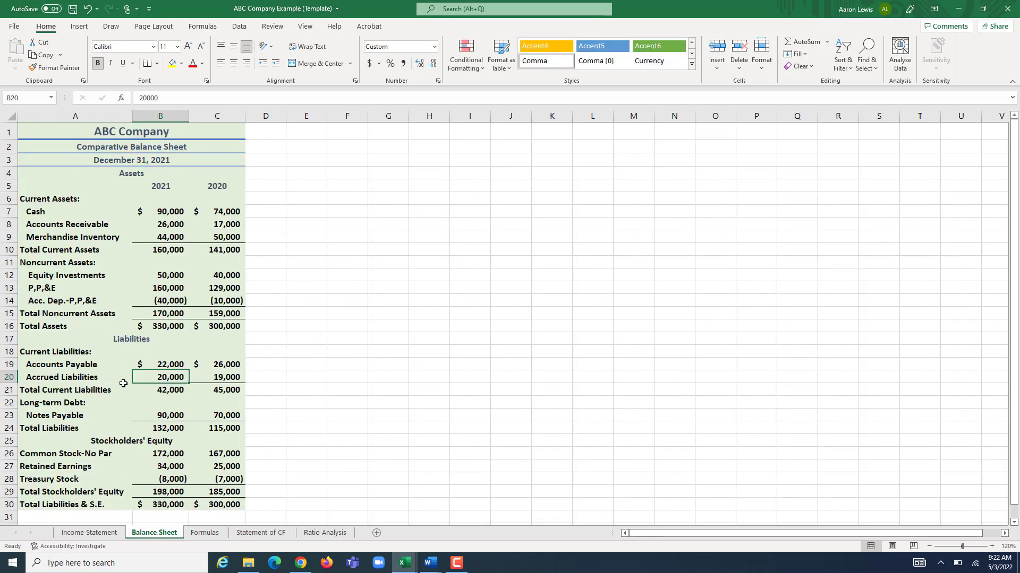
{"action": "left_click", "coordinate": [61, 277]}
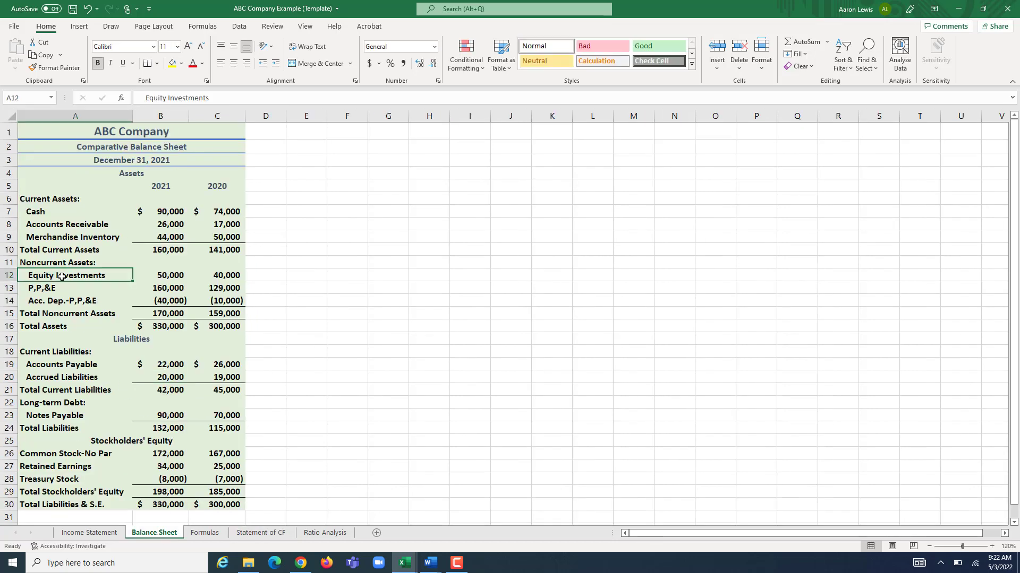
{"action": "left_click", "coordinate": [55, 289]}
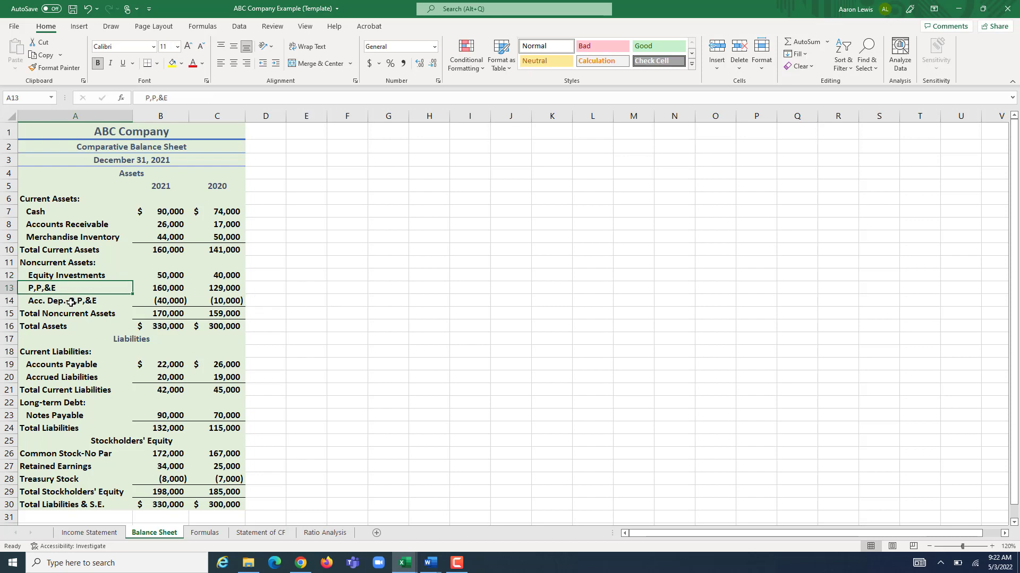
{"action": "left_click", "coordinate": [71, 302]}
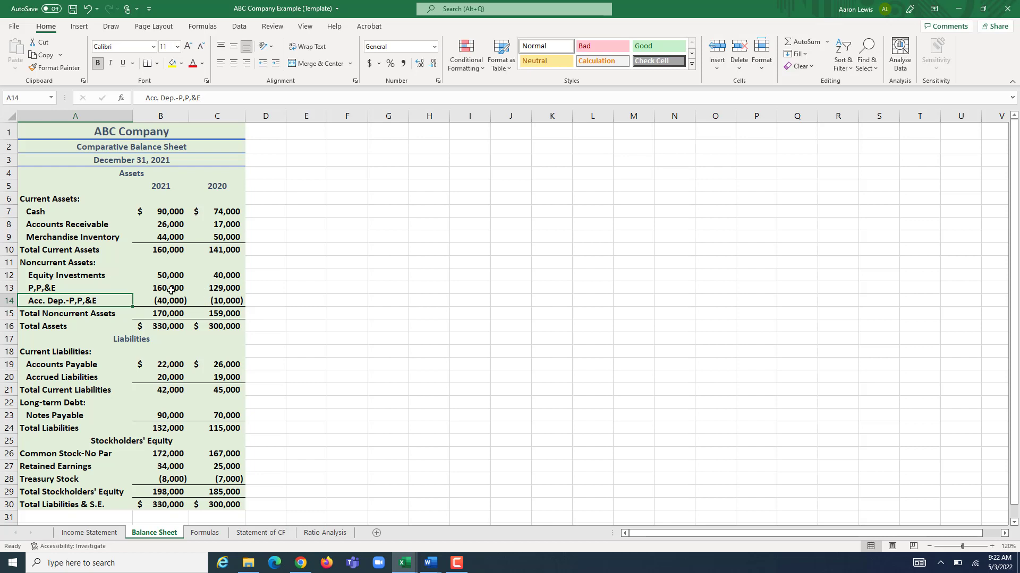
{"action": "left_click", "coordinate": [63, 278]}
{"action": "left_click", "coordinate": [48, 289]}
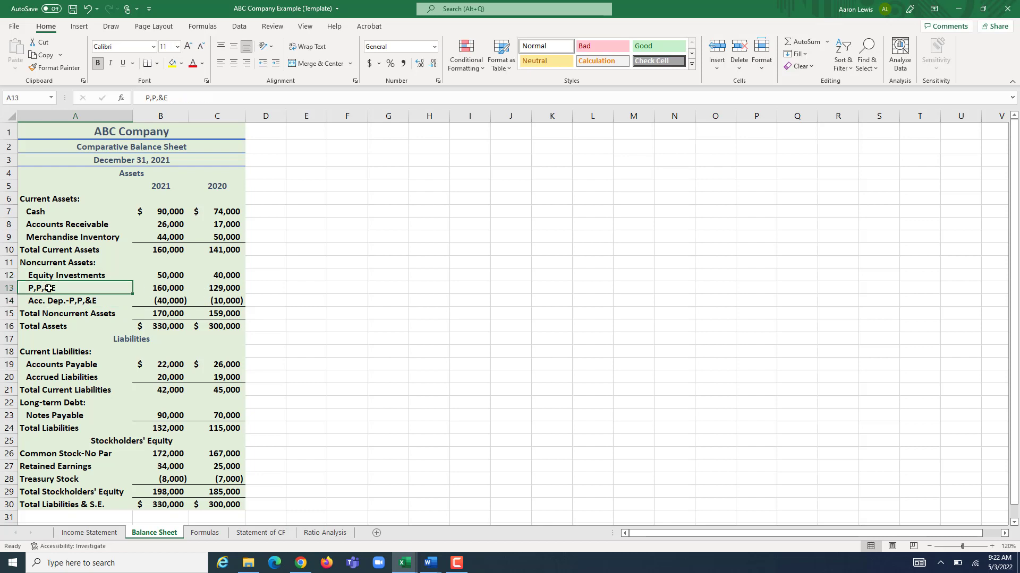
{"action": "left_click", "coordinate": [69, 275]}
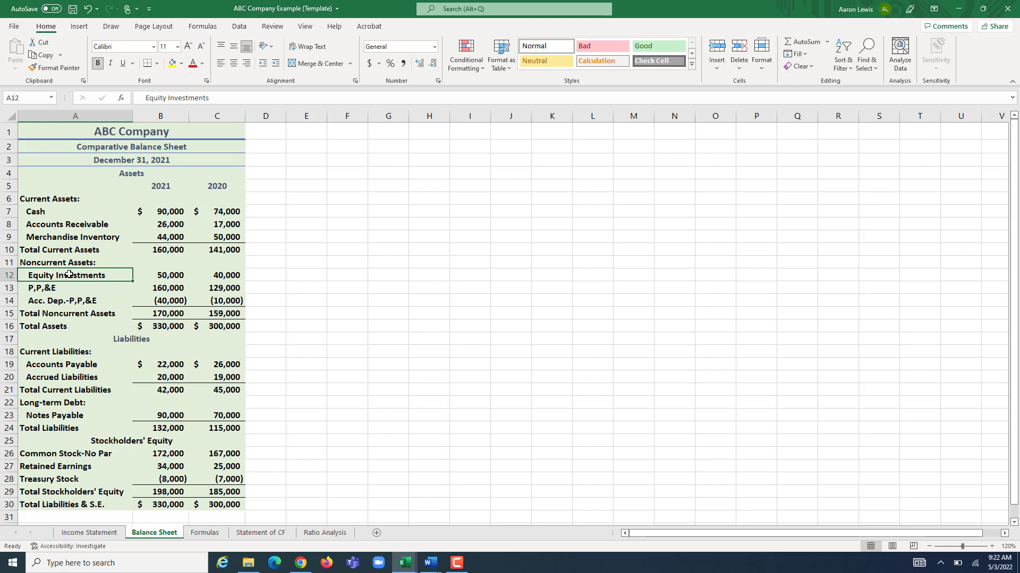
{"action": "left_click", "coordinate": [220, 280]}
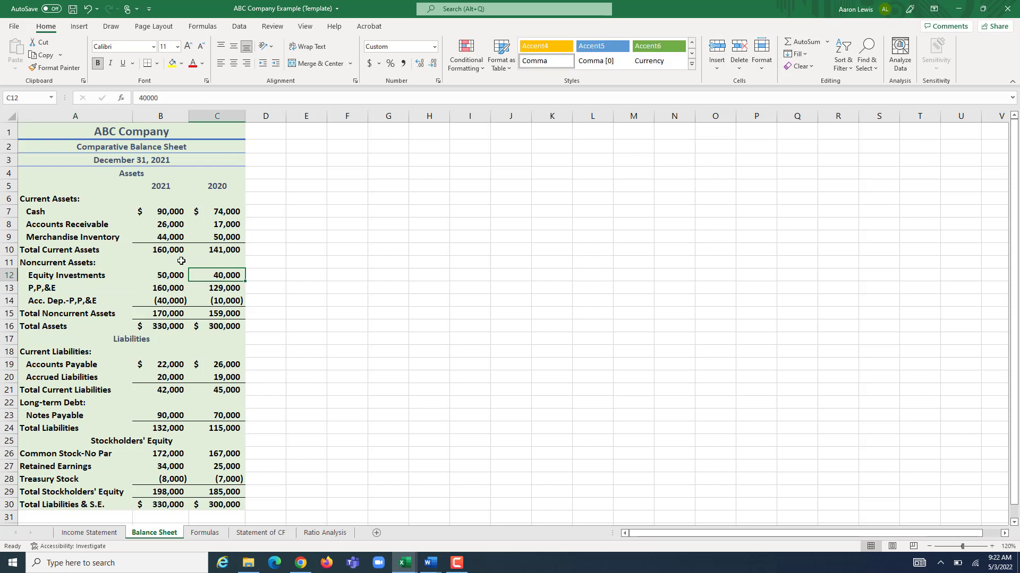
{"action": "left_click", "coordinate": [168, 274]}
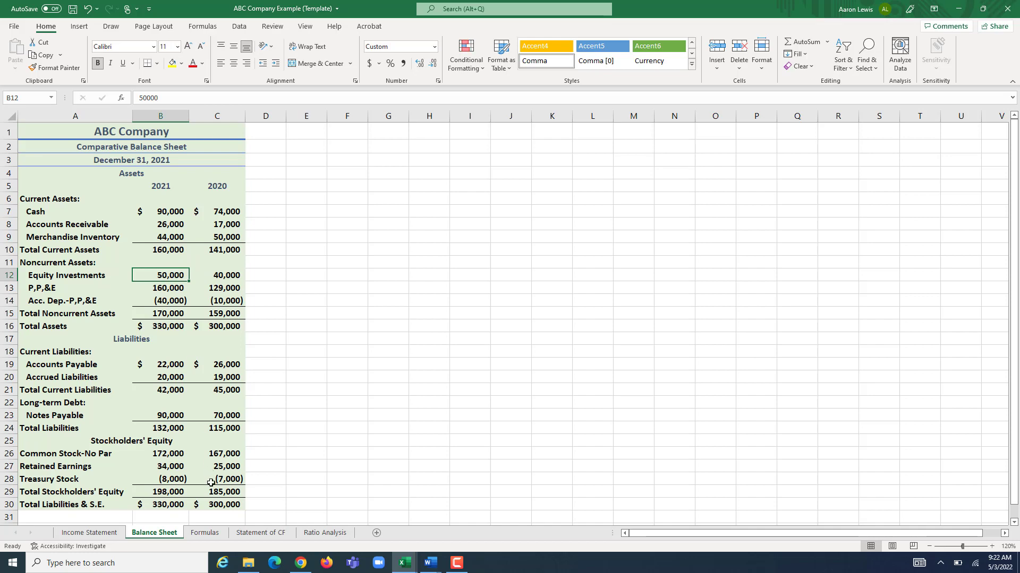
{"action": "left_click", "coordinate": [208, 534]}
{"action": "scroll", "coordinate": [414, 375], "scroll_direction": "up", "scroll_amount": 2}
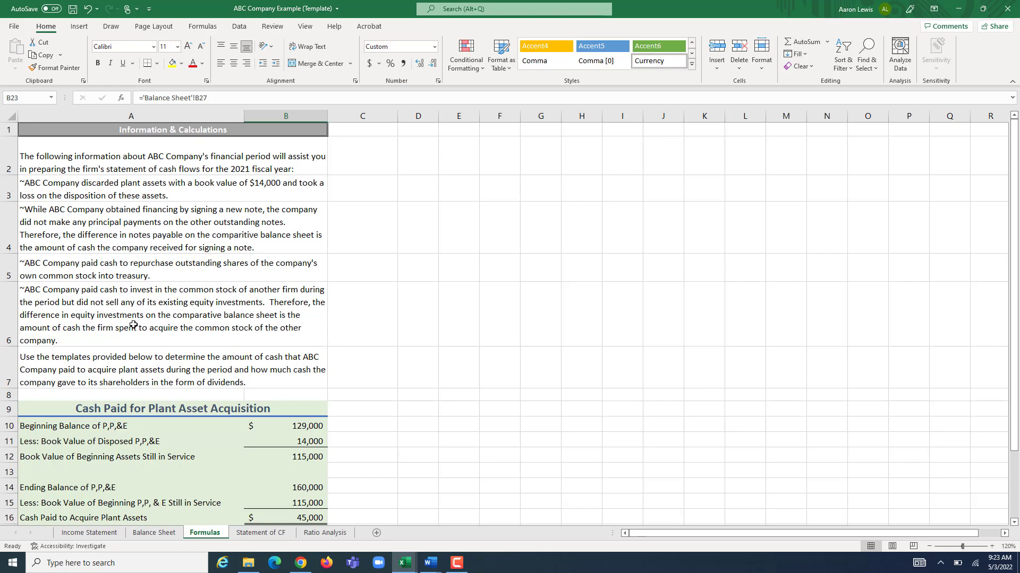
{"action": "left_click", "coordinate": [260, 533]}
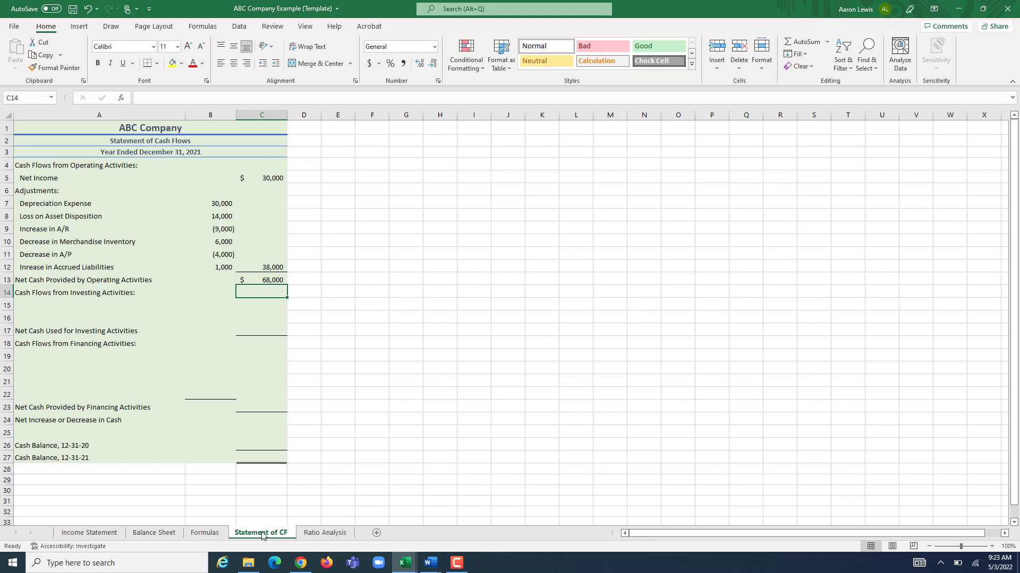
Label A15 'Cash Payment for Equity Investments' and enter ='Balance Sheet'!B12-'Balance Sheet'!C12 in B15
{"action": "double_click", "coordinate": [58, 303]}
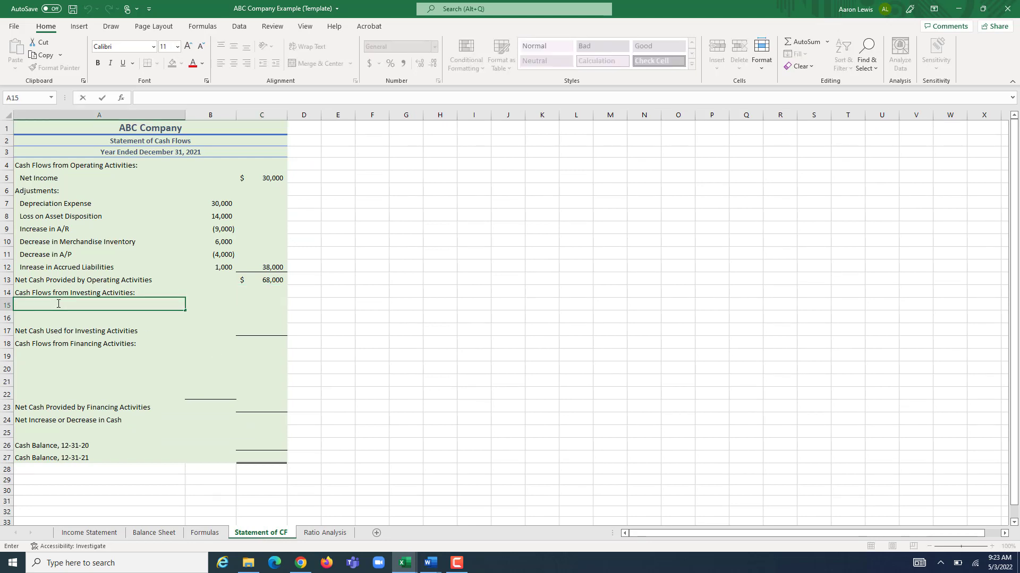
{"action": "type", "text": "Cash Payment for Equity Inv"}
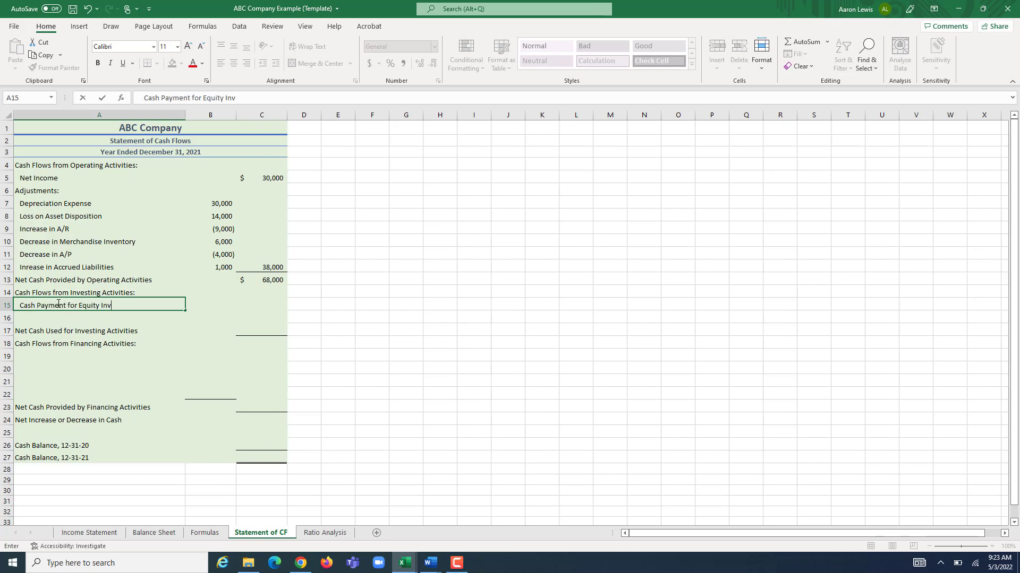
{"action": "type", "text": "est ments"}
{"action": "left_click", "coordinate": [215, 305]}
{"action": "type", "text": "="}
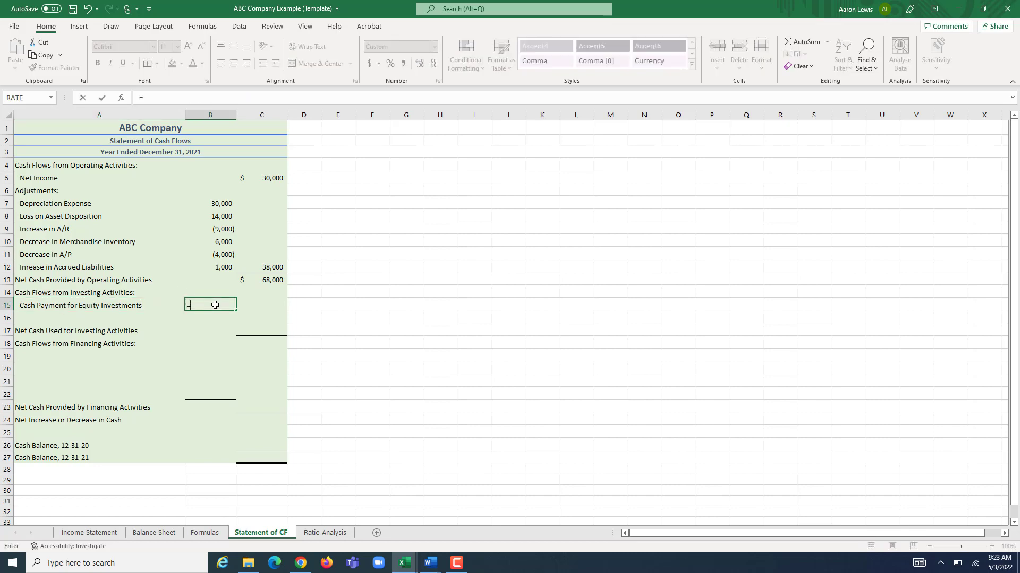
{"action": "left_click", "coordinate": [154, 533]}
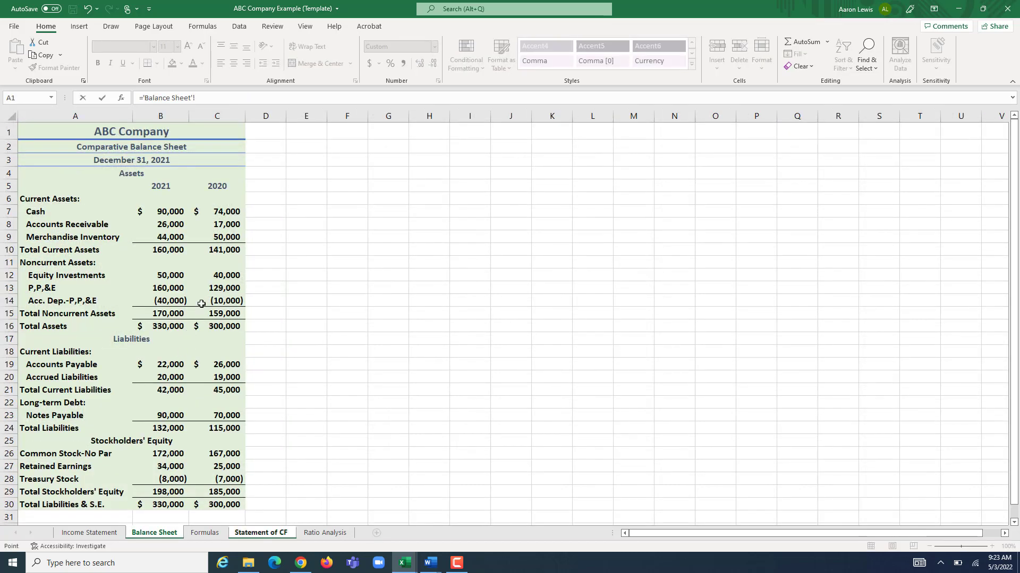
{"action": "left_click", "coordinate": [162, 275]}
{"action": "type", "text": "-'Balance Sheet'!C12"}
{"action": "left_click", "coordinate": [215, 275]}
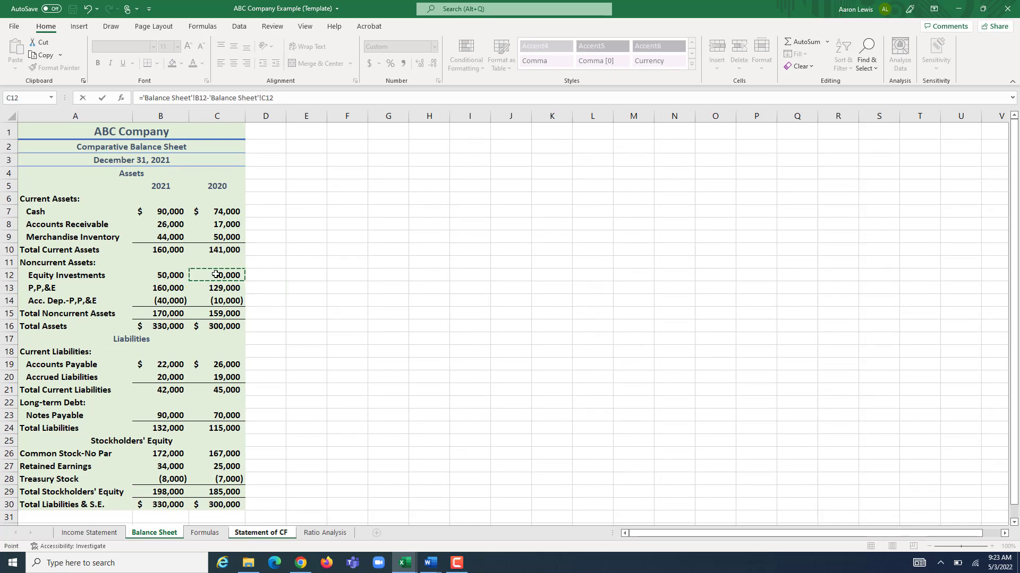
{"action": "key", "text": "Return"}
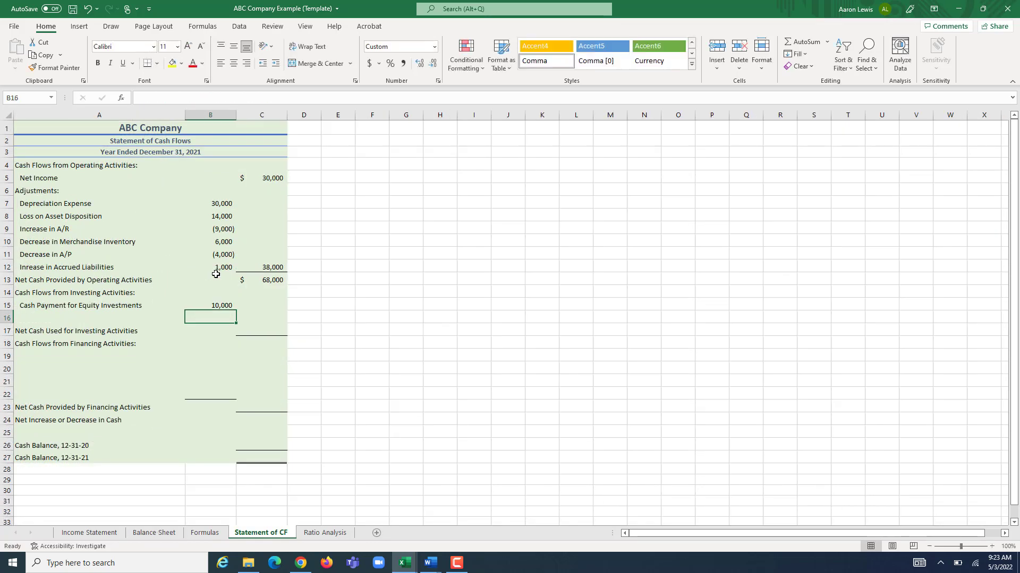
Wrap the B15 formula in =-( … ) so the payment shows (10,000)
{"action": "left_click", "coordinate": [211, 304]}
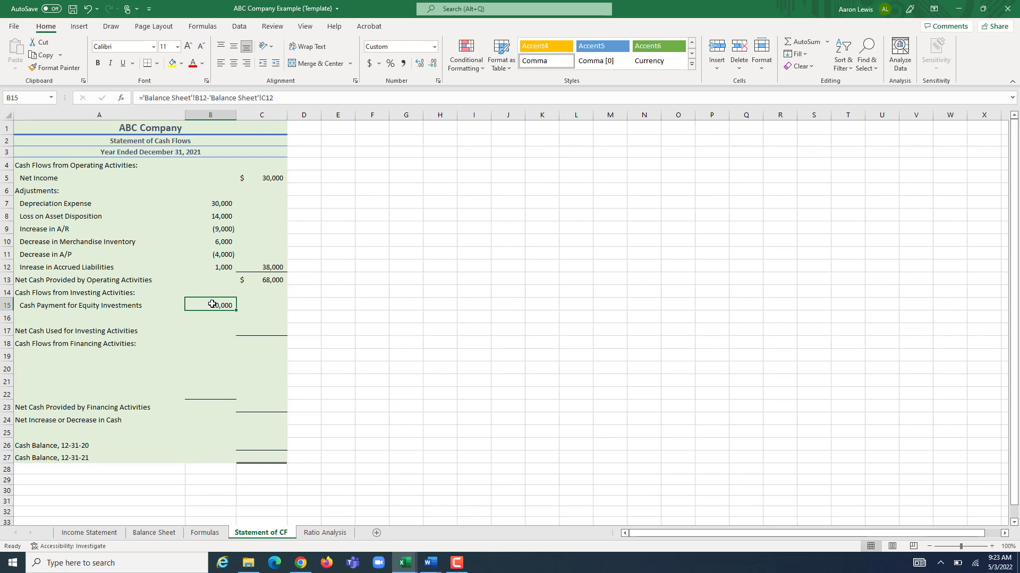
{"action": "left_click", "coordinate": [143, 99]}
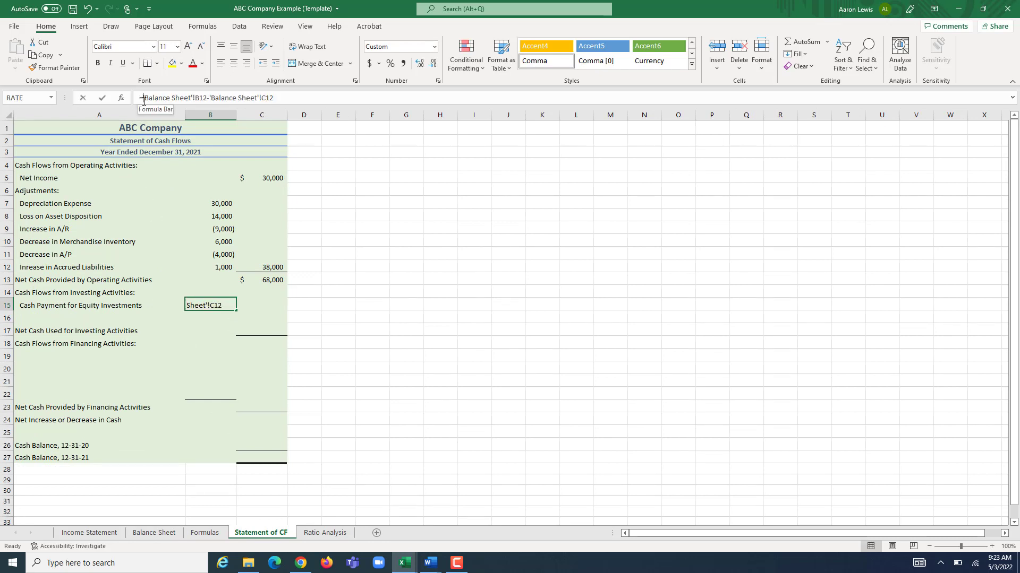
{"action": "type", "text": "-"}
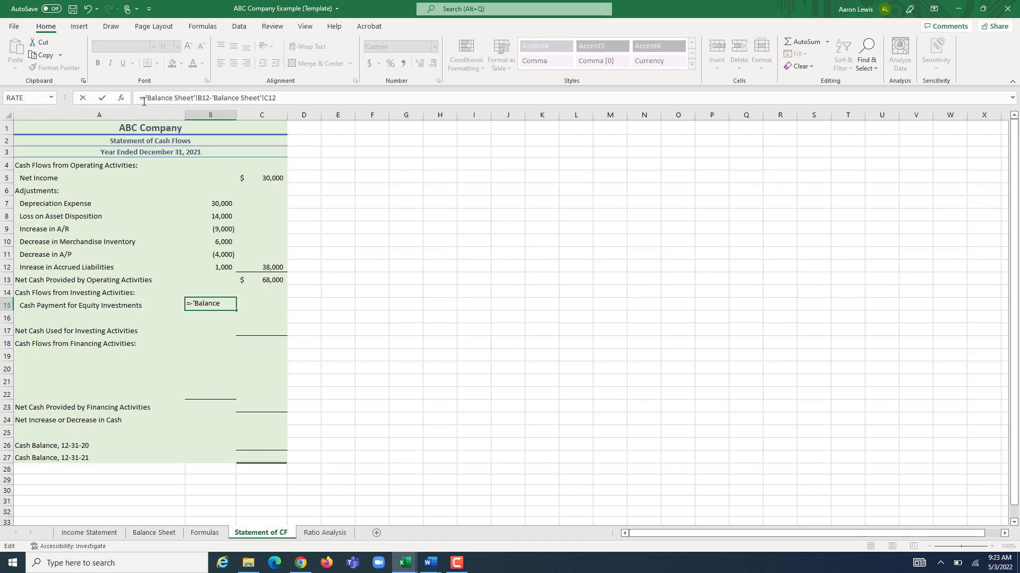
{"action": "type", "text": "("}
{"action": "left_click", "coordinate": [292, 97]}
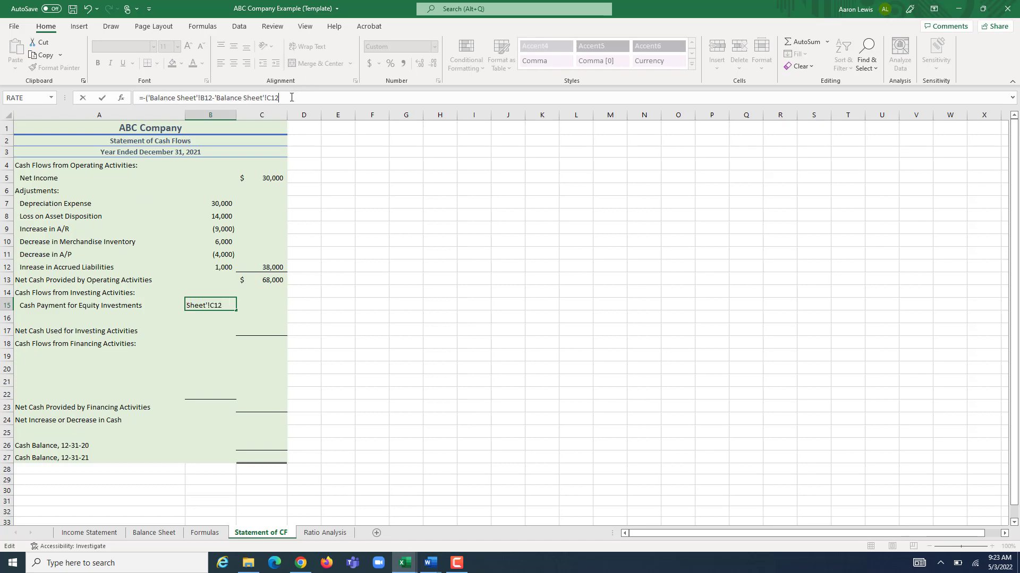
{"action": "type", "text": ")"}
{"action": "key", "text": "Return"}
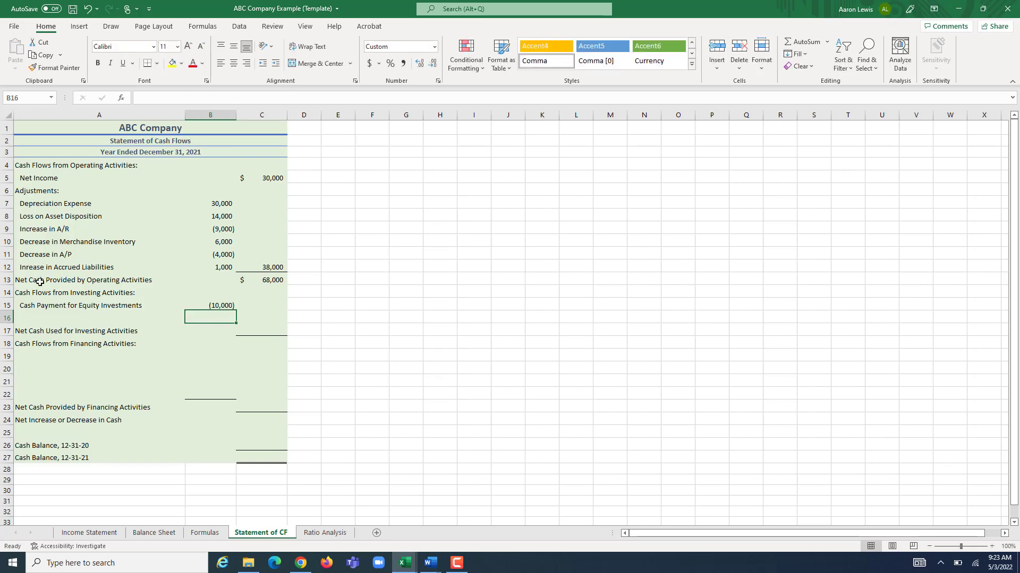
{"action": "left_click", "coordinate": [154, 532]}
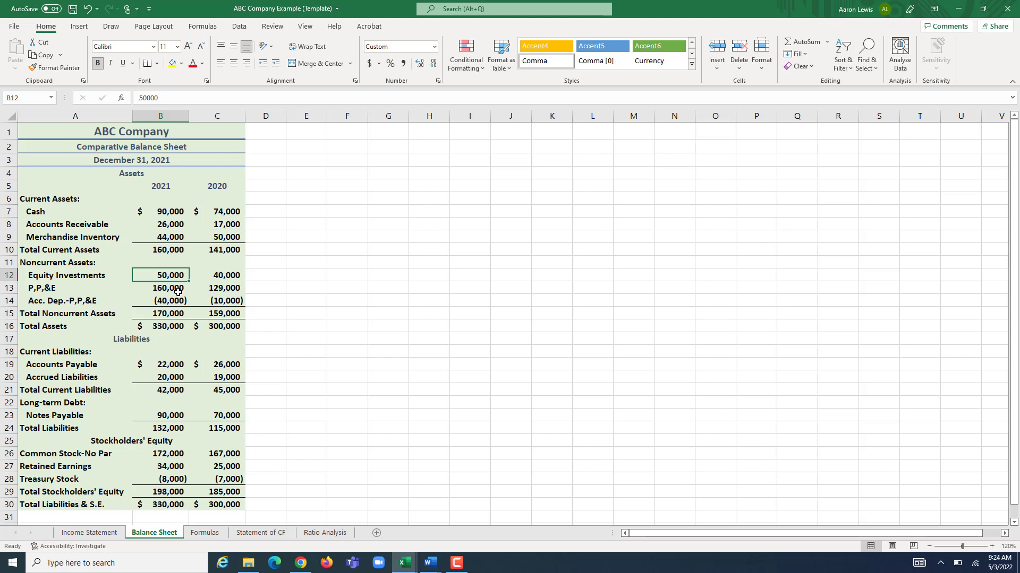
{"action": "left_click", "coordinate": [203, 534]}
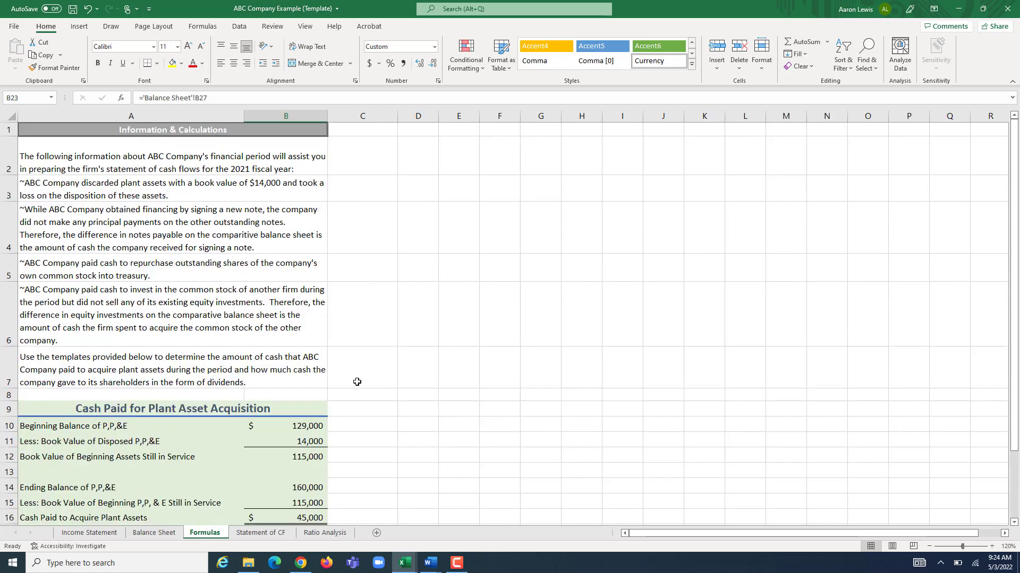
{"action": "scroll", "coordinate": [356, 382], "scroll_direction": "down", "scroll_amount": 3}
{"action": "left_click", "coordinate": [311, 292]}
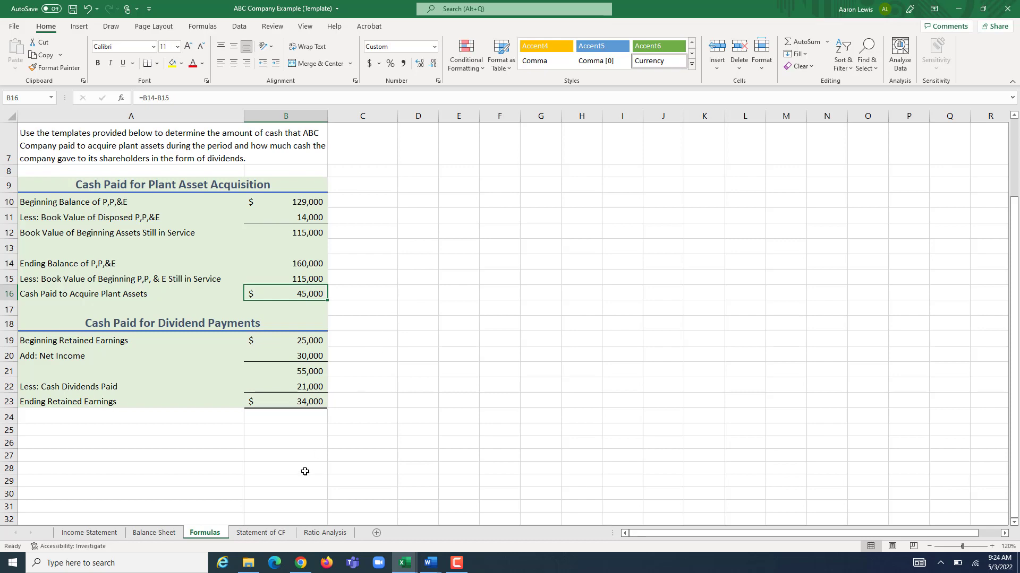
{"action": "left_click", "coordinate": [273, 532]}
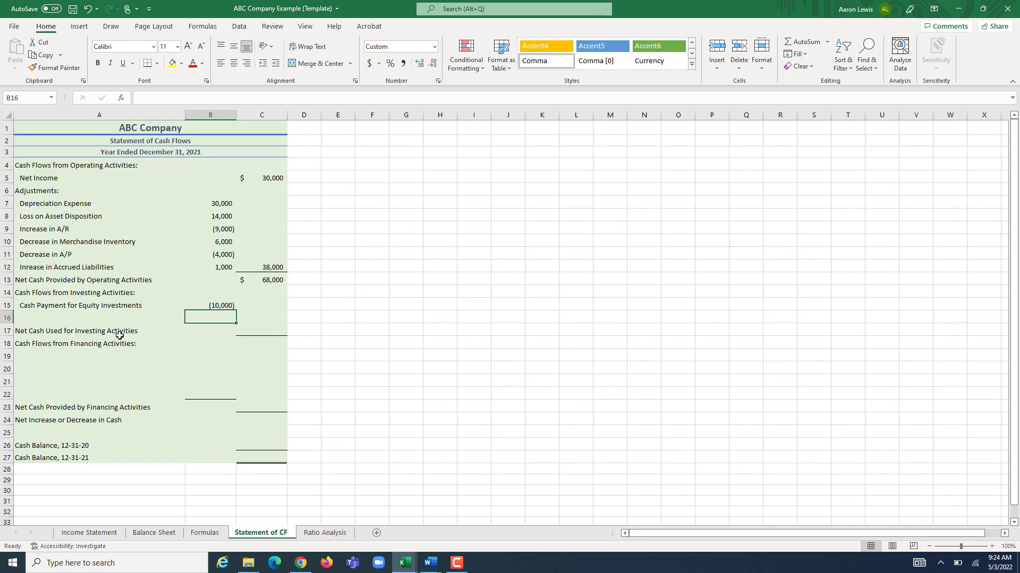
Type the label 'Cash Payment for the Purchase of Plant Assets' in A16
{"action": "double_click", "coordinate": [49, 317]}
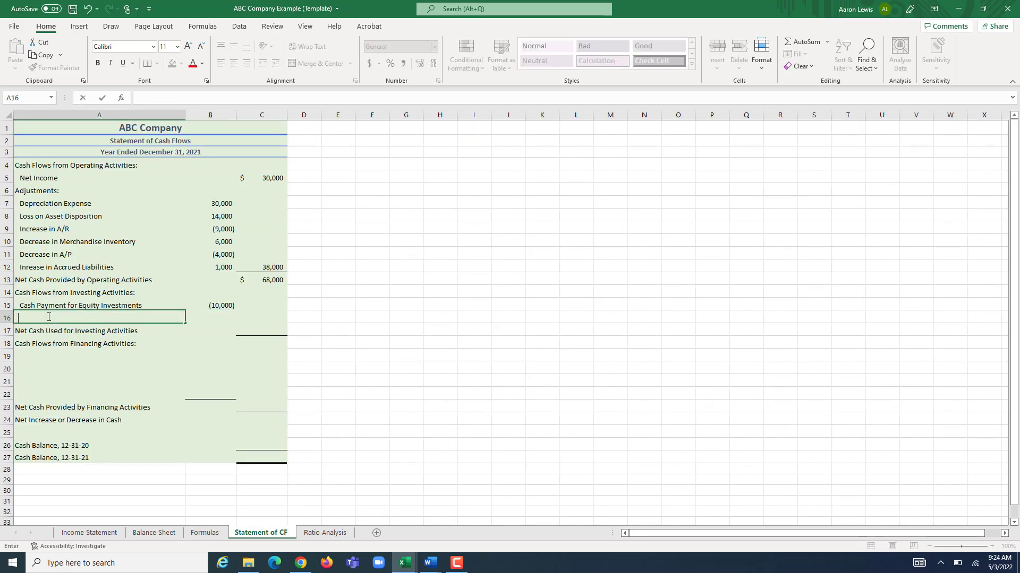
{"action": "type", "text": "Cash Pya"}
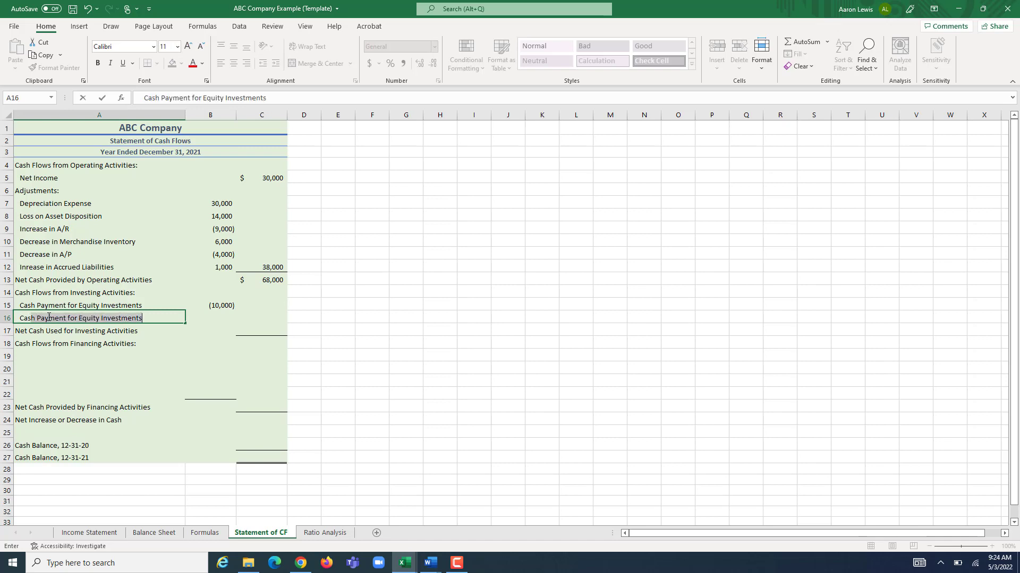
{"action": "key", "text": "BackSpace"}
{"action": "key", "text": "BackSpace"}
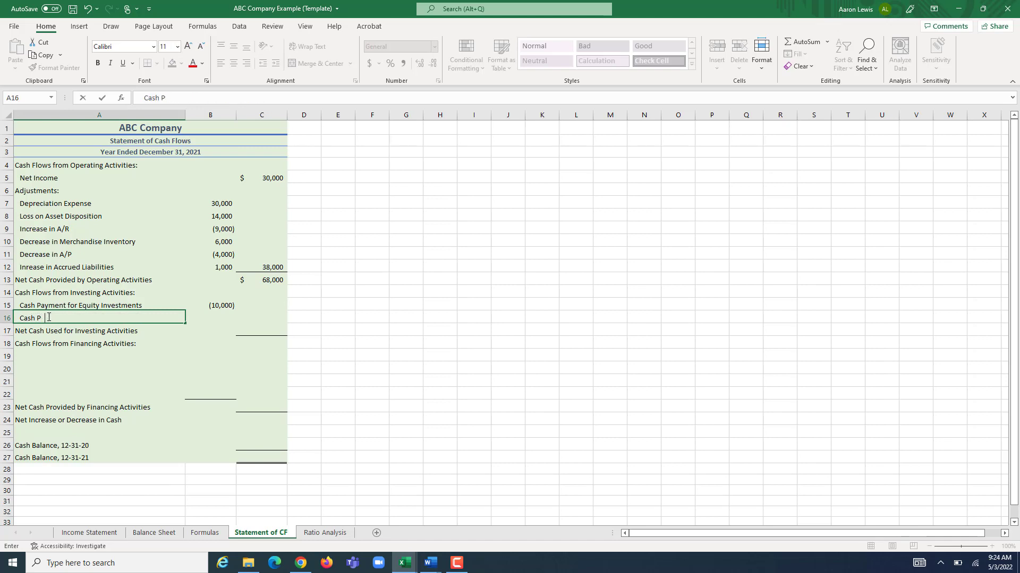
{"action": "type", "text": "ay"}
{"action": "key", "text": "BackSpace"}
{"action": "type", "text": "ment for the P"}
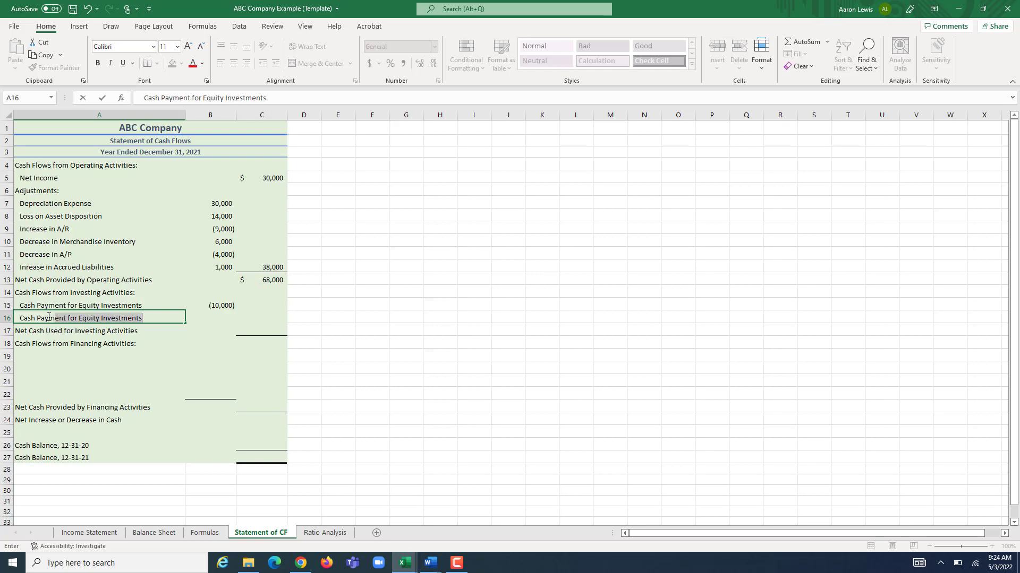
{"action": "type", "text": "ur"}
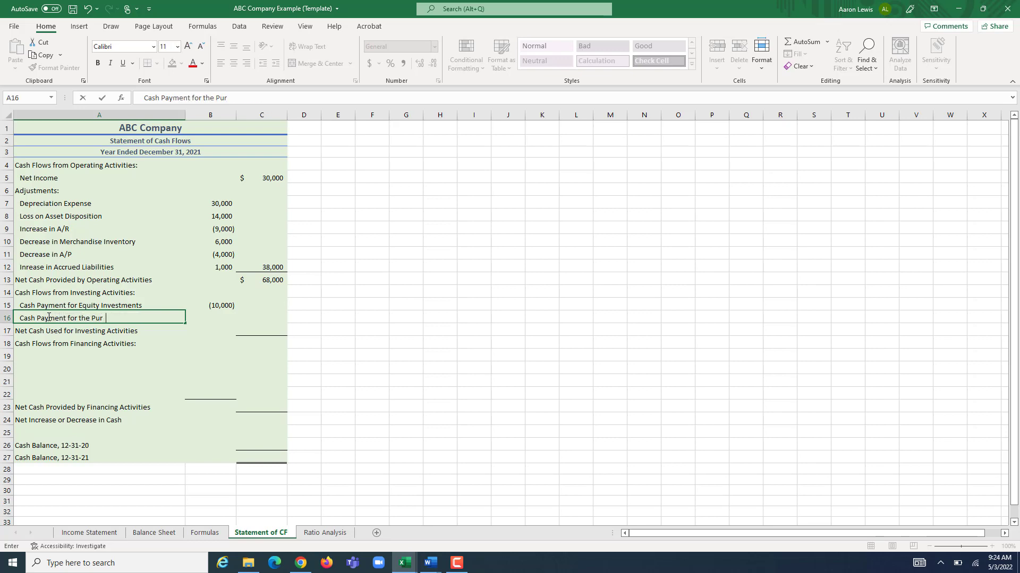
{"action": "type", "text": "chase of Pla nt Assets"}
Link B16 to the Formulas sheet's B16 and negate it to show (45,000)
{"action": "left_click", "coordinate": [223, 318]}
{"action": "type", "text": "="}
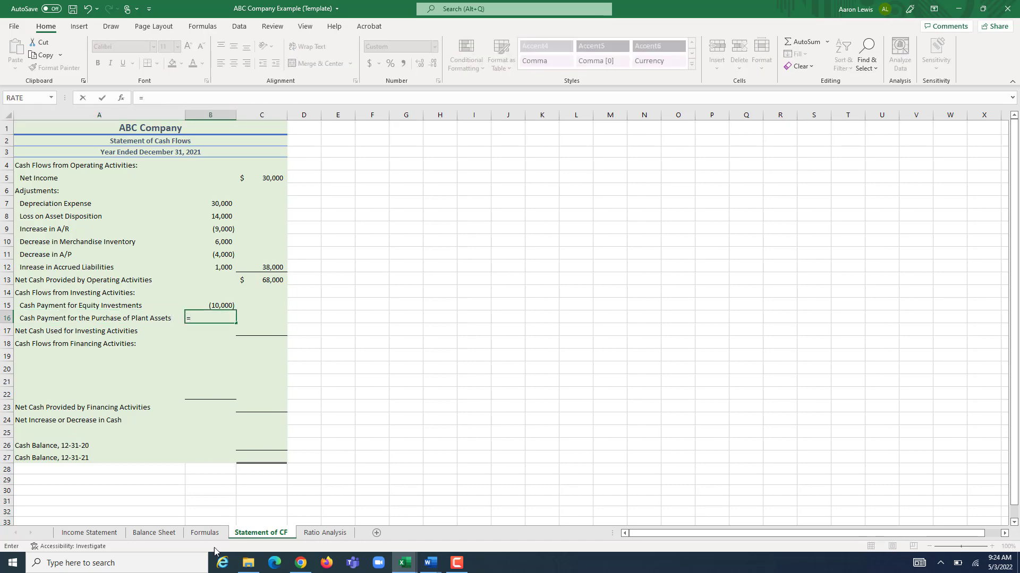
{"action": "left_click", "coordinate": [207, 533]}
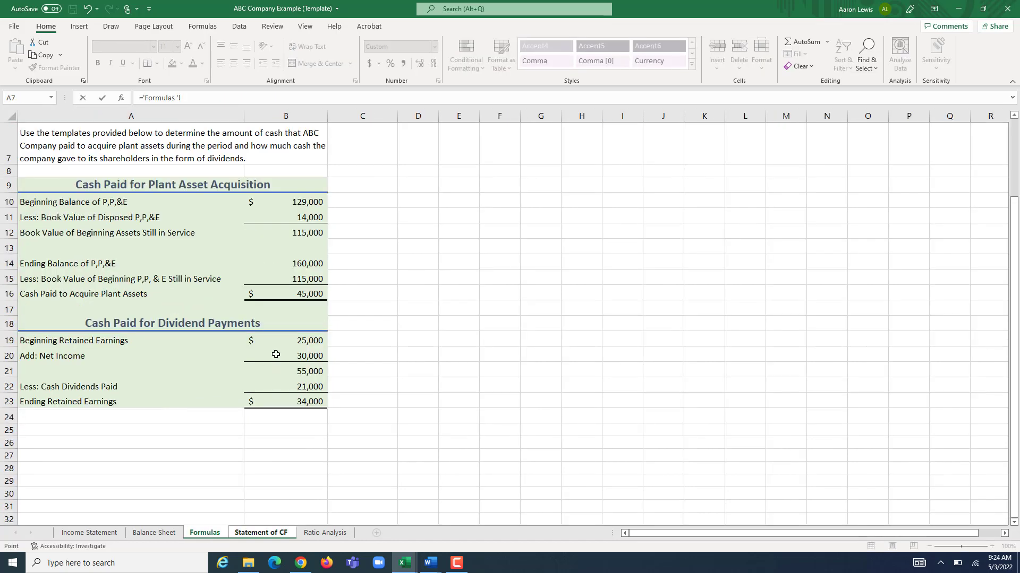
{"action": "left_click", "coordinate": [307, 293]}
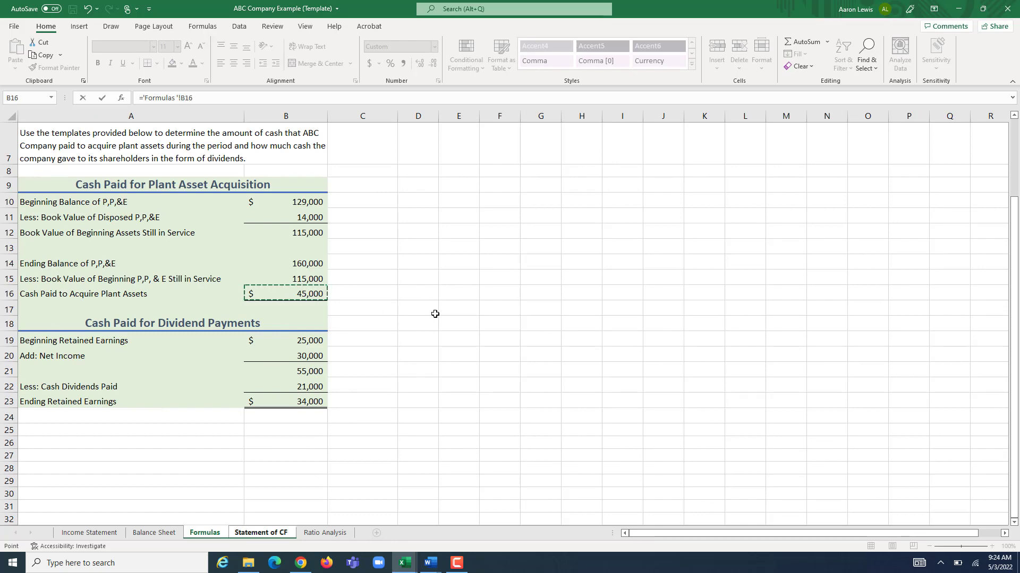
{"action": "key", "text": "Return"}
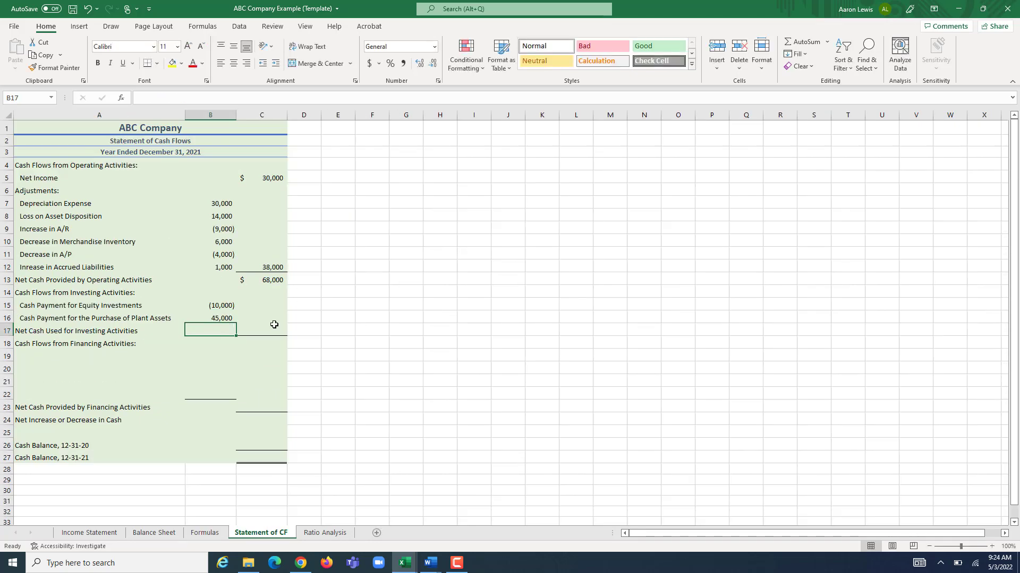
{"action": "left_click", "coordinate": [223, 319]}
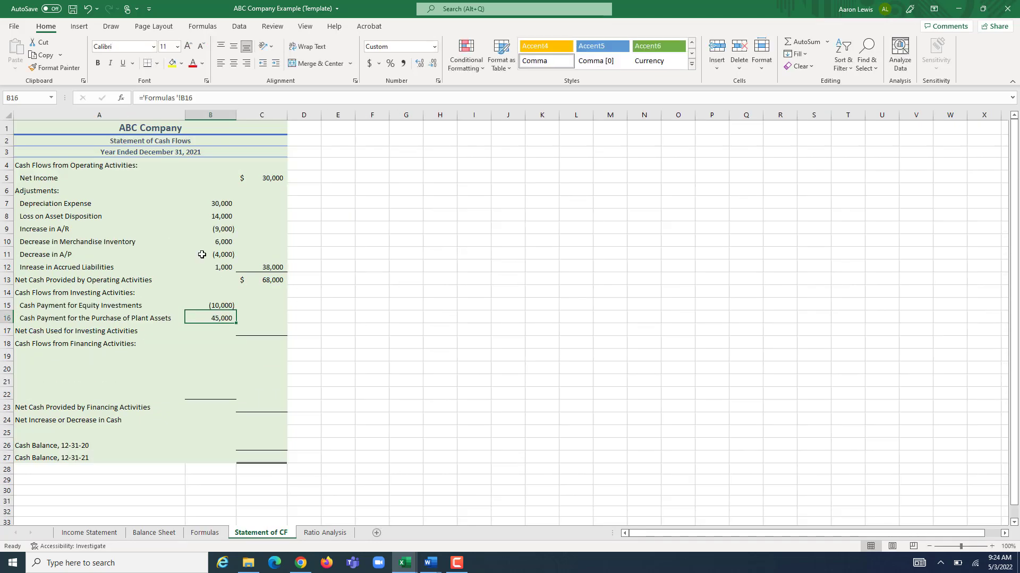
{"action": "left_click", "coordinate": [142, 100]}
{"action": "left_click", "coordinate": [143, 100]}
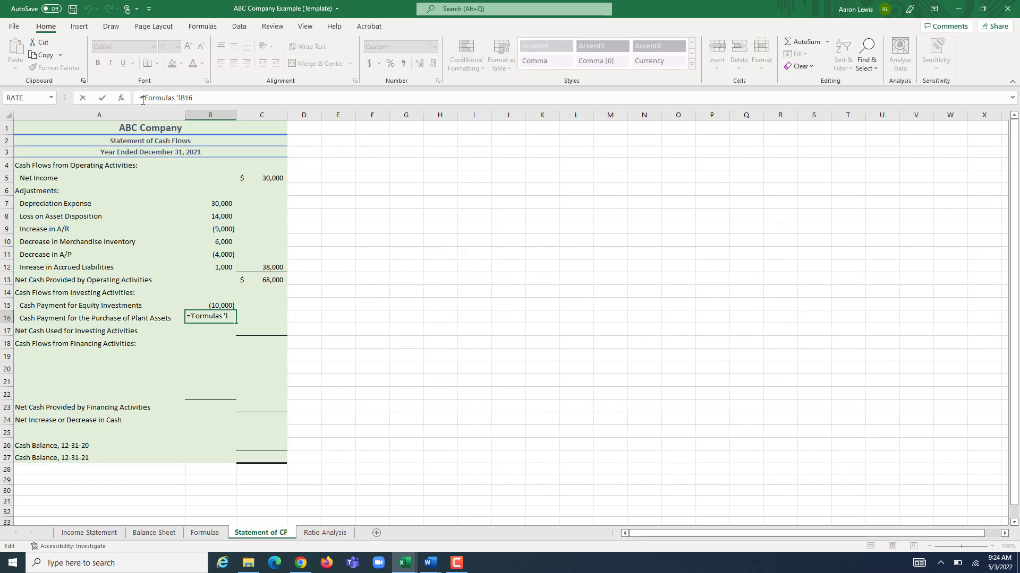
{"action": "type", "text": "-"}
{"action": "key", "text": "Return"}
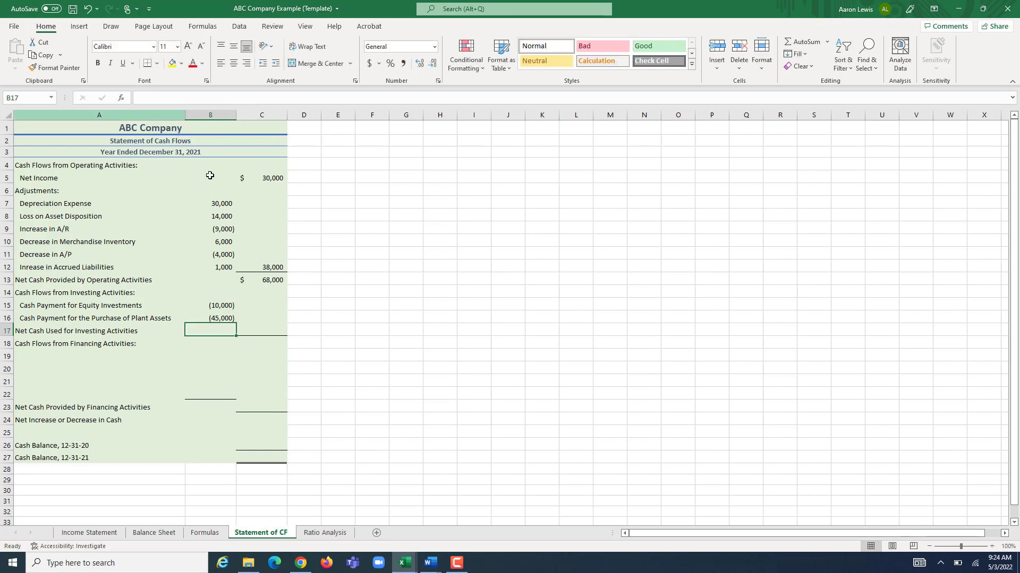
Enter =B15+B16 in C17 so net investing cash totals (55,000)
{"action": "left_click", "coordinate": [272, 331]}
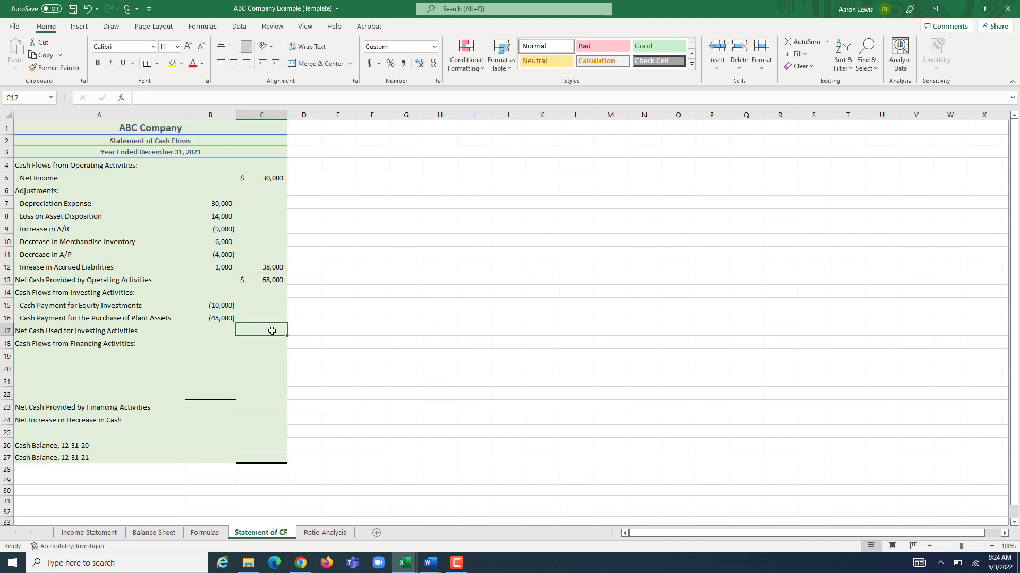
{"action": "type", "text": "="}
{"action": "left_click", "coordinate": [228, 307]}
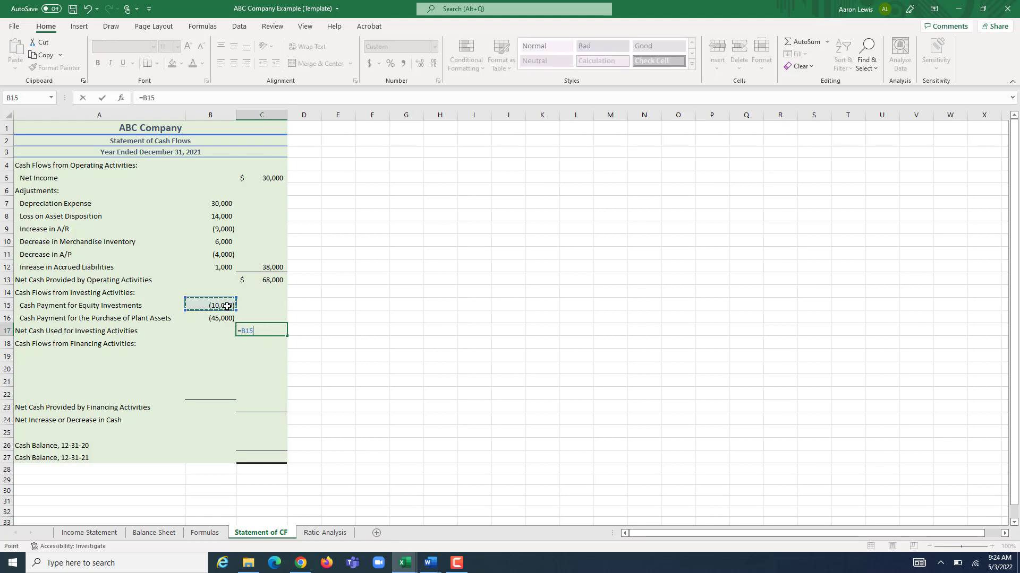
{"action": "type", "text": "+"}
{"action": "left_click", "coordinate": [224, 317]}
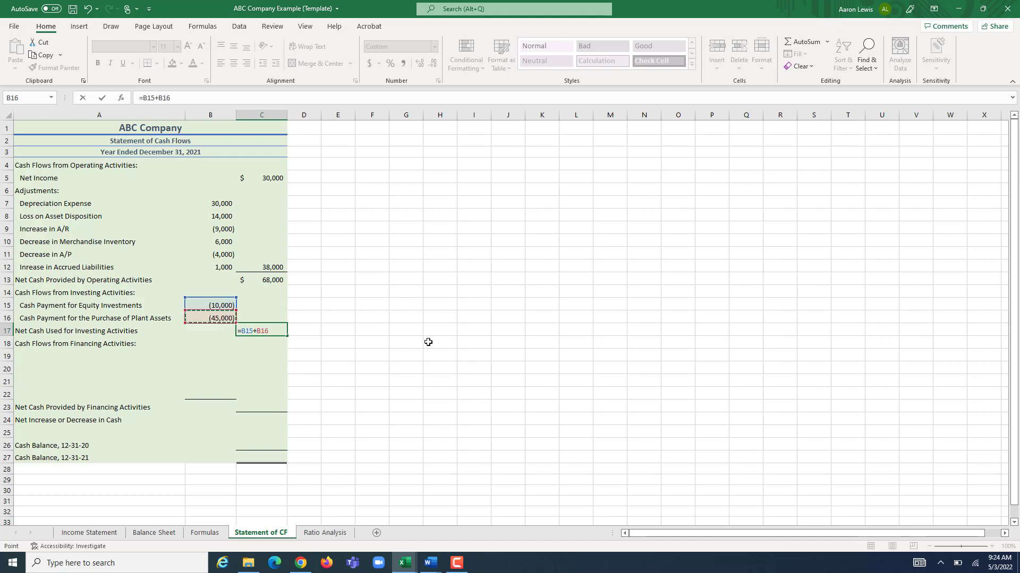
{"action": "key", "text": "Return"}
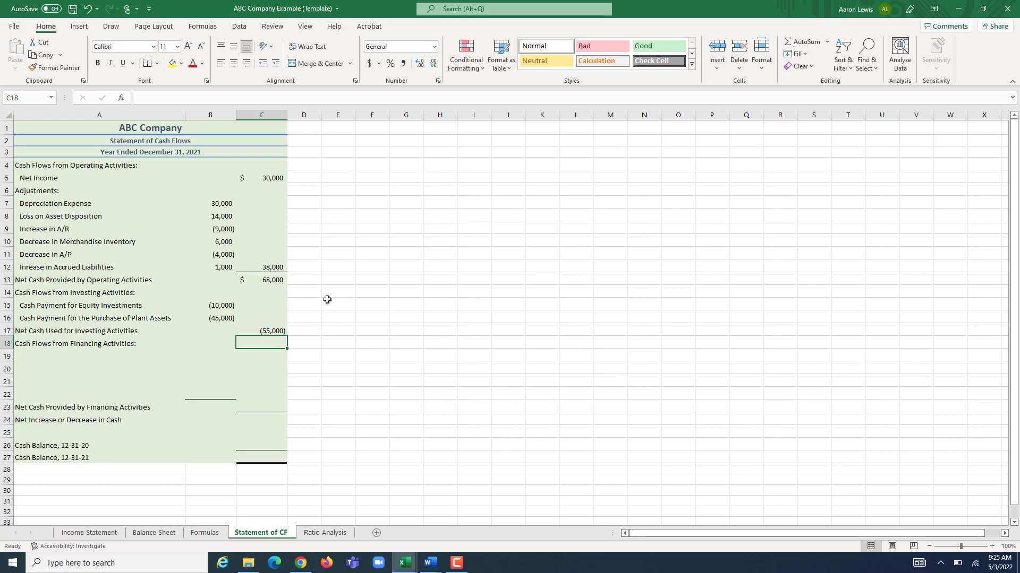
{"action": "left_click", "coordinate": [265, 280]}
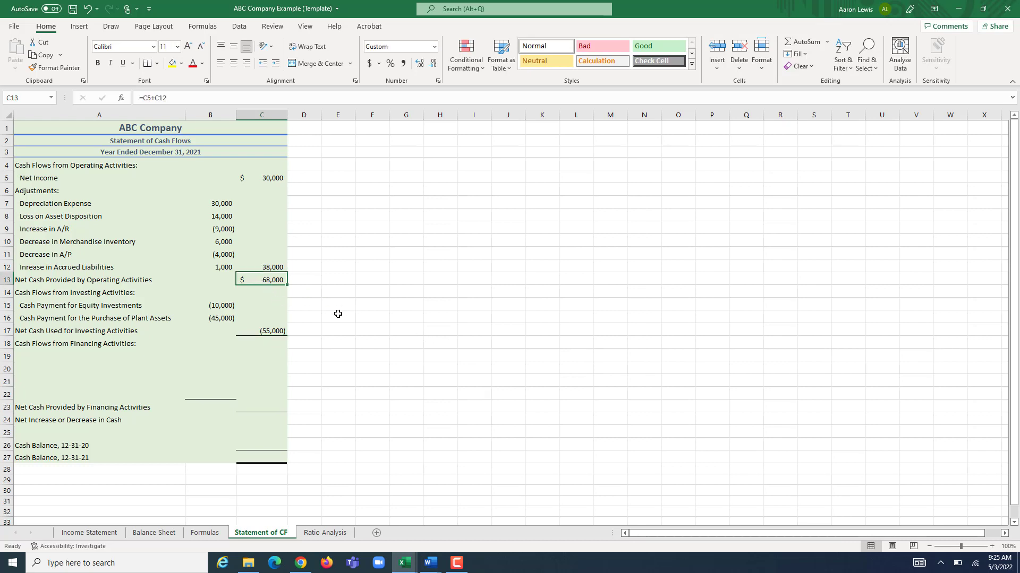
{"action": "left_click", "coordinate": [274, 328]}
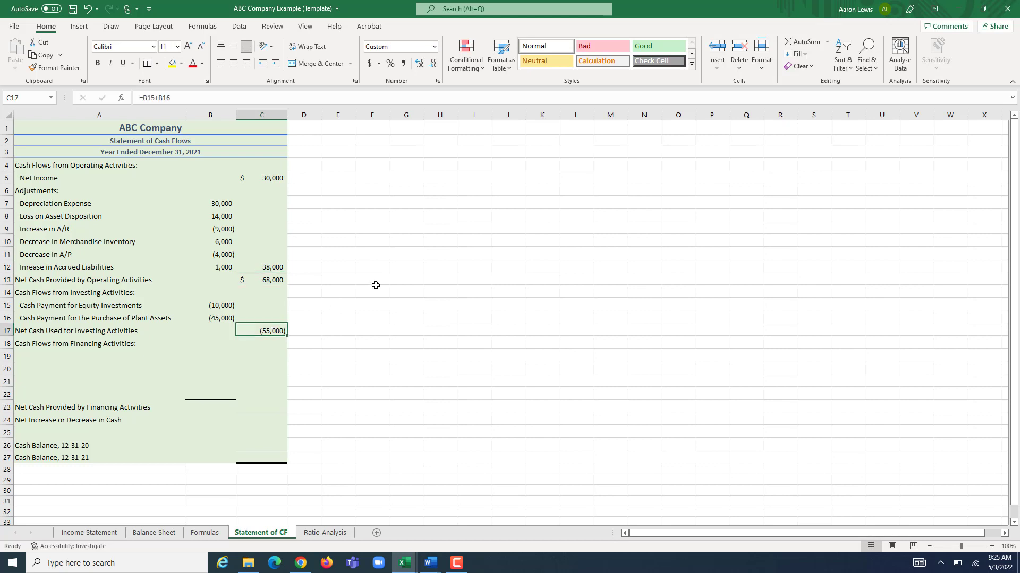
{"action": "left_click", "coordinate": [52, 355]}
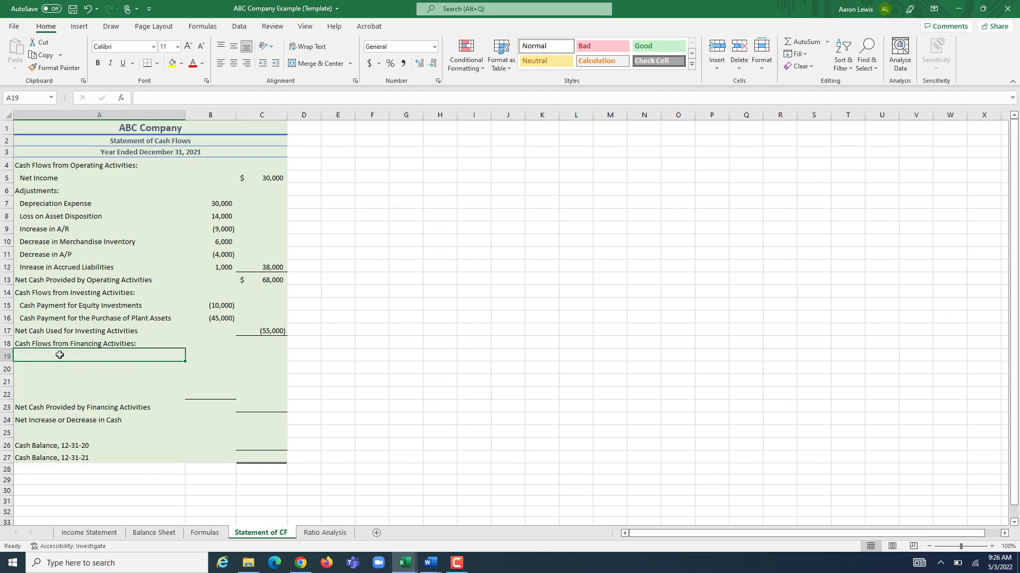
Type the label 'Cash Payment of Dividends' in A19
{"action": "type", "text": "Cash pa"}
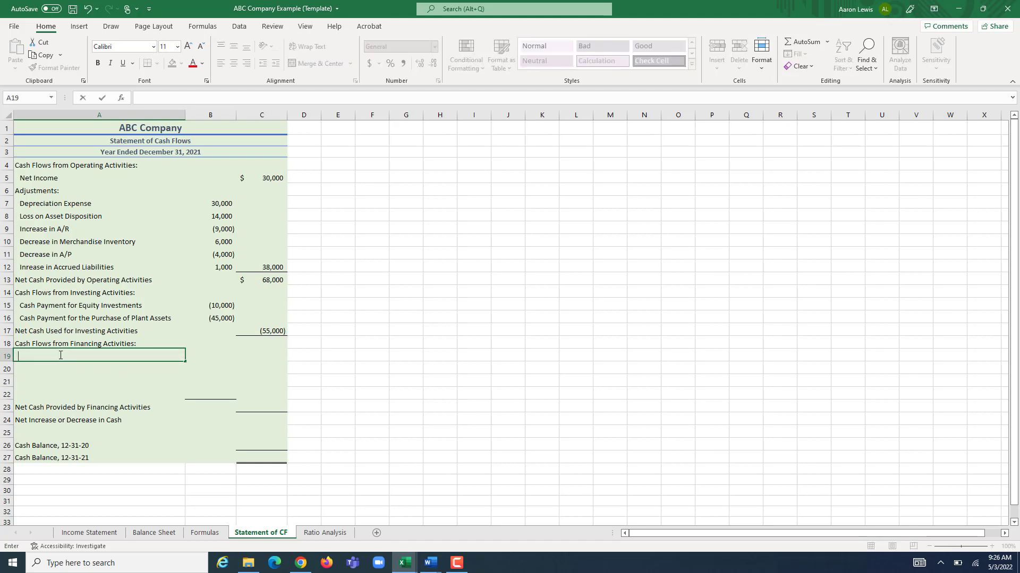
{"action": "type", "text": "ym"}
{"action": "key", "text": "BackSpace"}
{"action": "key", "text": "BackSpace"}
{"action": "key", "text": "BackSpace"}
{"action": "key", "text": "BackSpace"}
{"action": "type", "text": "Paye"}
{"action": "key", "text": "BackSpace"}
{"action": "type", "text": "ment of Dividends"}
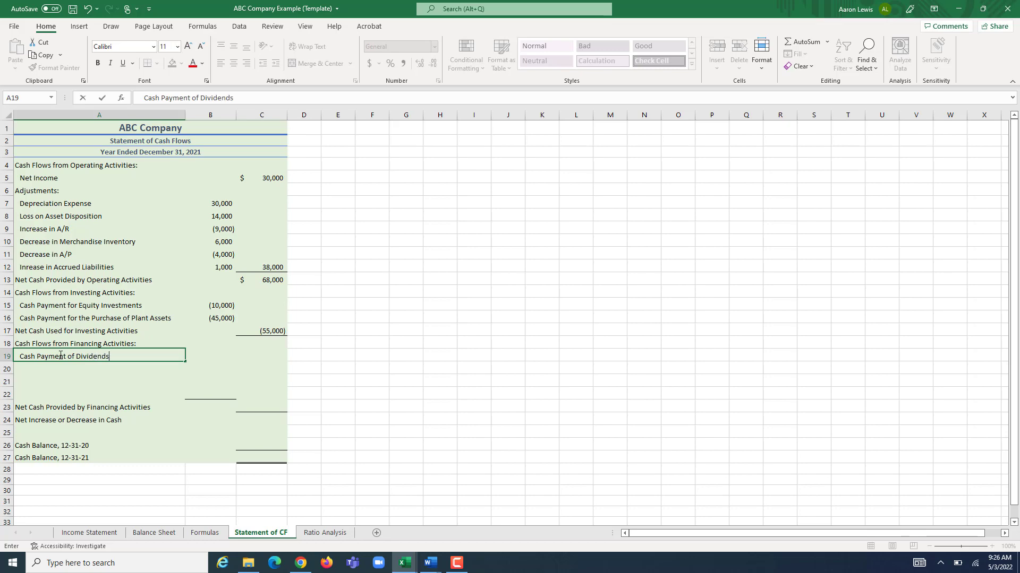
Link B19 to the Formulas sheet's B22 and negate it to show (21,000)
{"action": "left_click", "coordinate": [215, 353]}
{"action": "type", "text": "="}
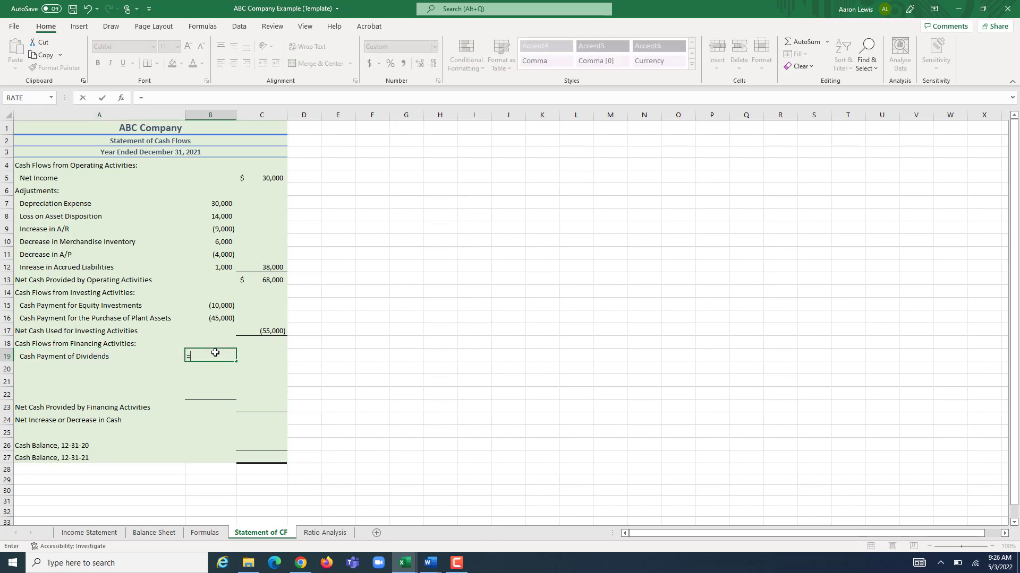
{"action": "left_click", "coordinate": [204, 533]}
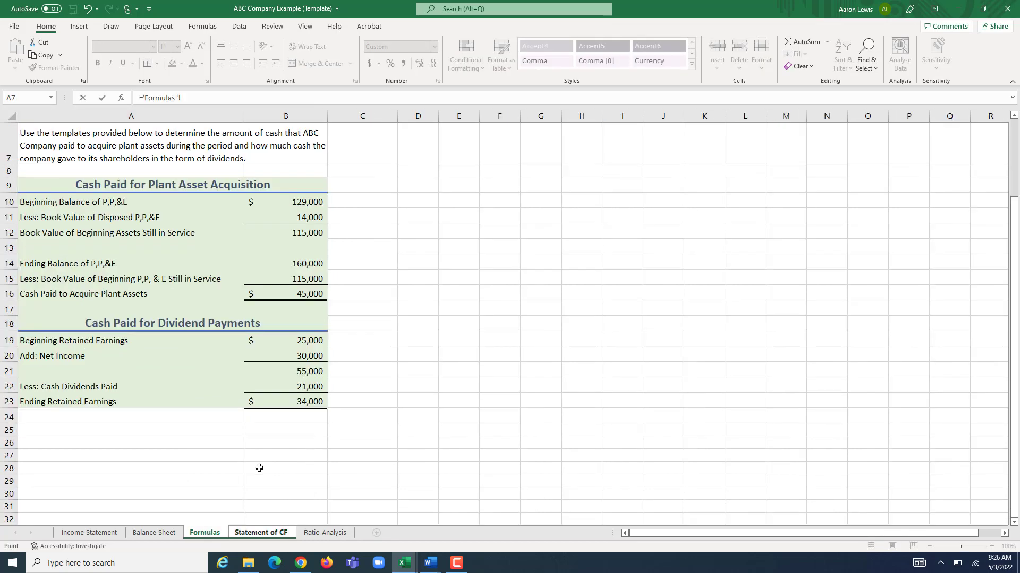
{"action": "left_click", "coordinate": [312, 388]}
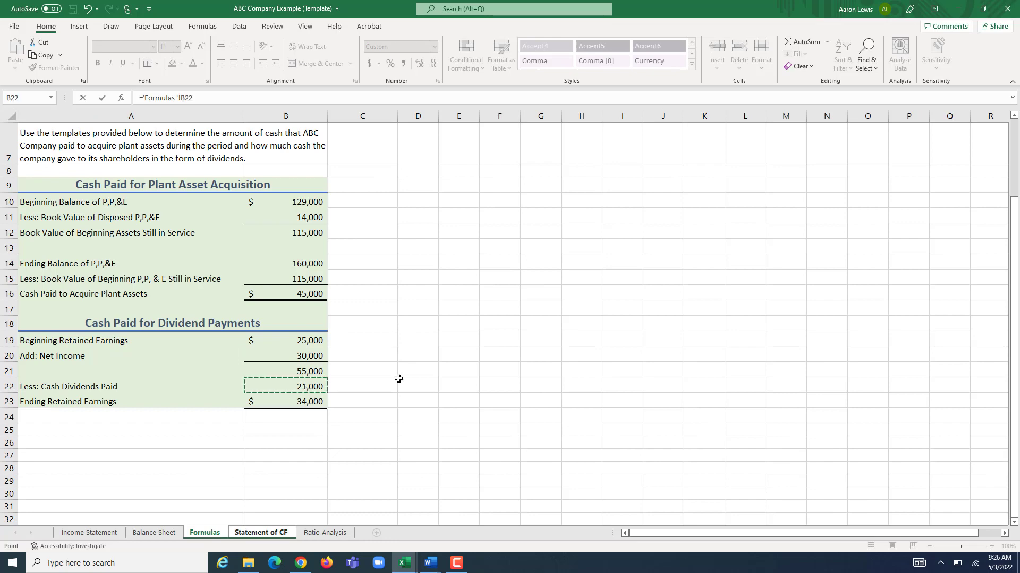
{"action": "key", "text": "Return"}
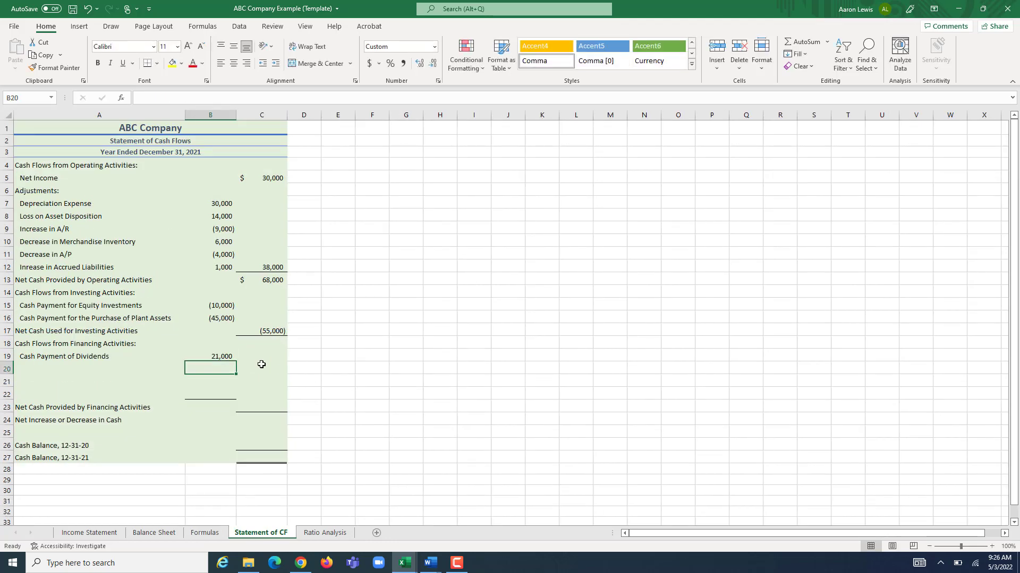
{"action": "left_click", "coordinate": [219, 355]}
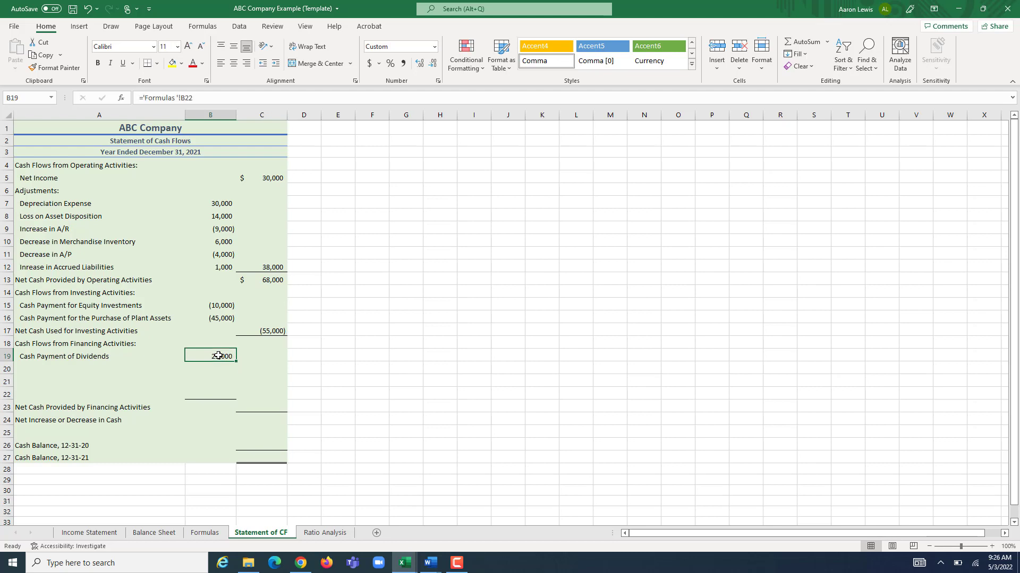
{"action": "left_click", "coordinate": [143, 99]}
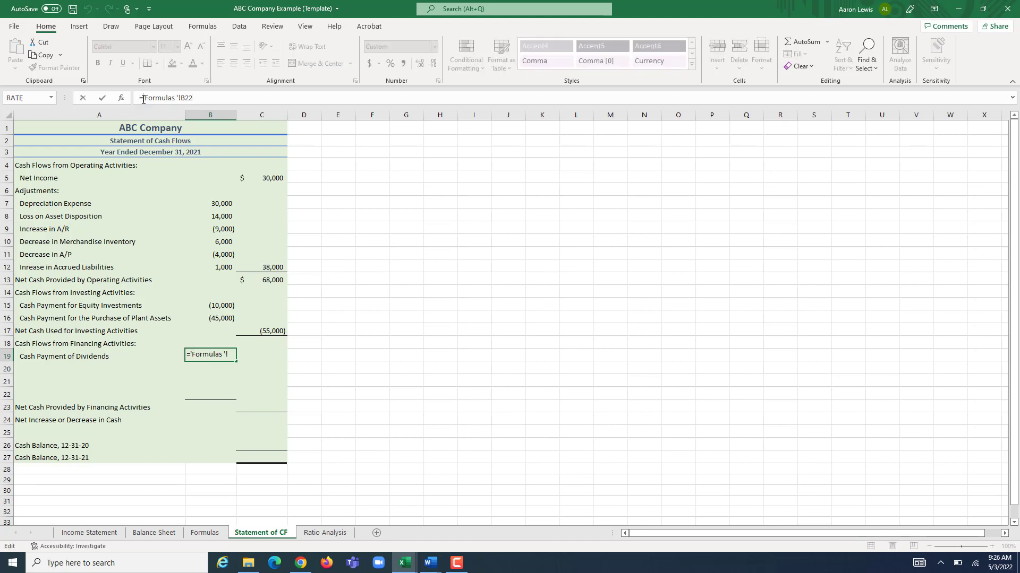
{"action": "type", "text": "-"}
{"action": "key", "text": "Return"}
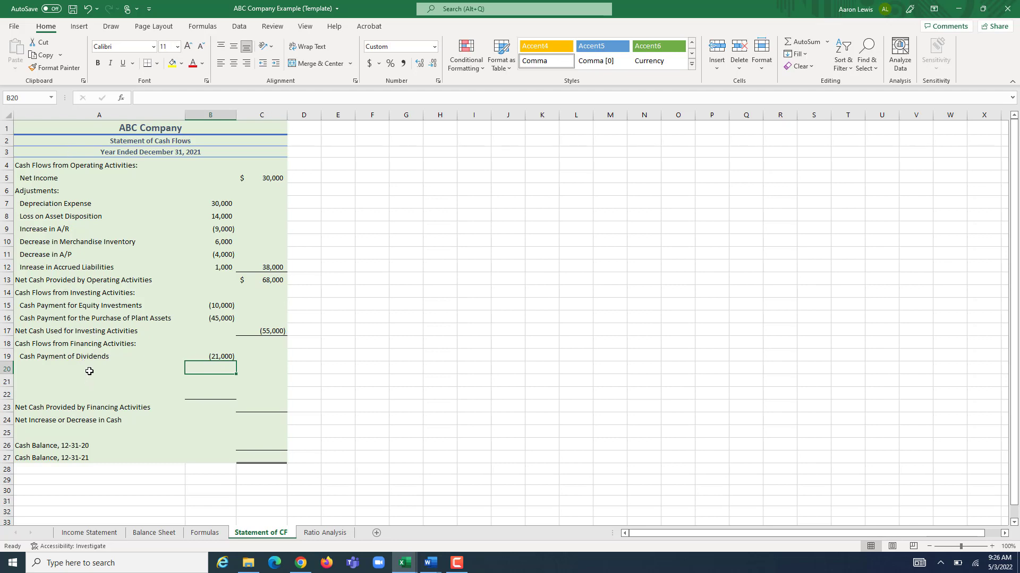
Review the Balance Sheet and Formulas sheet figures, then go back to Statement of CF
{"action": "left_click", "coordinate": [154, 533]}
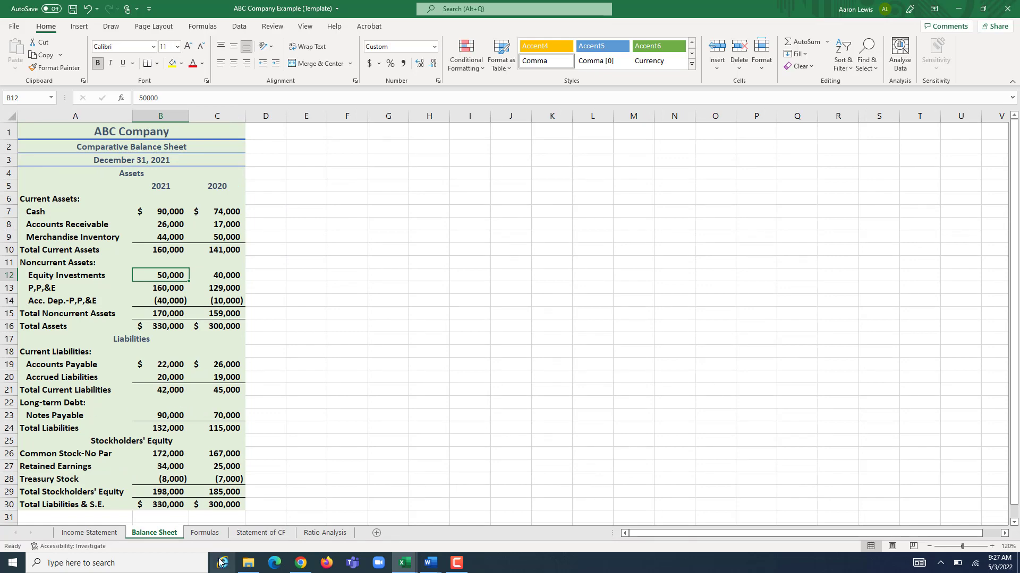
{"action": "left_click", "coordinate": [204, 533]}
{"action": "scroll", "coordinate": [358, 338], "scroll_direction": "up", "scroll_amount": 2}
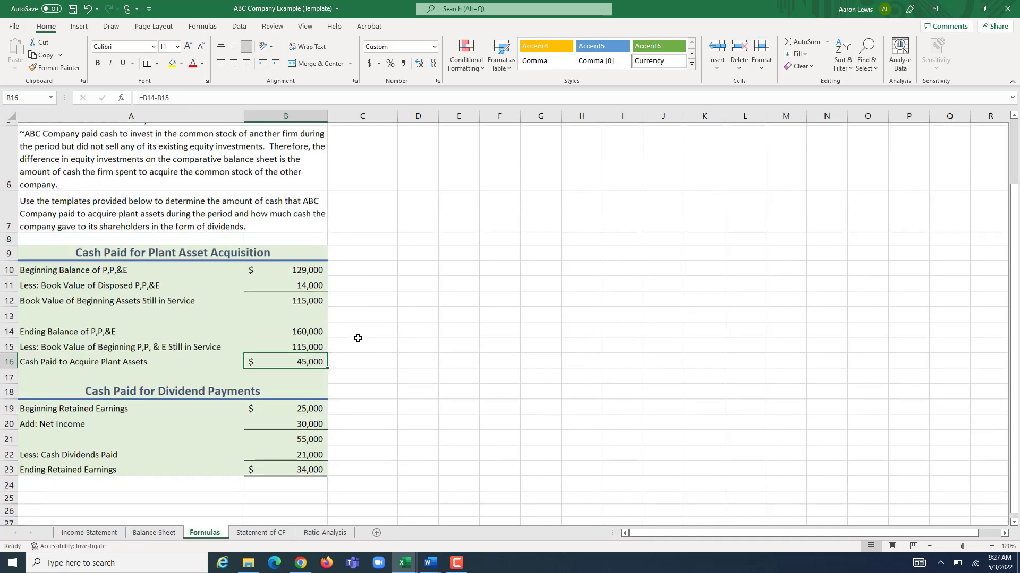
{"action": "left_click", "coordinate": [201, 241]}
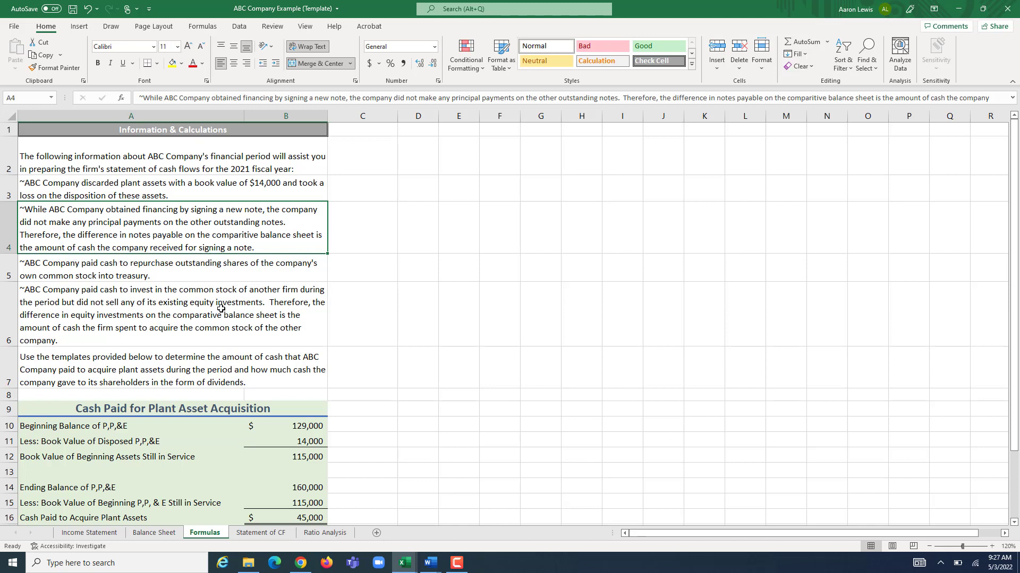
{"action": "left_click", "coordinate": [154, 533]}
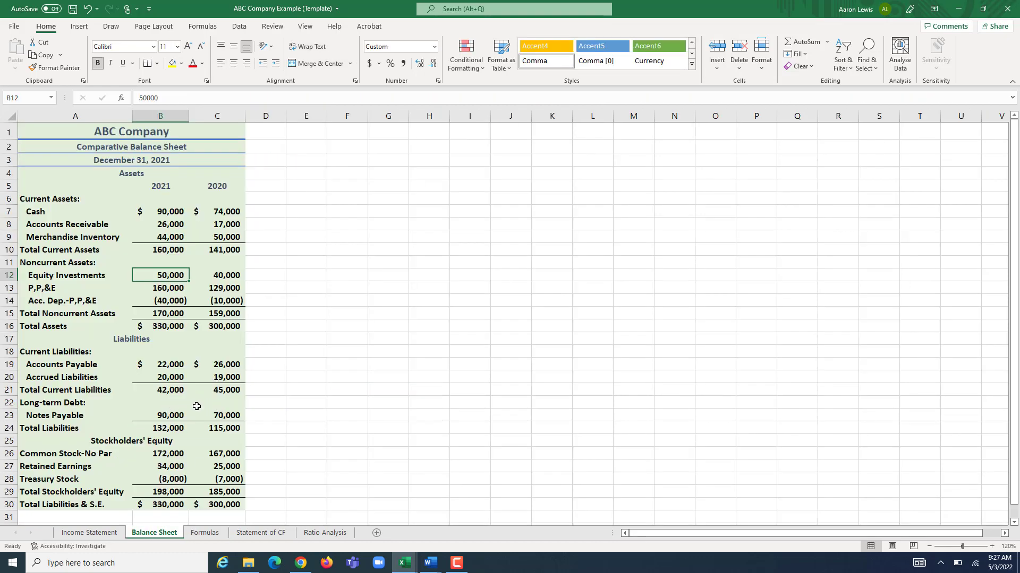
{"action": "left_click", "coordinate": [260, 533]}
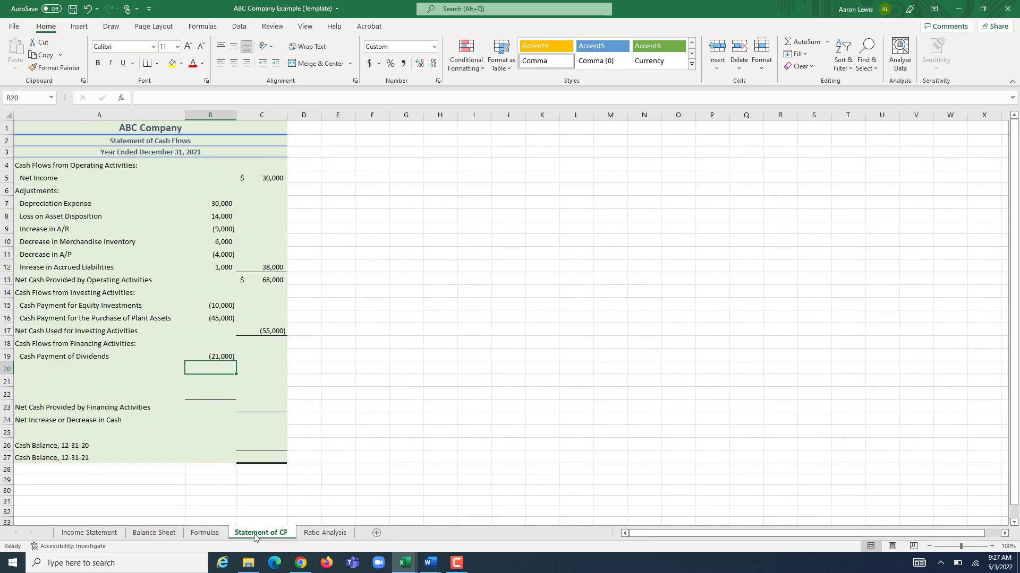
Label A20 'Cash Receipt for Signing Notes Payable' and enter ='Balance Sheet'!B23-'Balance Sheet'!C23 in B20
{"action": "left_click", "coordinate": [54, 370]}
{"action": "type", "text": "Cash "}
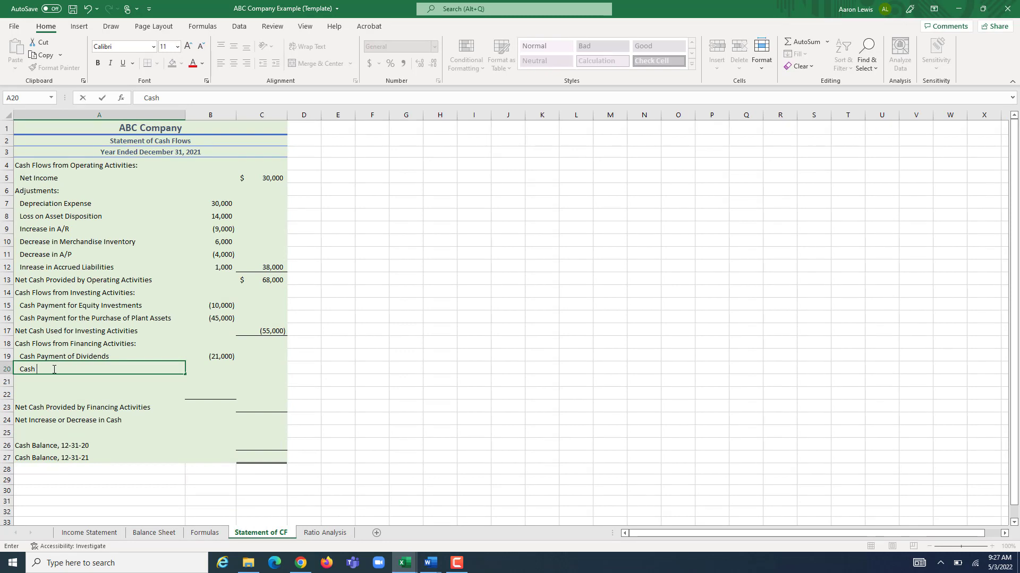
{"action": "type", "text": "Receipt for Signing Not"}
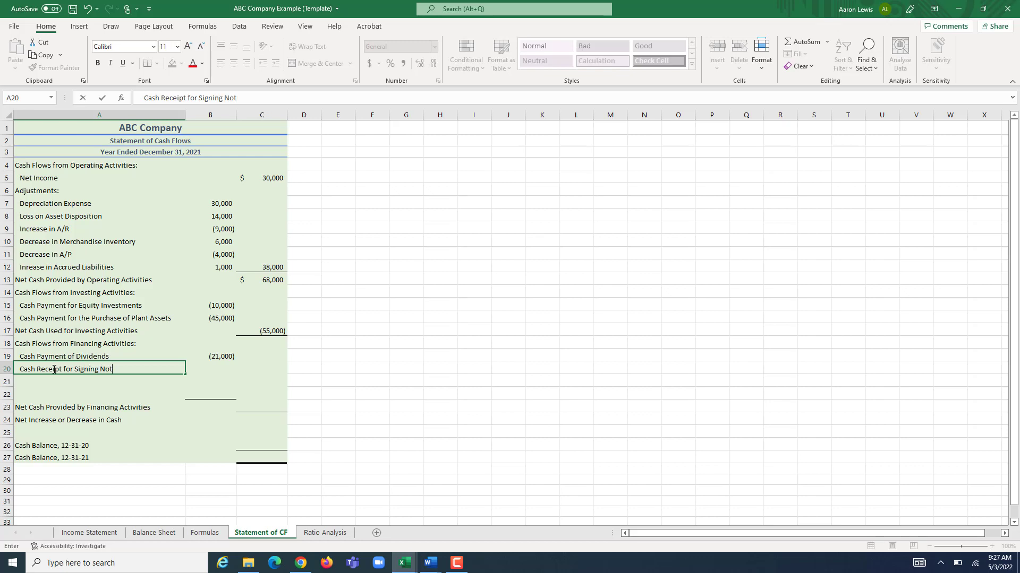
{"action": "type", "text": "es Payable"}
{"action": "left_click", "coordinate": [219, 364]}
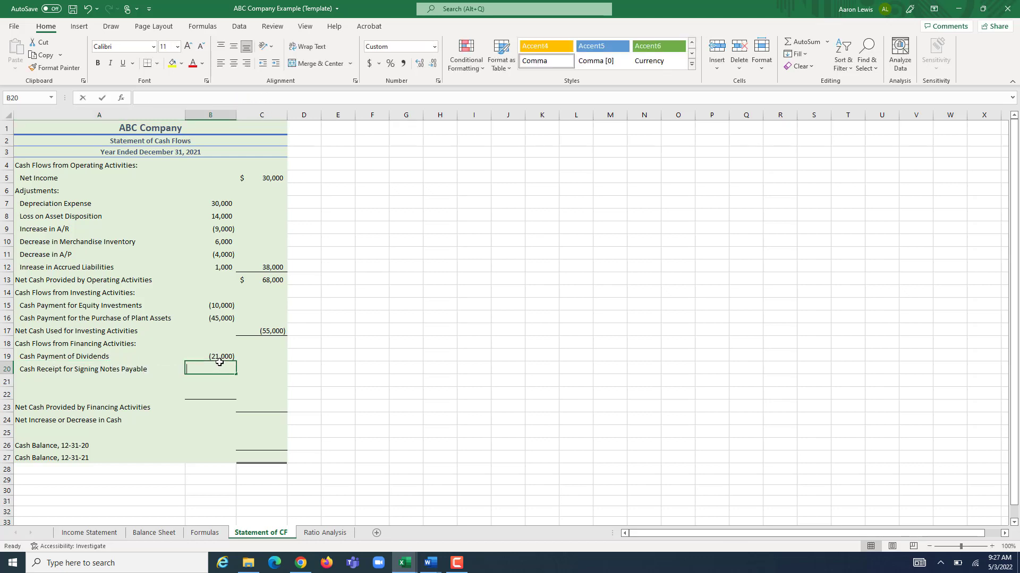
{"action": "type", "text": "="}
{"action": "left_click", "coordinate": [154, 533]}
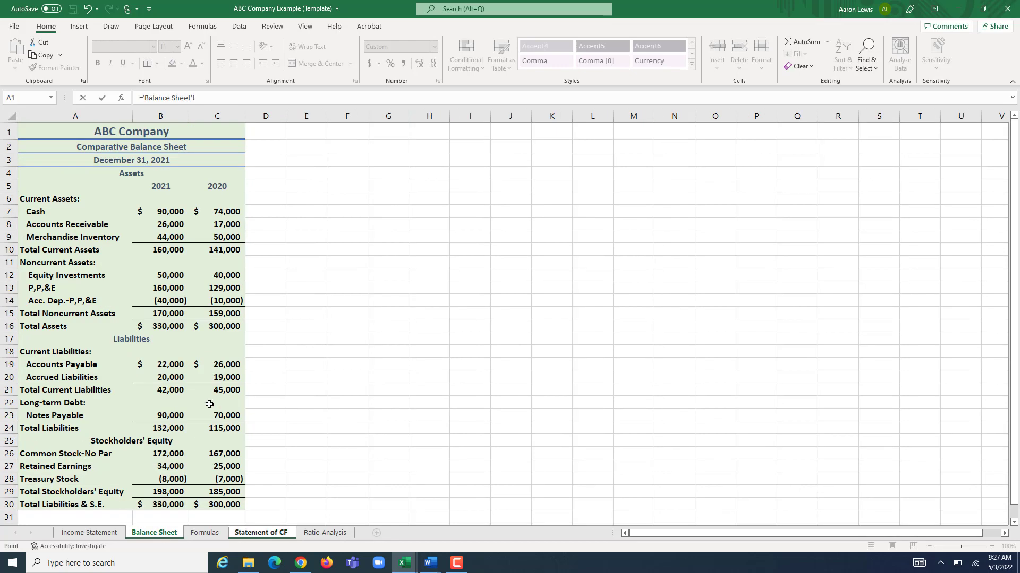
{"action": "left_click", "coordinate": [168, 413]}
{"action": "type", "text": "-"}
{"action": "left_click", "coordinate": [216, 415]}
{"action": "key", "text": "Return"}
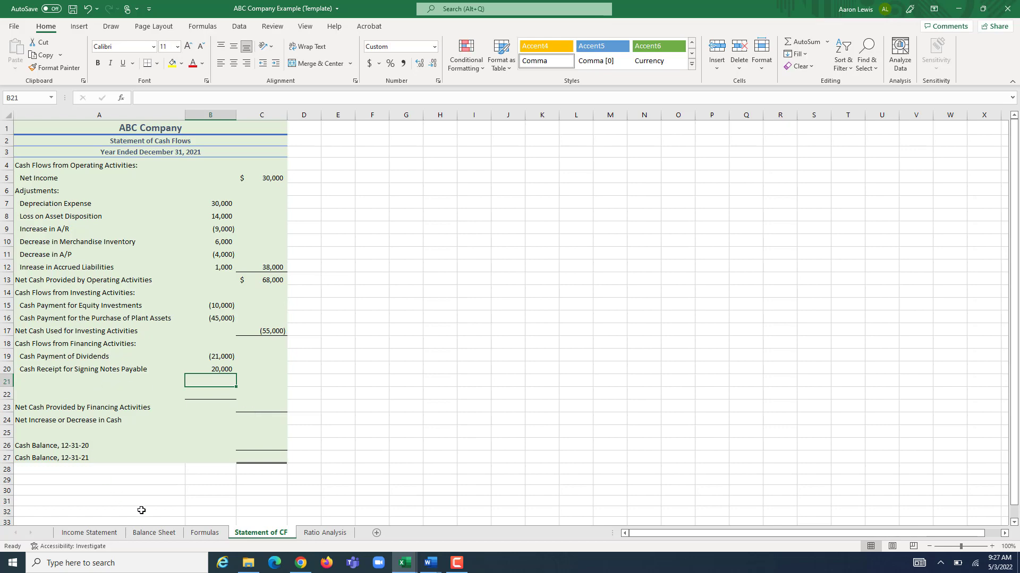
Check the Balance Sheet's 2020 and 2021 common stock values, then return to Statement of CF
{"action": "left_click", "coordinate": [149, 533]}
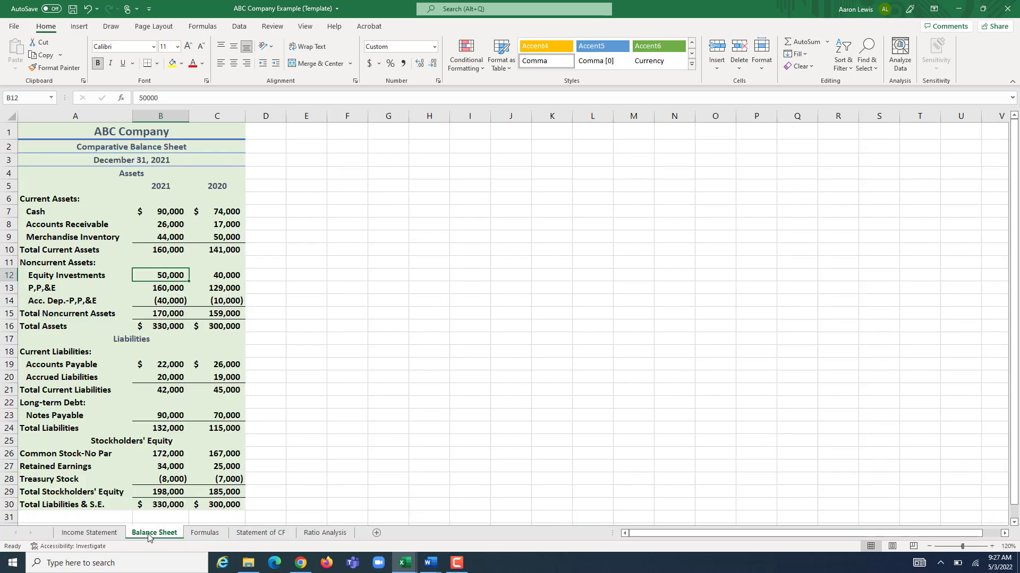
{"action": "left_click", "coordinate": [230, 453]}
{"action": "left_click", "coordinate": [166, 452]}
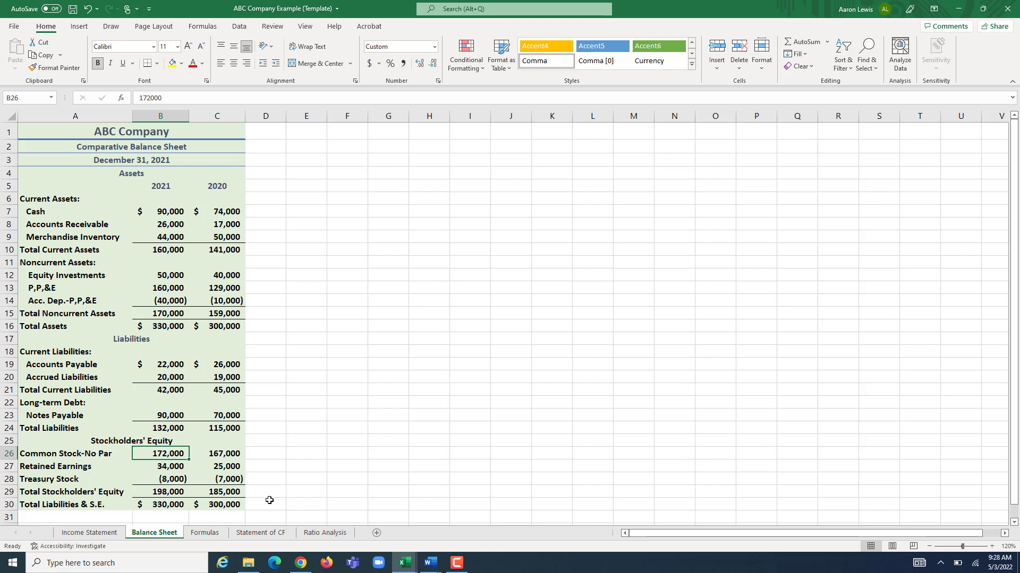
{"action": "left_click", "coordinate": [258, 533]}
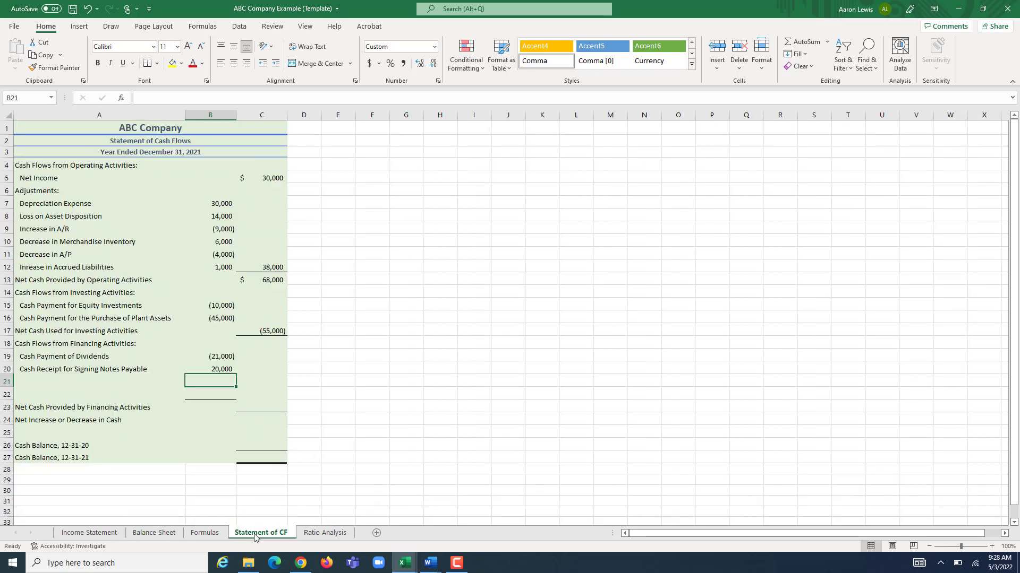
Label A21 'Cash Receipt for Common Stock Issuance' with ='Balance Sheet'!B26-'Balance Sheet'!C26 in B21, then view treasury stock
{"action": "left_click", "coordinate": [44, 387]}
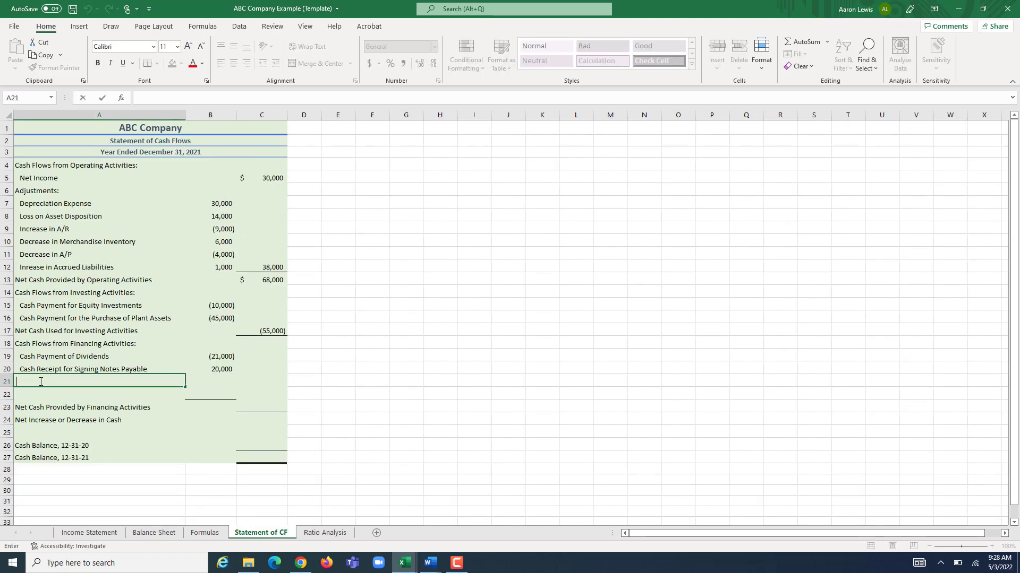
{"action": "type", "text": "Cash Receipt "}
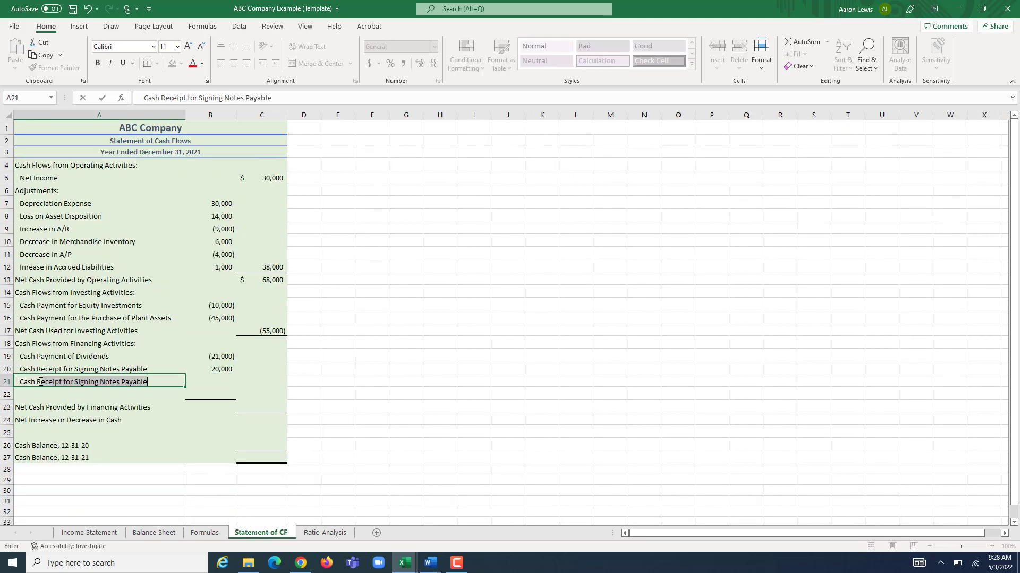
{"action": "type", "text": "for "}
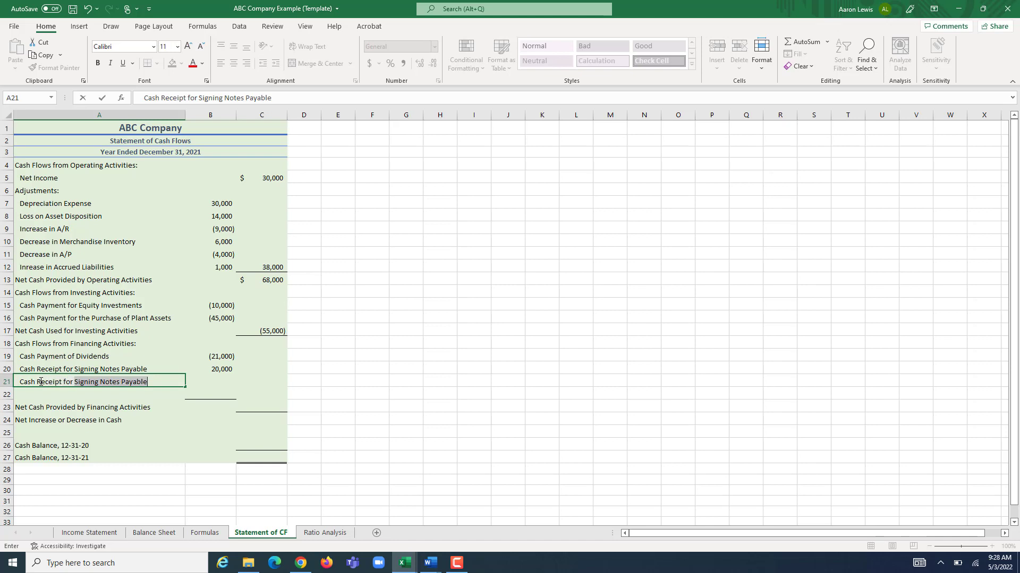
{"action": "type", "text": "Common Stock "}
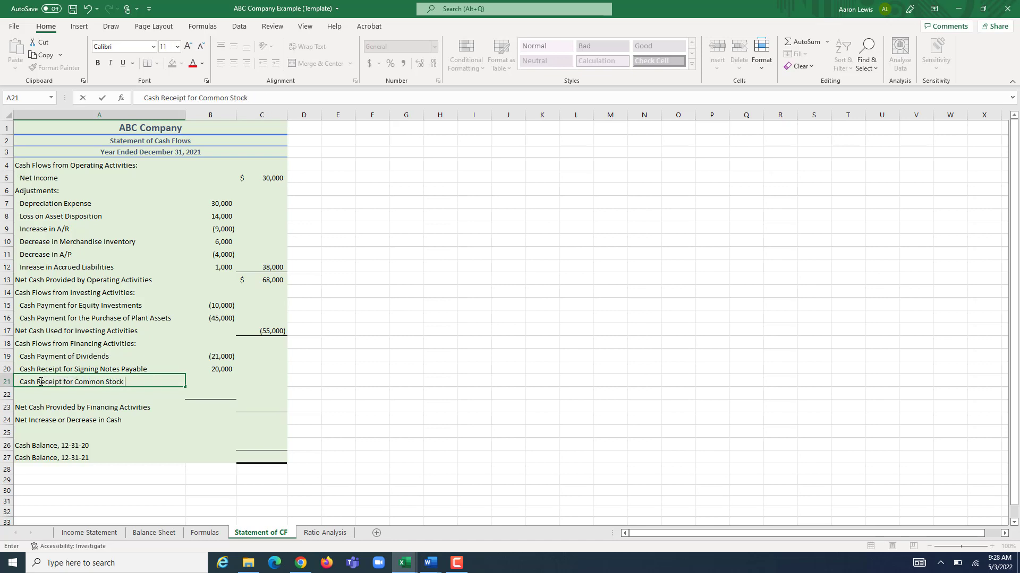
{"action": "type", "text": "Issuance"}
{"action": "left_click", "coordinate": [214, 382]}
{"action": "type", "text": "="}
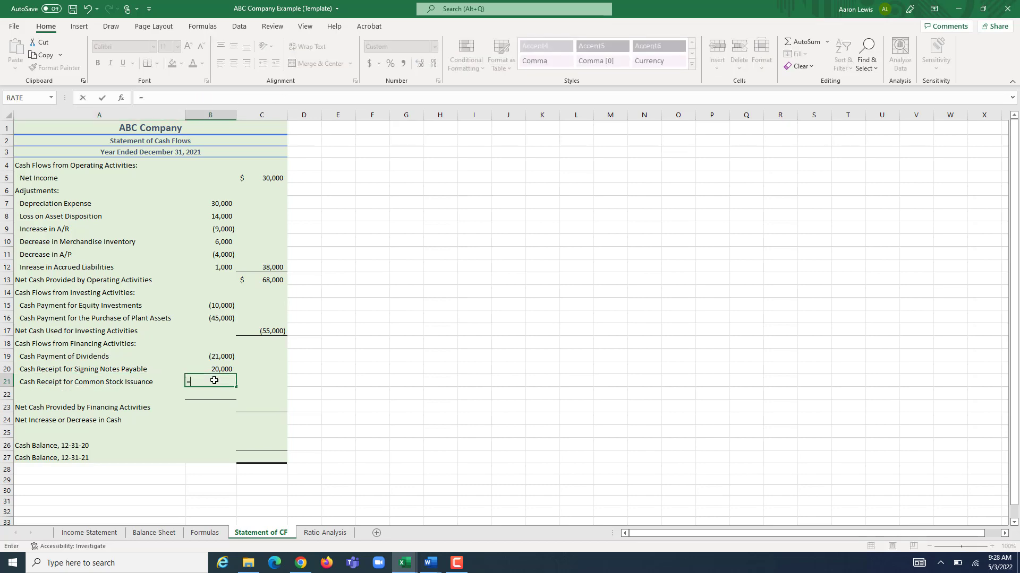
{"action": "left_click", "coordinate": [154, 533]}
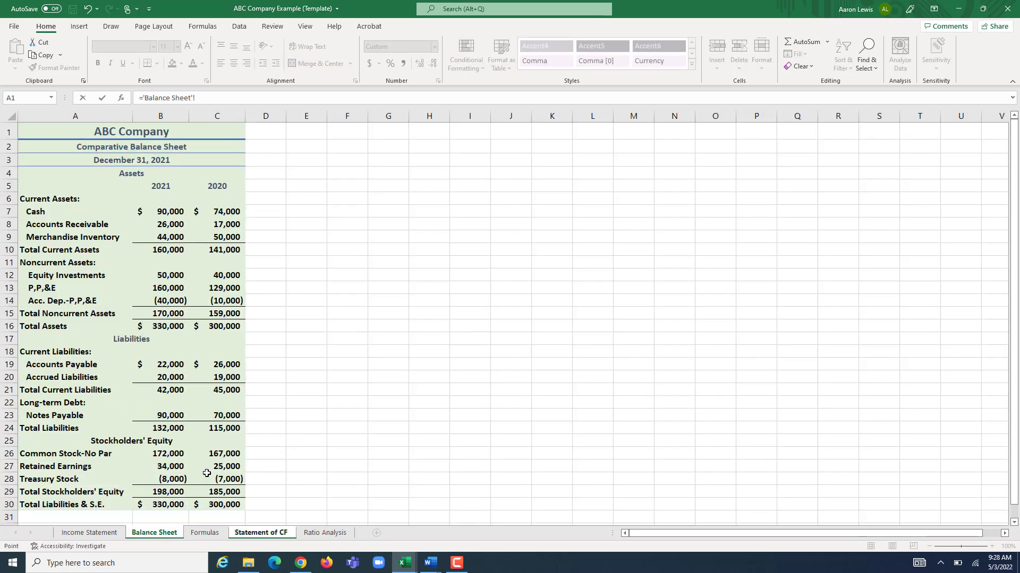
{"action": "left_click", "coordinate": [158, 453]}
{"action": "type", "text": "-"}
{"action": "left_click", "coordinate": [204, 453]}
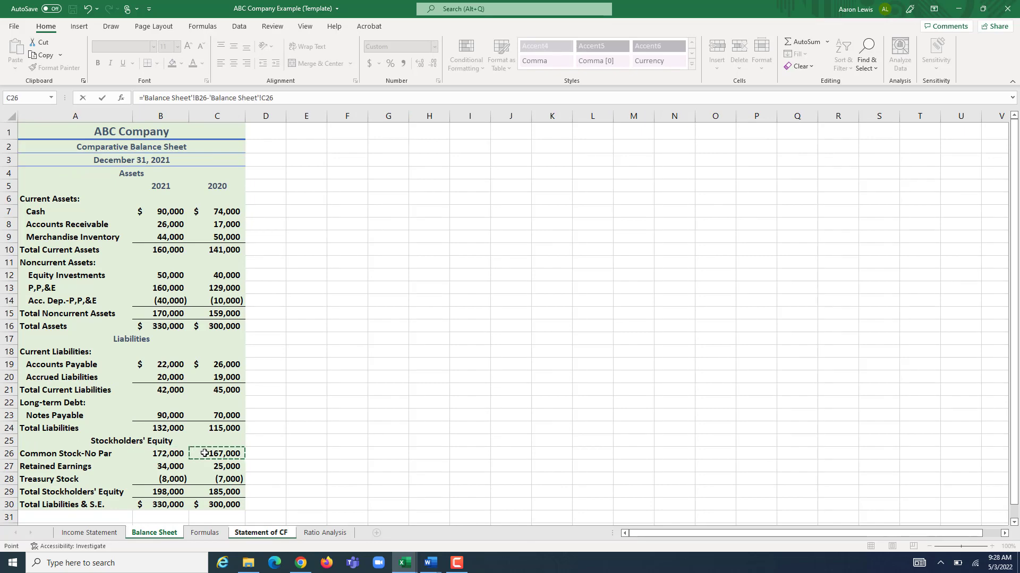
{"action": "key", "text": "Return"}
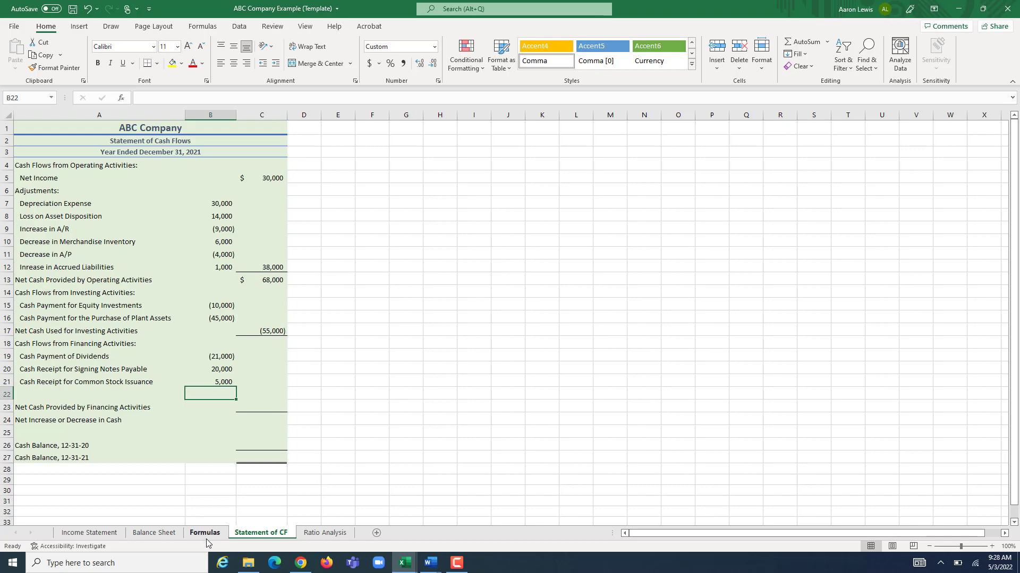
{"action": "left_click", "coordinate": [163, 536]}
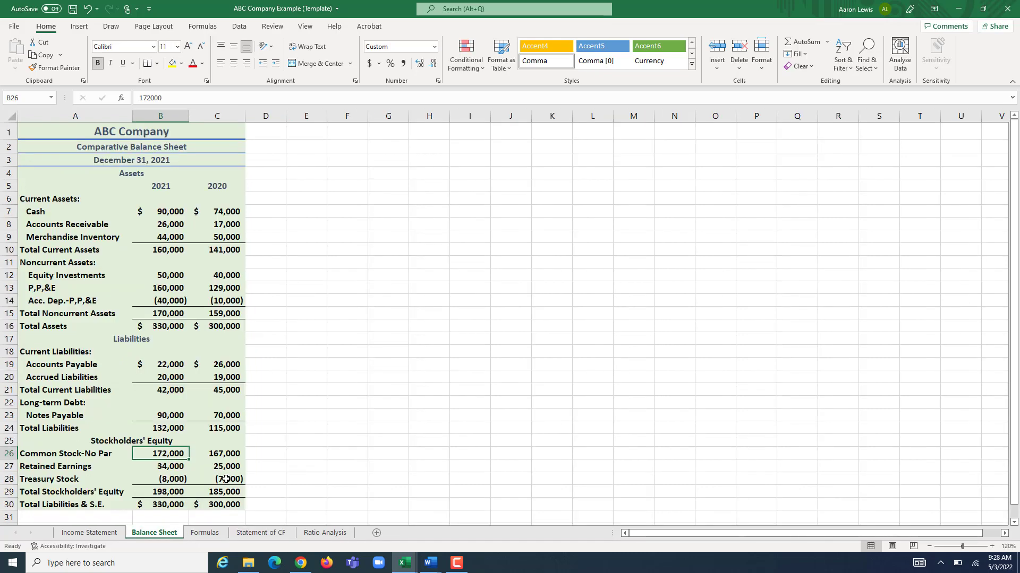
{"action": "left_click", "coordinate": [225, 479]}
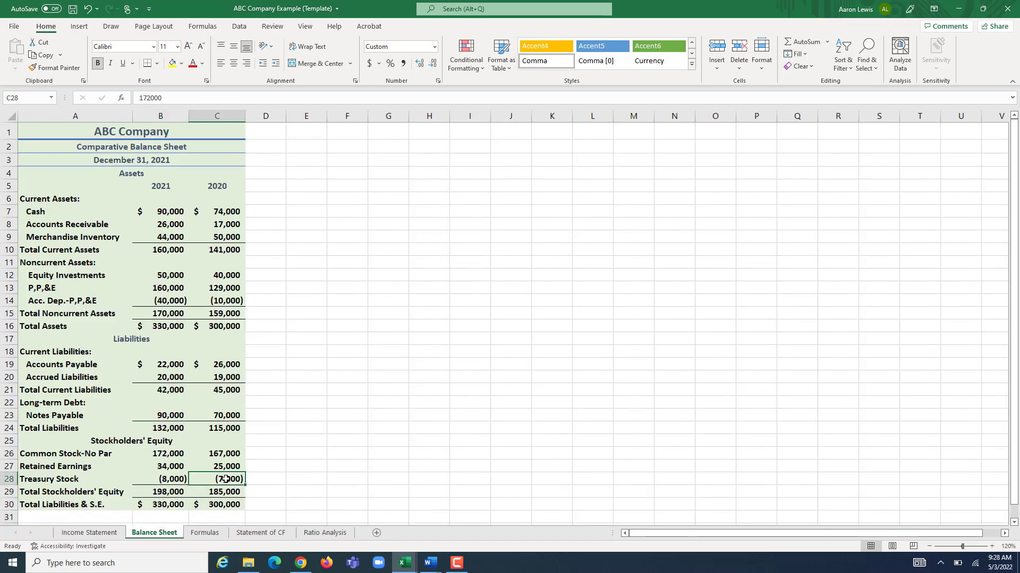
Compare the 2021 and 2020 treasury stock values in B28 and C28 on the Balance Sheet
{"action": "left_click", "coordinate": [170, 480]}
{"action": "left_click", "coordinate": [226, 480]}
{"action": "left_click", "coordinate": [183, 478]}
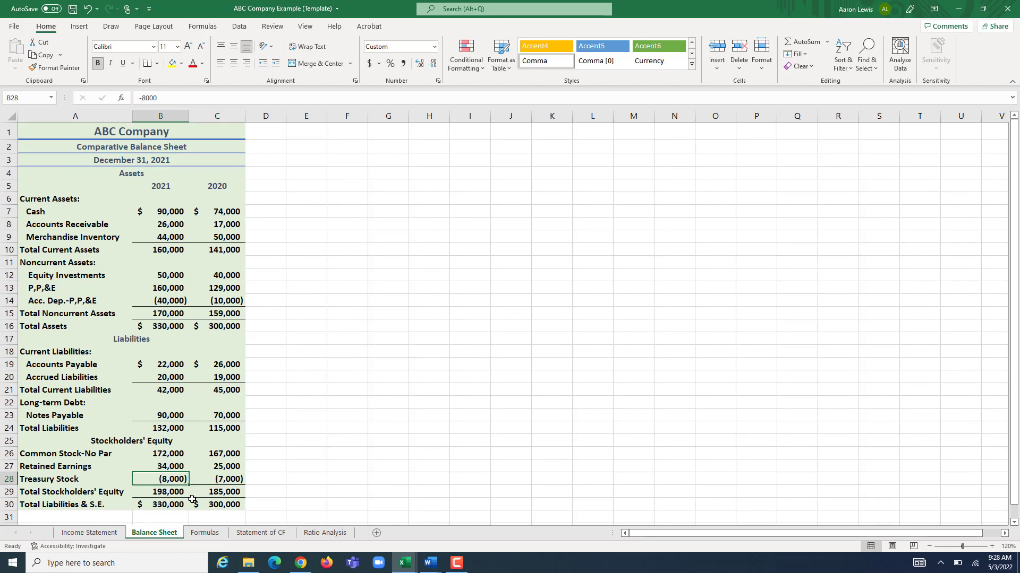
Read the treasury stock repurchase note on the Formulas sheet, then go back to Statement of CF cell A22
{"action": "left_click", "coordinate": [206, 533]}
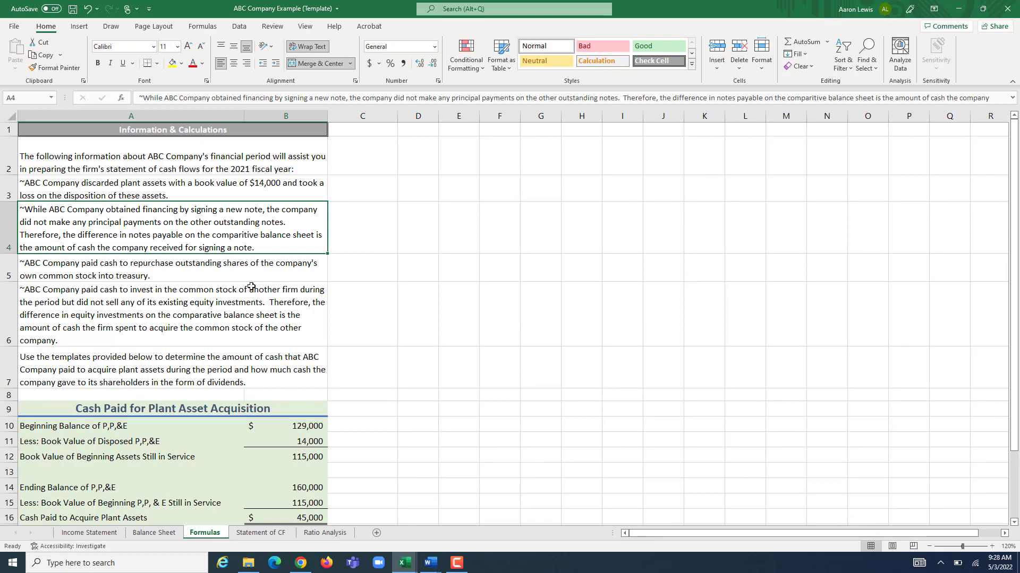
{"action": "left_click", "coordinate": [213, 268]}
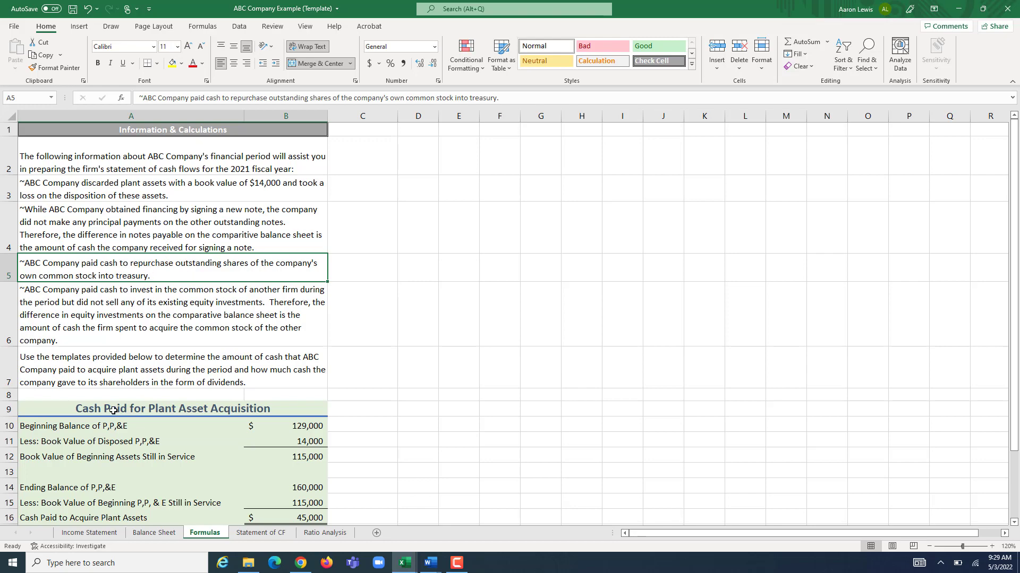
{"action": "left_click", "coordinate": [252, 533]}
{"action": "left_click", "coordinate": [48, 396]}
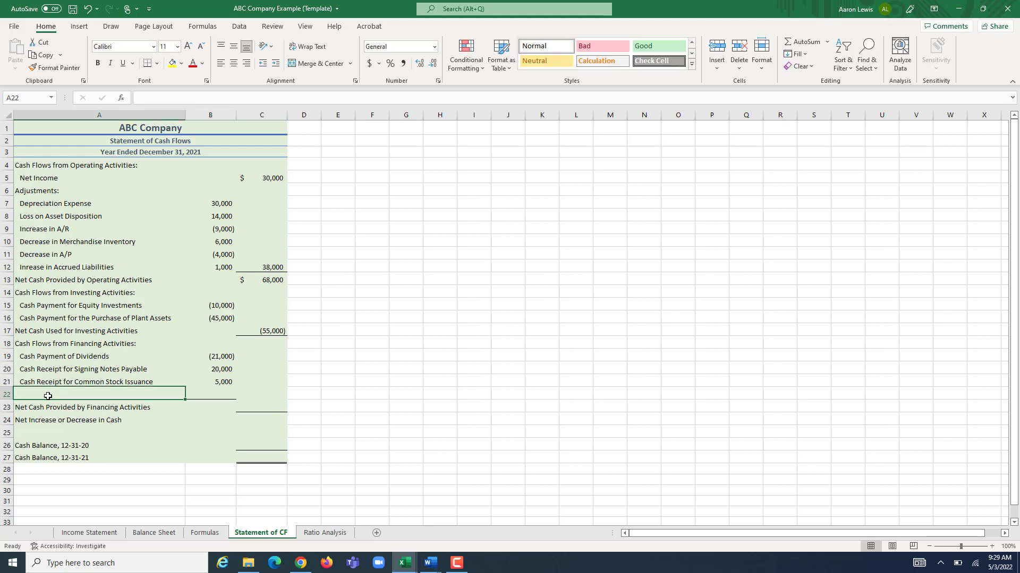
Add 'Cash Payment for Purchase of Treasury Stock' in A22 with B22 ='Balance Sheet'!B28-C28, showing (1,000)
{"action": "double_click", "coordinate": [48, 396]}
{"action": "type", "text": "C"}
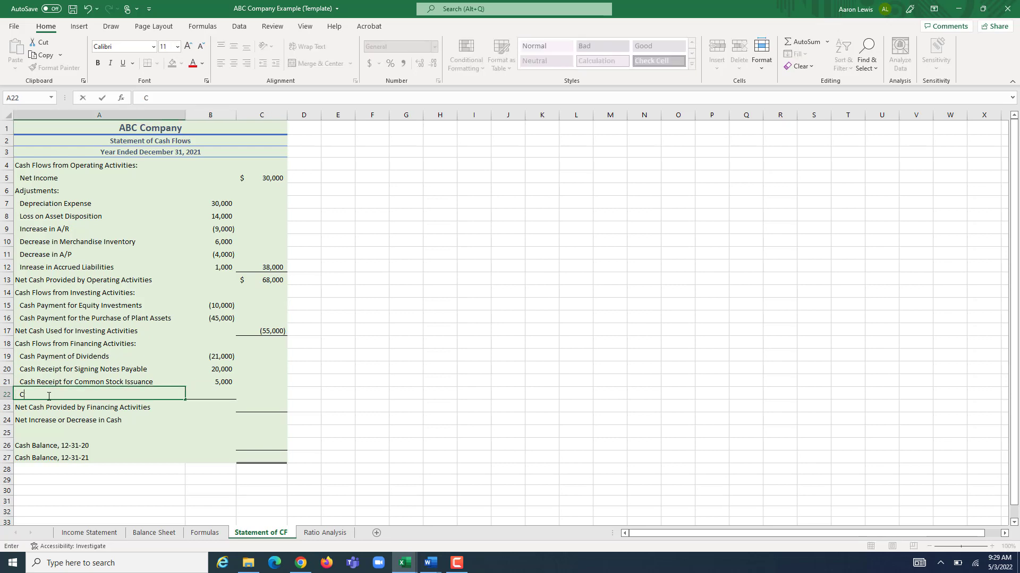
{"action": "type", "text": "ash Payment for Purc"}
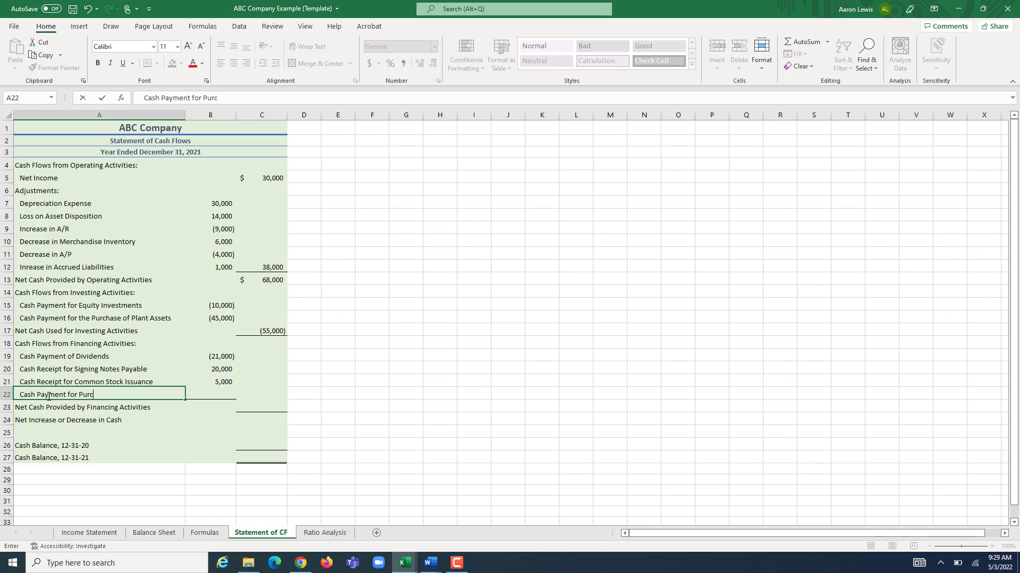
{"action": "type", "text": "hase of Treasury Stock"}
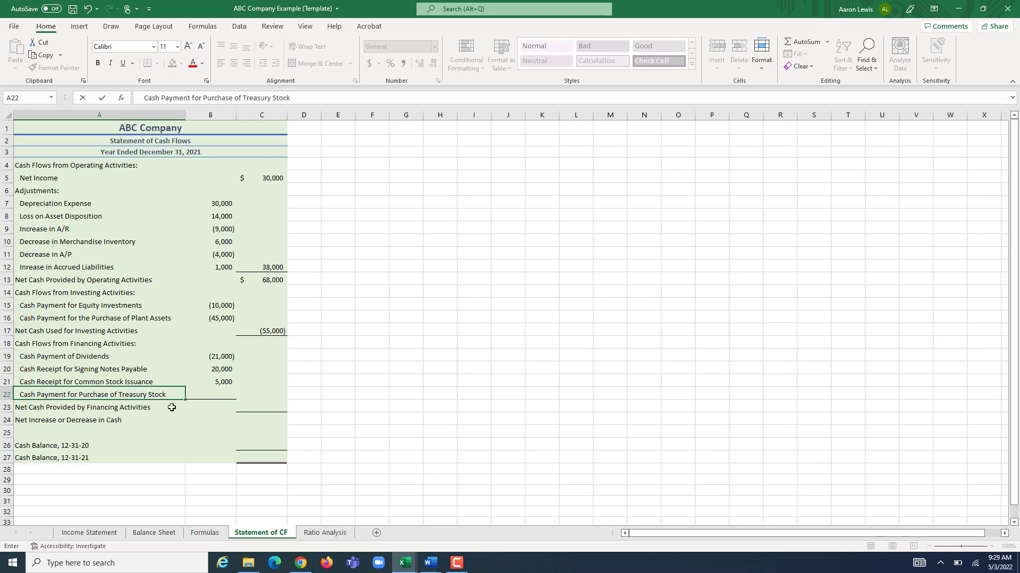
{"action": "left_click", "coordinate": [218, 393]}
{"action": "type", "text": "="}
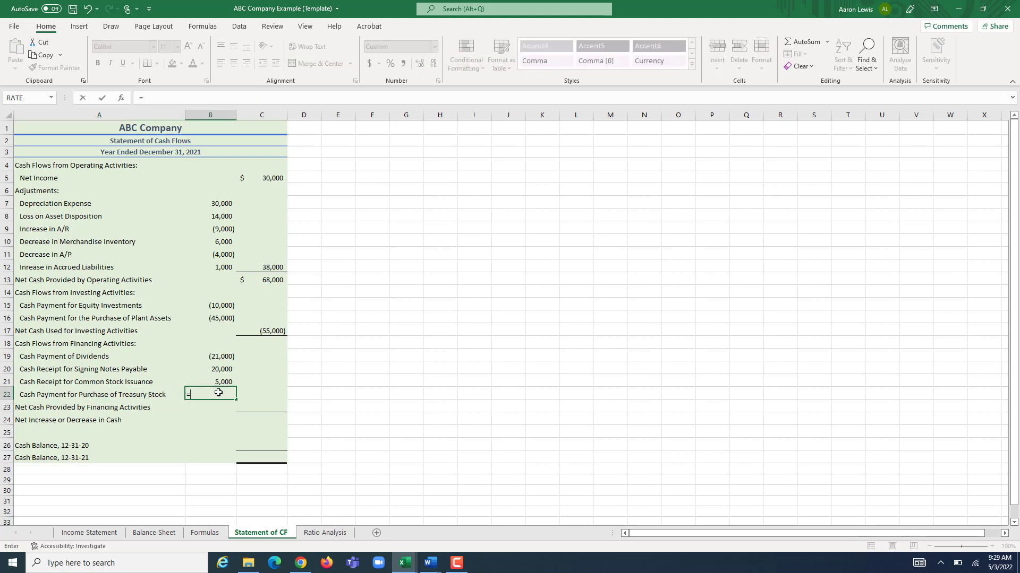
{"action": "left_click", "coordinate": [160, 534]}
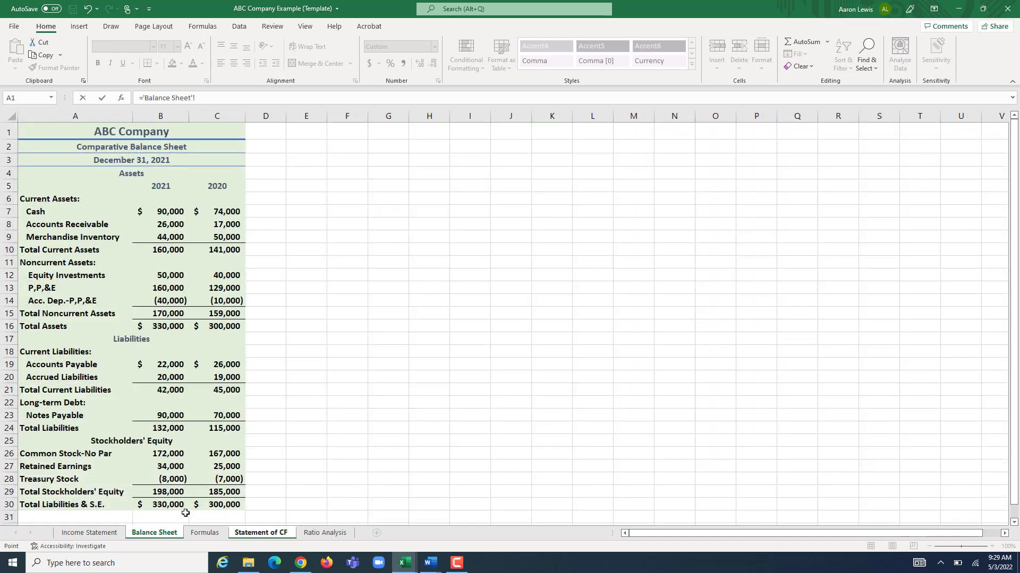
{"action": "left_click", "coordinate": [171, 479]}
{"action": "type", "text": "-"}
{"action": "left_click", "coordinate": [228, 482]}
{"action": "key", "text": "Return"}
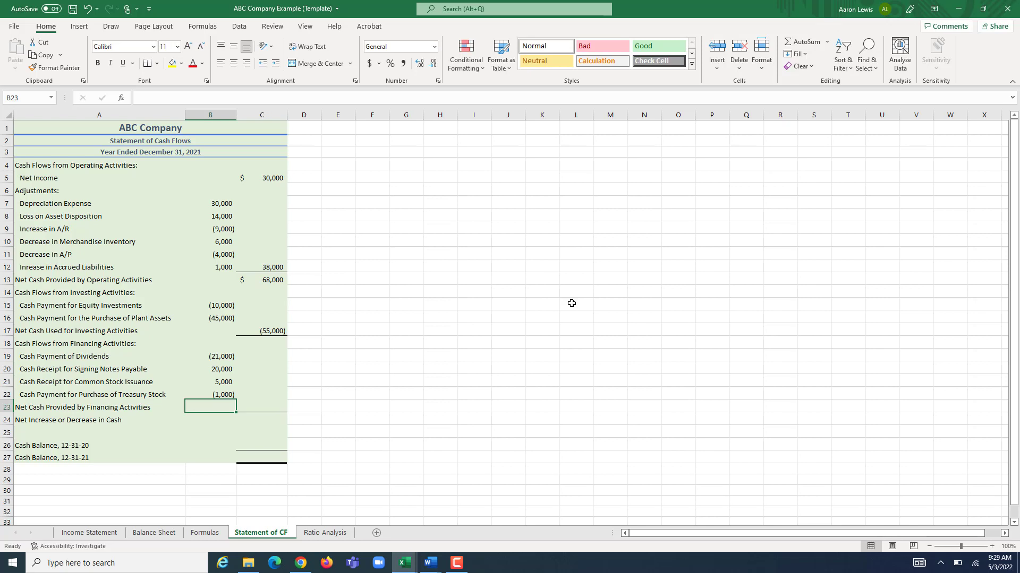
{"action": "left_click", "coordinate": [214, 393]}
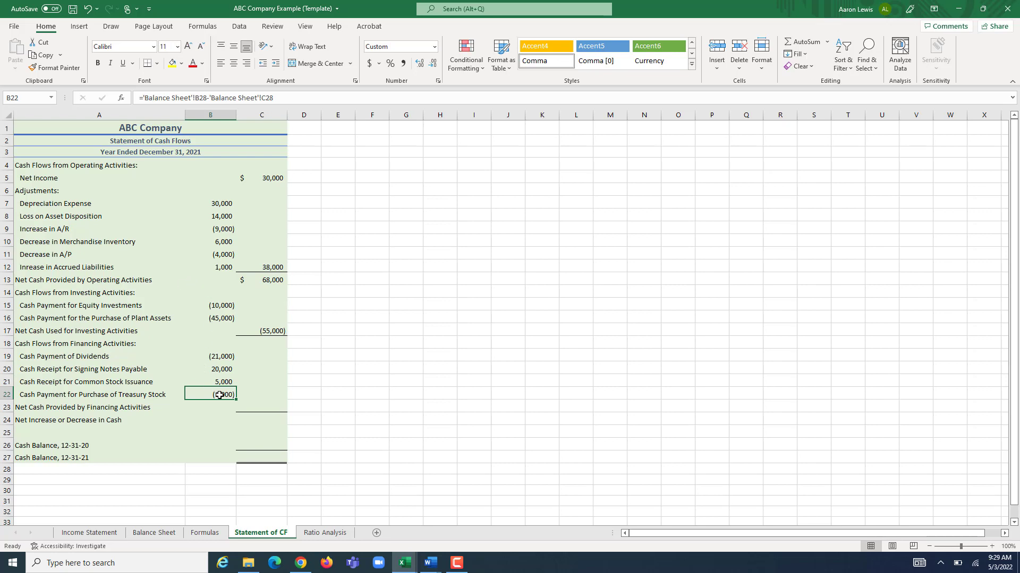
{"action": "left_click", "coordinate": [133, 373]}
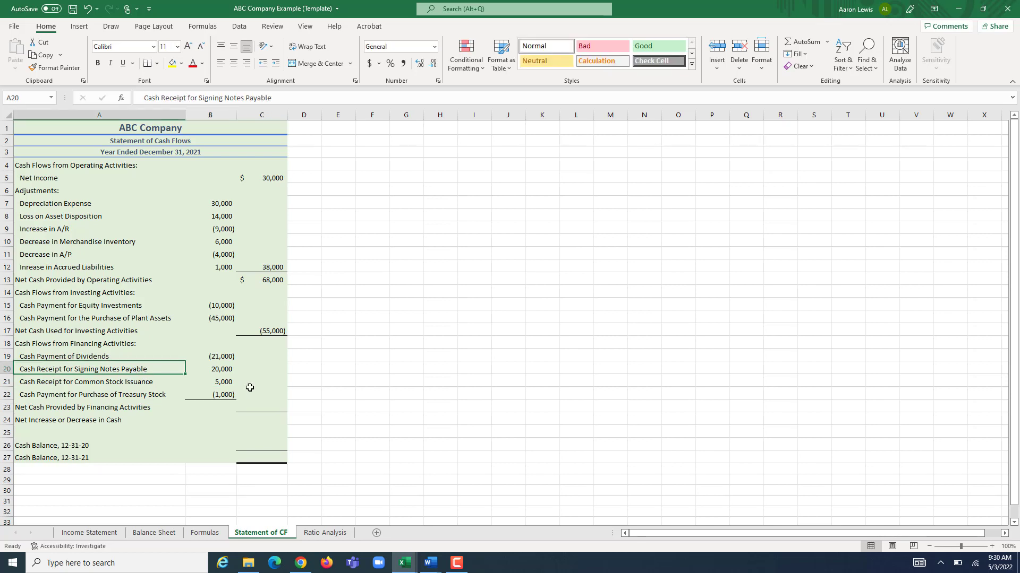
{"action": "left_click", "coordinate": [230, 370]}
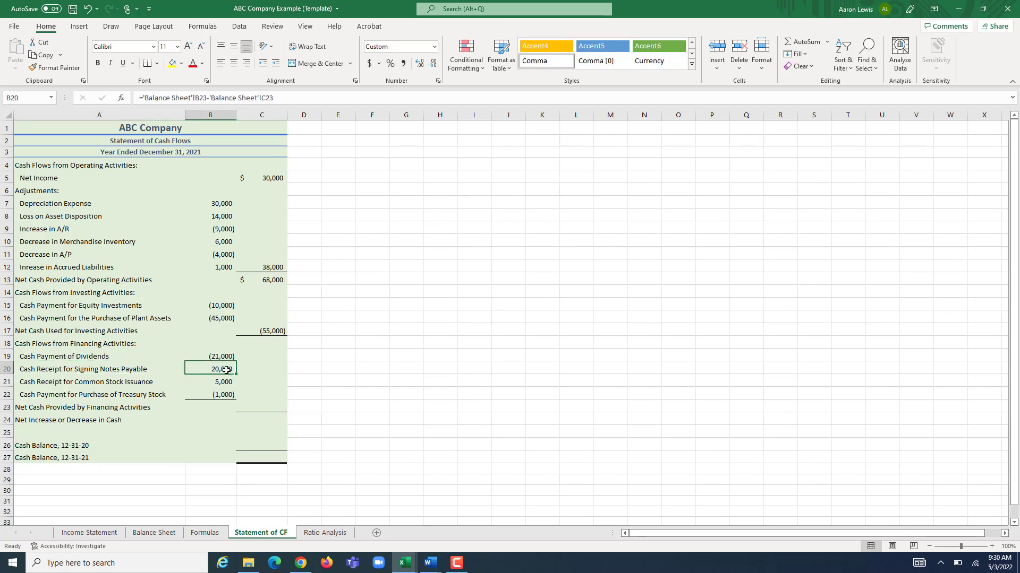
{"action": "left_click", "coordinate": [146, 382]}
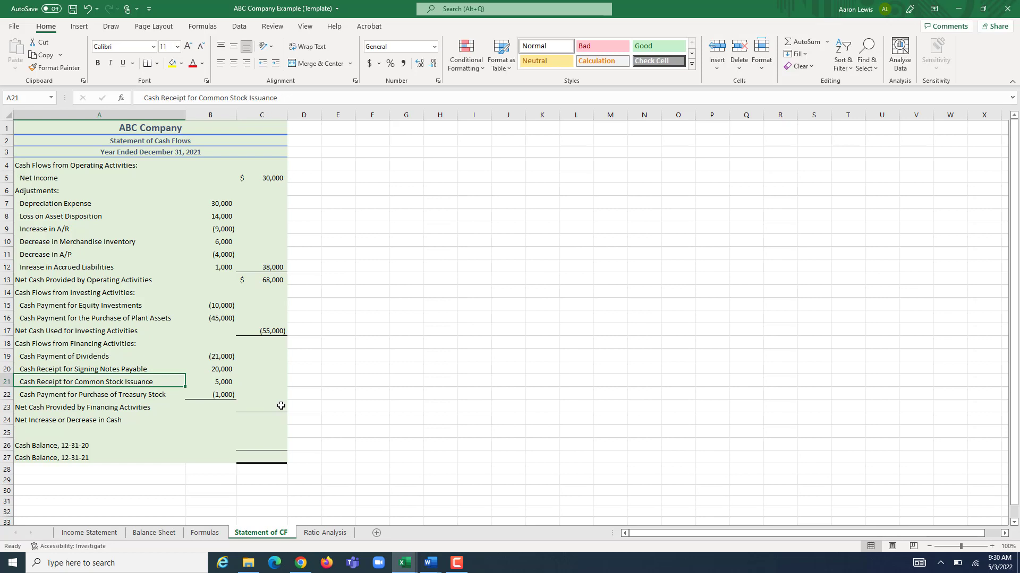
{"action": "left_click", "coordinate": [219, 382]}
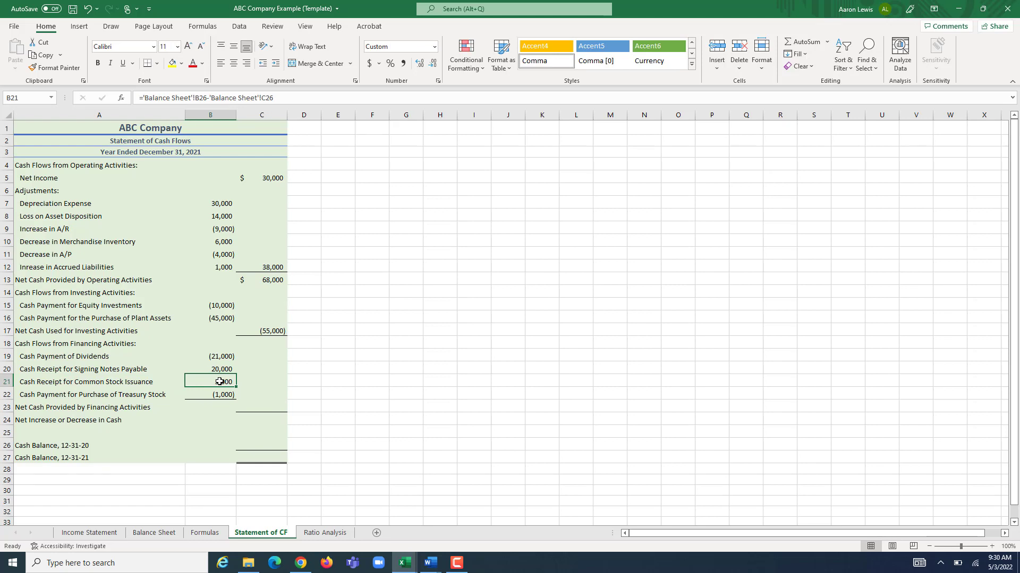
{"action": "left_click", "coordinate": [268, 408]}
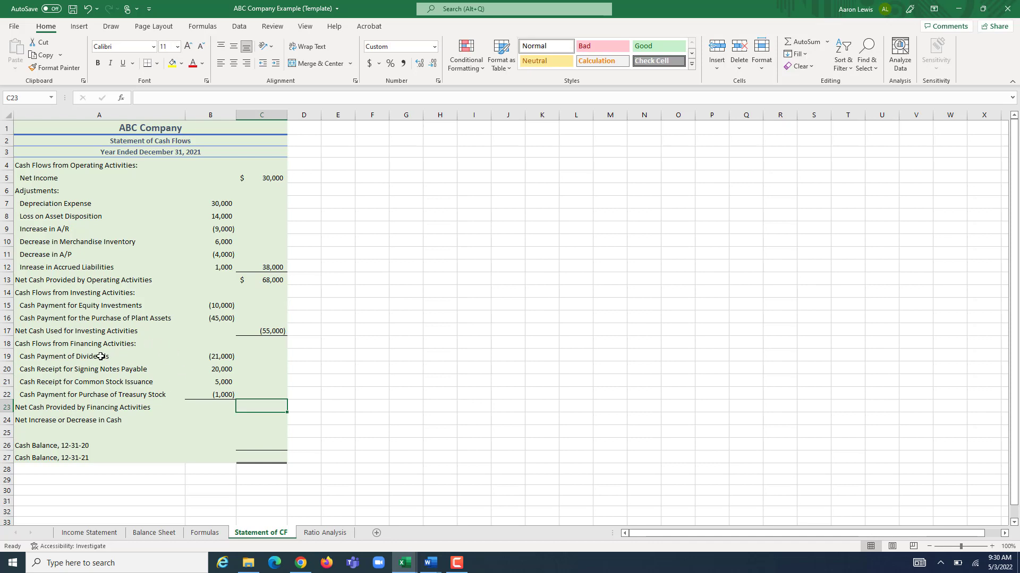
Enter =SUM(B19:B22) in C23 so financing activities total 3,000
{"action": "type", "text": "=sum("}
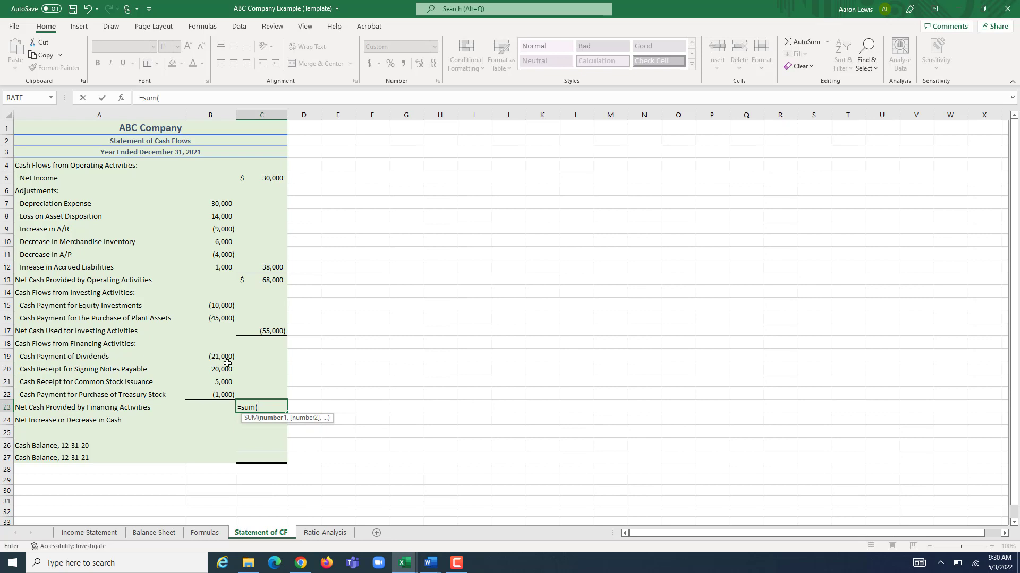
{"action": "left_click_drag", "start_coordinate": [222, 355], "coordinate": [226, 391]}
{"action": "type", "text": ")"}
{"action": "key", "text": "Return"}
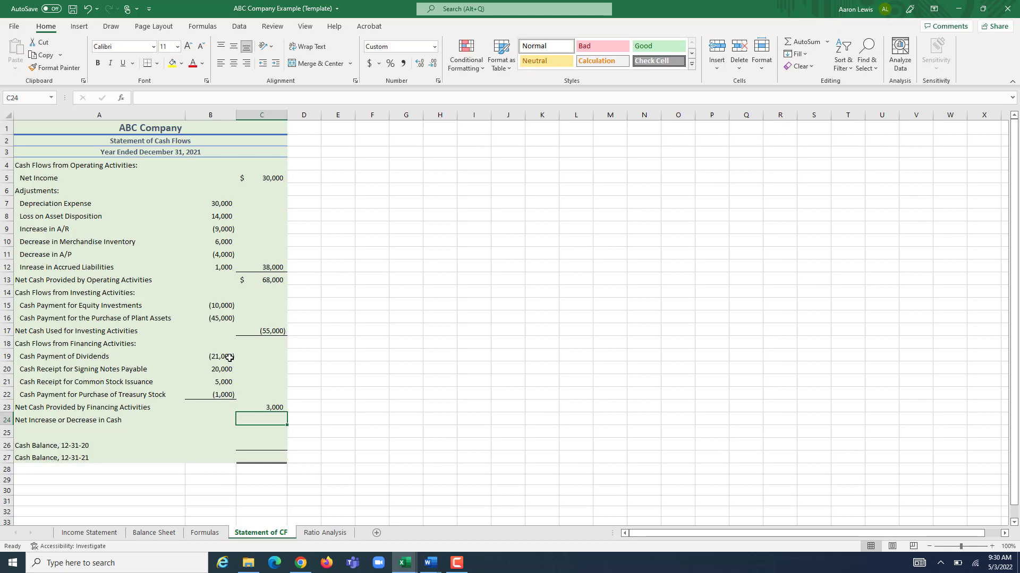
{"action": "left_click", "coordinate": [276, 407]}
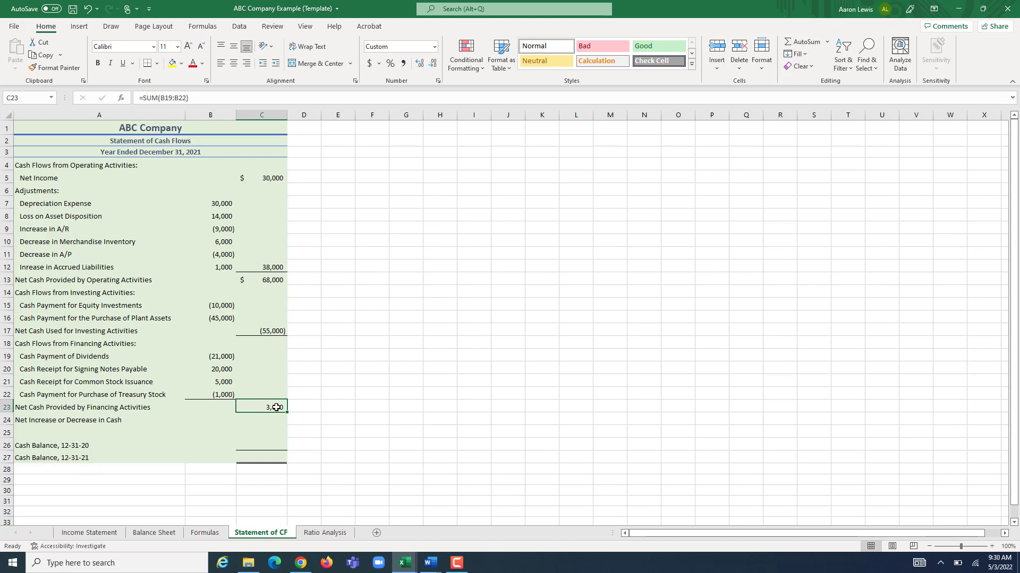
{"action": "left_click", "coordinate": [275, 419]}
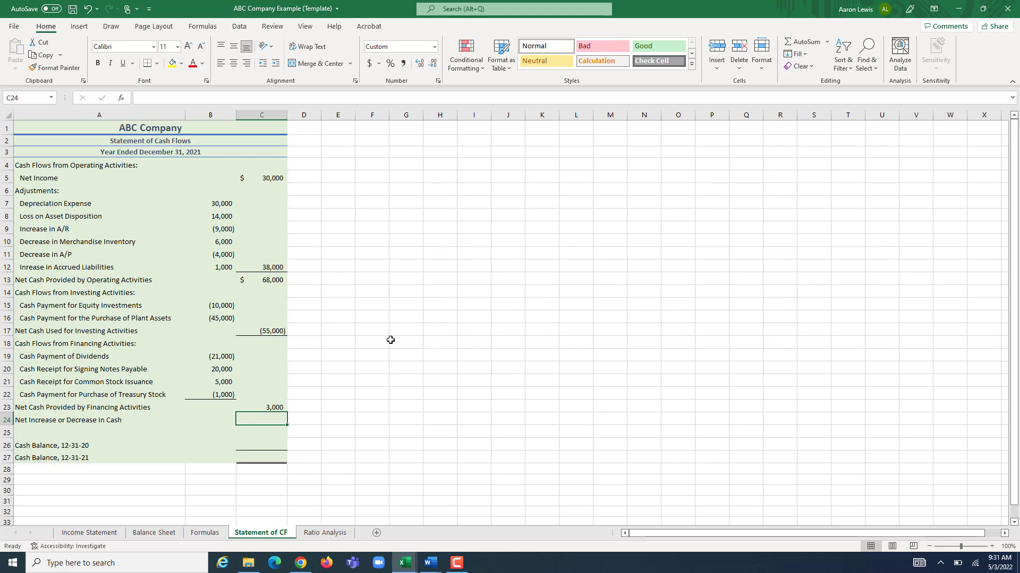
Colour the section totals in C13, C17 and C23 red
{"action": "left_click", "coordinate": [267, 280]}
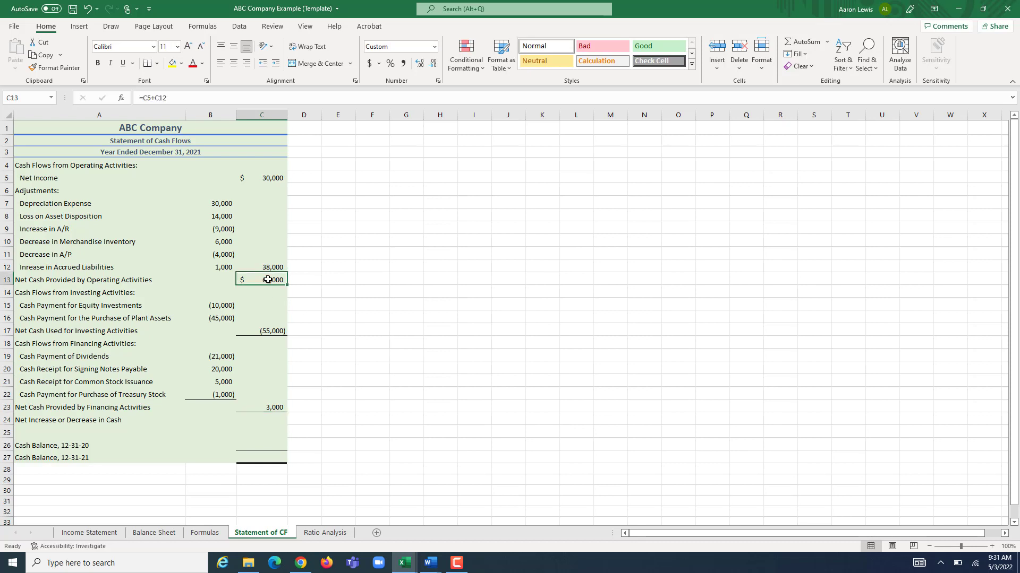
{"action": "left_click", "coordinate": [273, 331], "text": "ctrl"}
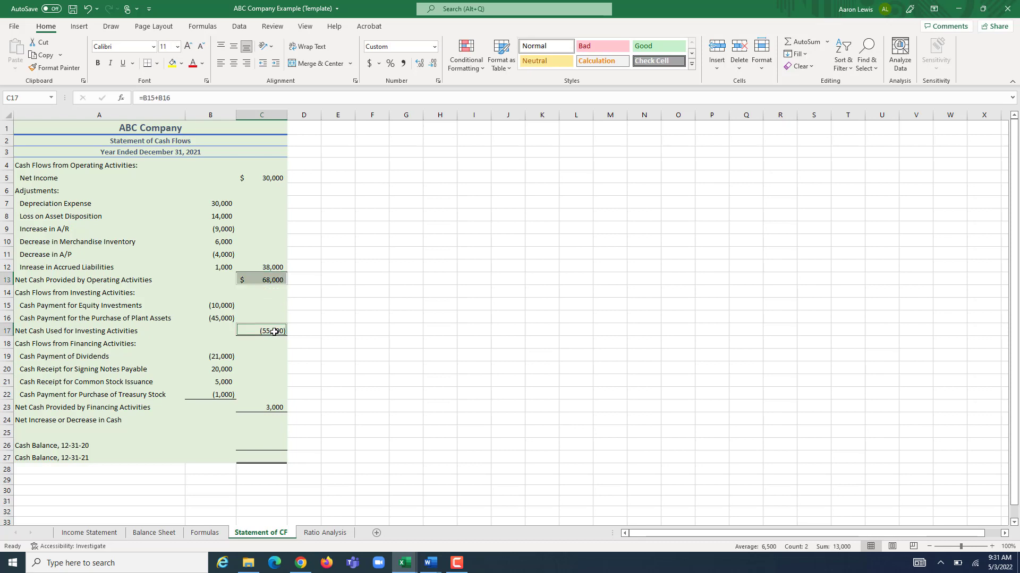
{"action": "left_click", "coordinate": [271, 407], "text": "ctrl"}
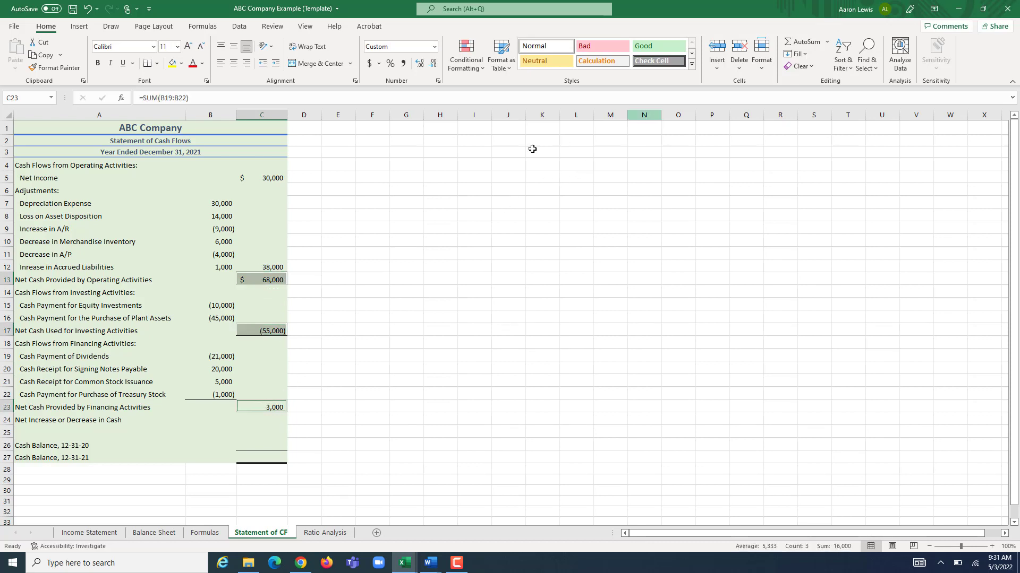
{"action": "left_click", "coordinate": [192, 68]}
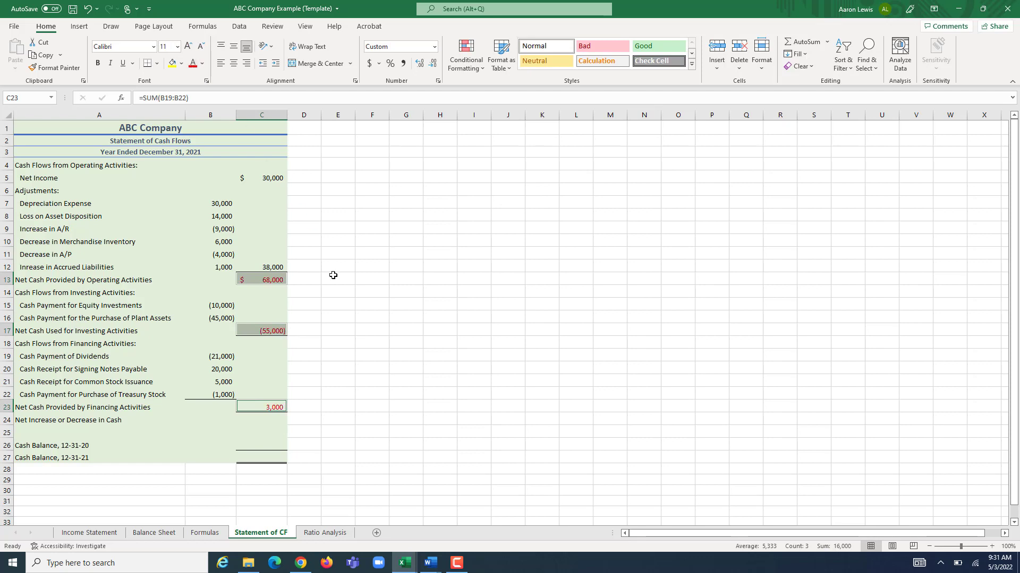
{"action": "left_click", "coordinate": [326, 354]}
Review the operating, investing and financing totals 68,000, (55,000) and 3,000
{"action": "left_click", "coordinate": [269, 422]}
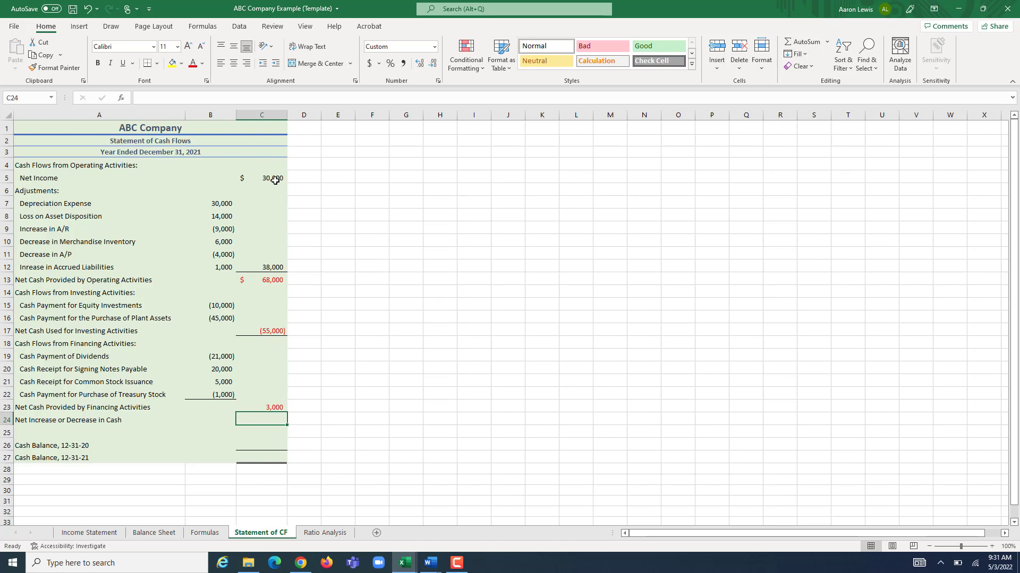
{"action": "left_click", "coordinate": [275, 281]}
{"action": "left_click", "coordinate": [272, 329]}
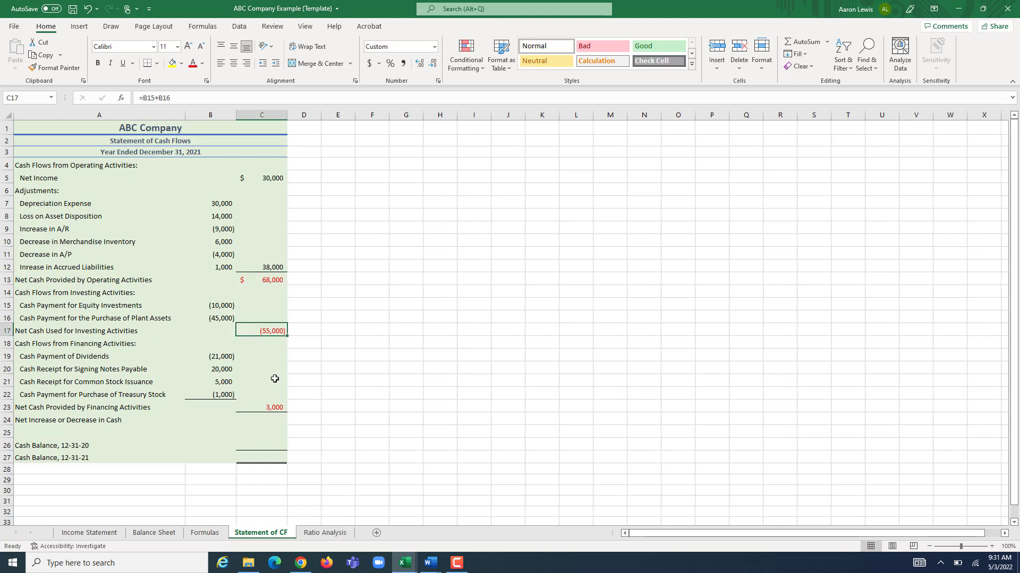
{"action": "left_click", "coordinate": [270, 406]}
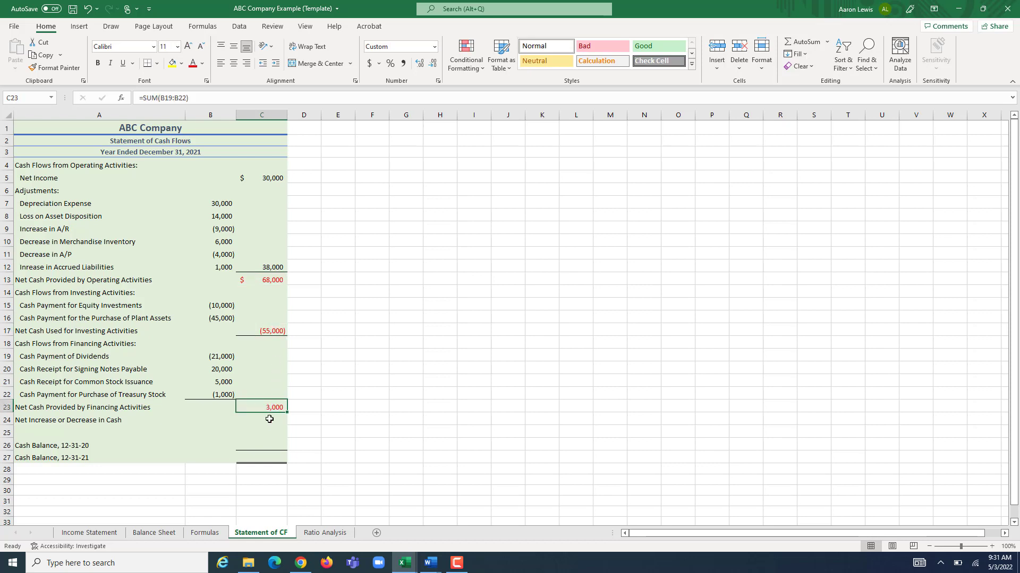
Enter =SUM(C13:C23) in C24 so Net Increase or Decrease in Cash shows $16,000
{"action": "left_click", "coordinate": [269, 419]}
{"action": "type", "text": "="}
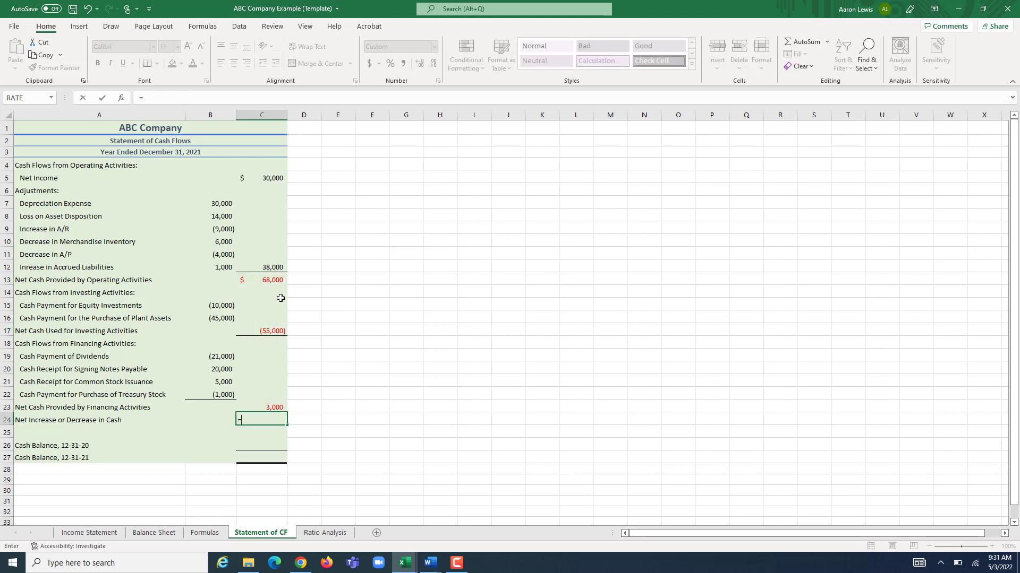
{"action": "type", "text": "sum("}
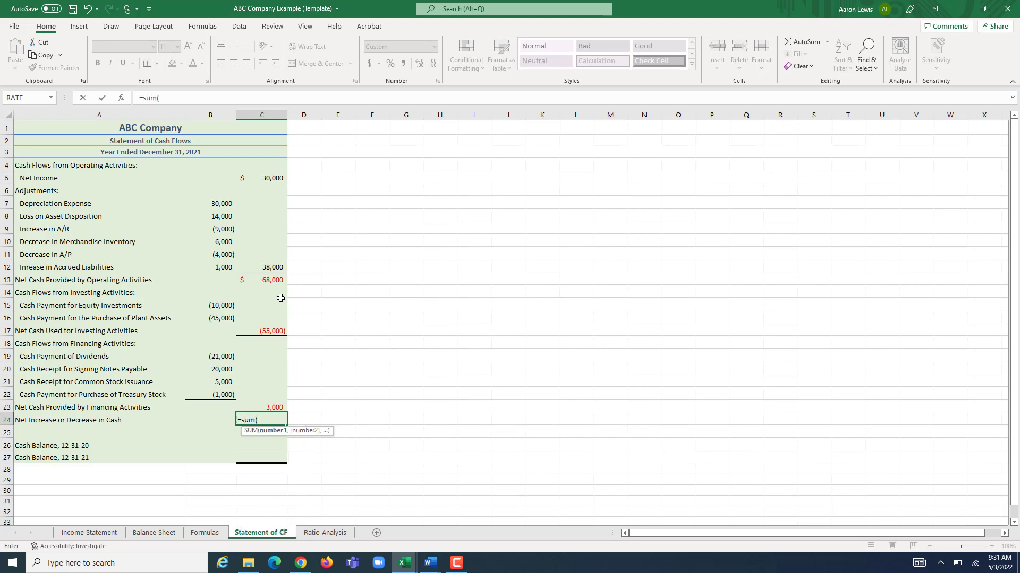
{"action": "left_click_drag", "start_coordinate": [272, 280], "coordinate": [270, 407]}
{"action": "type", "text": ")"}
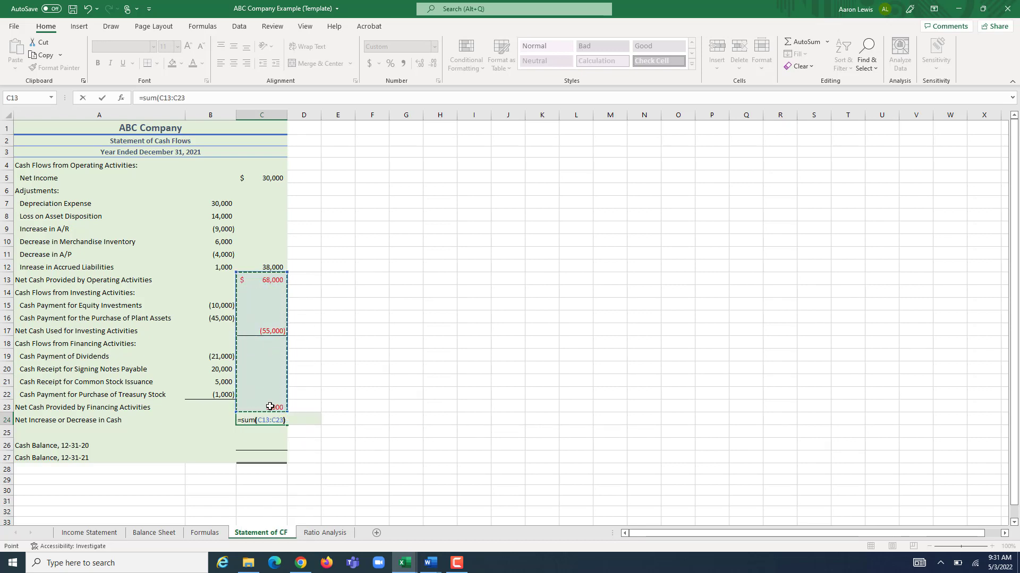
{"action": "key", "text": "Return"}
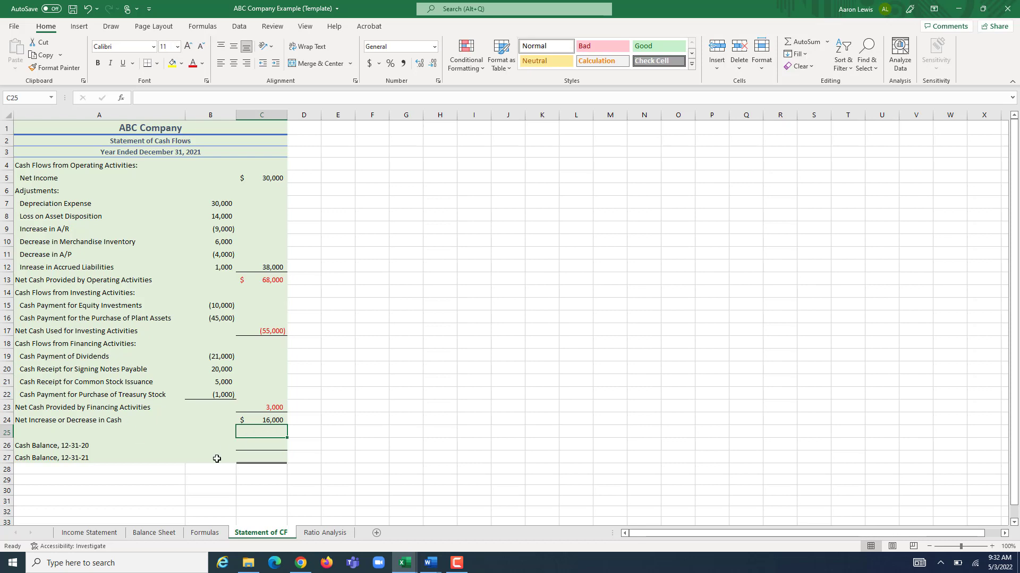
Check the Balance Sheet cash figures: 90,000 for 2021 and 74,000 for 2020
{"action": "left_click", "coordinate": [162, 534]}
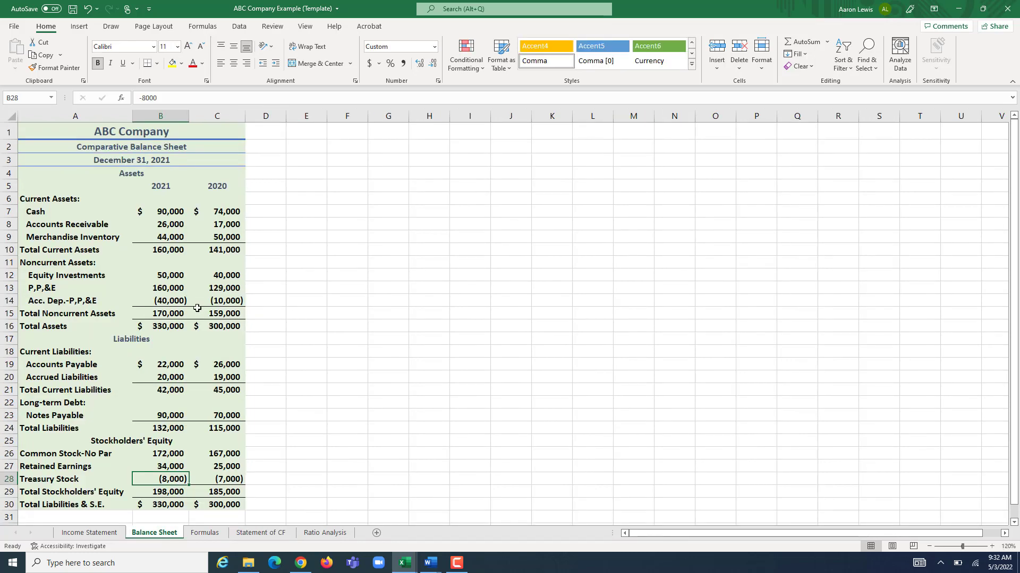
{"action": "left_click", "coordinate": [160, 215]}
{"action": "left_click", "coordinate": [221, 212]}
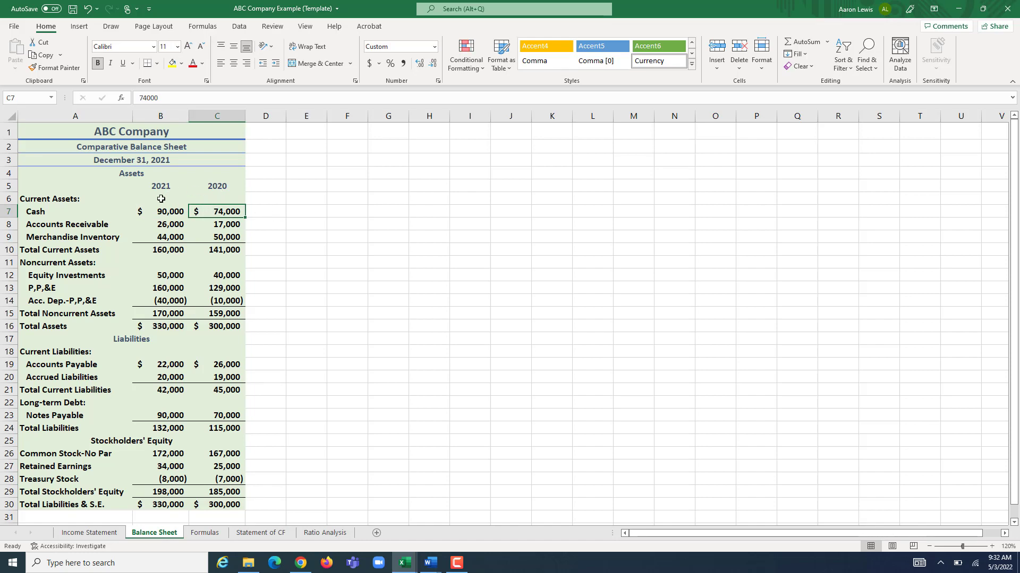
{"action": "left_click", "coordinate": [260, 532]}
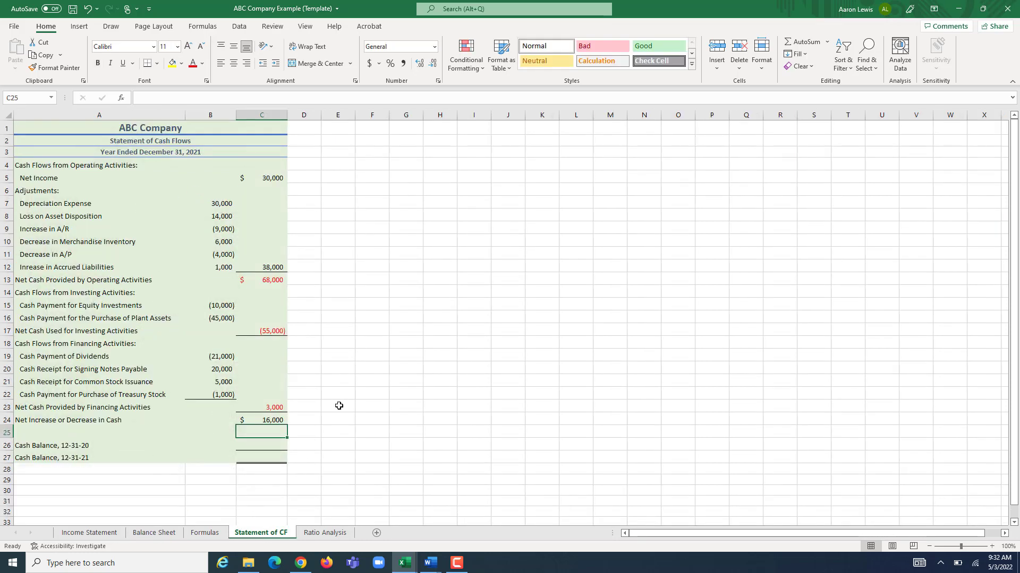
Link C26 to 'Balance Sheet'!C7 so the 12-31-20 cash balance shows 74,000
{"action": "left_click", "coordinate": [272, 445]}
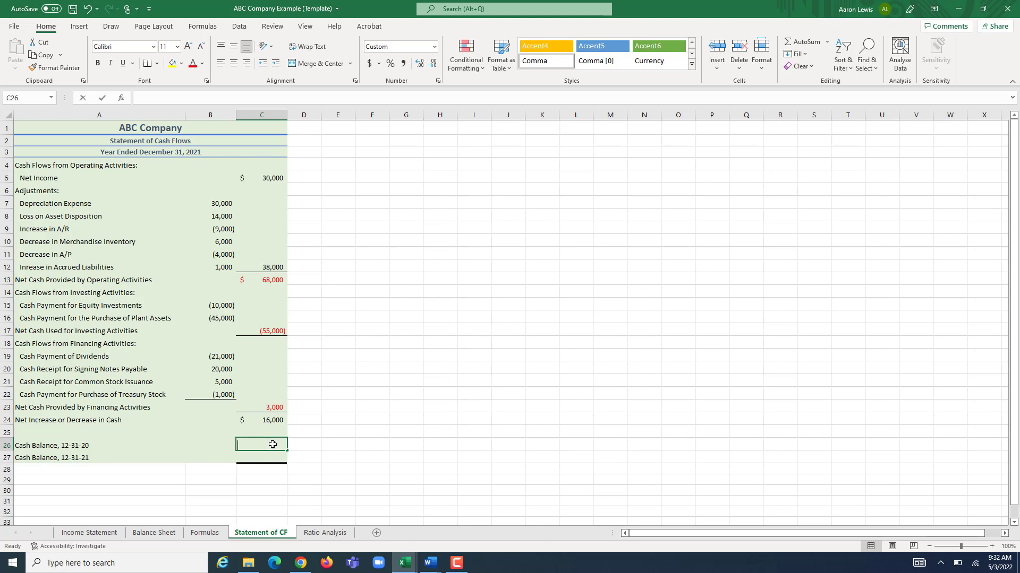
{"action": "type", "text": "="}
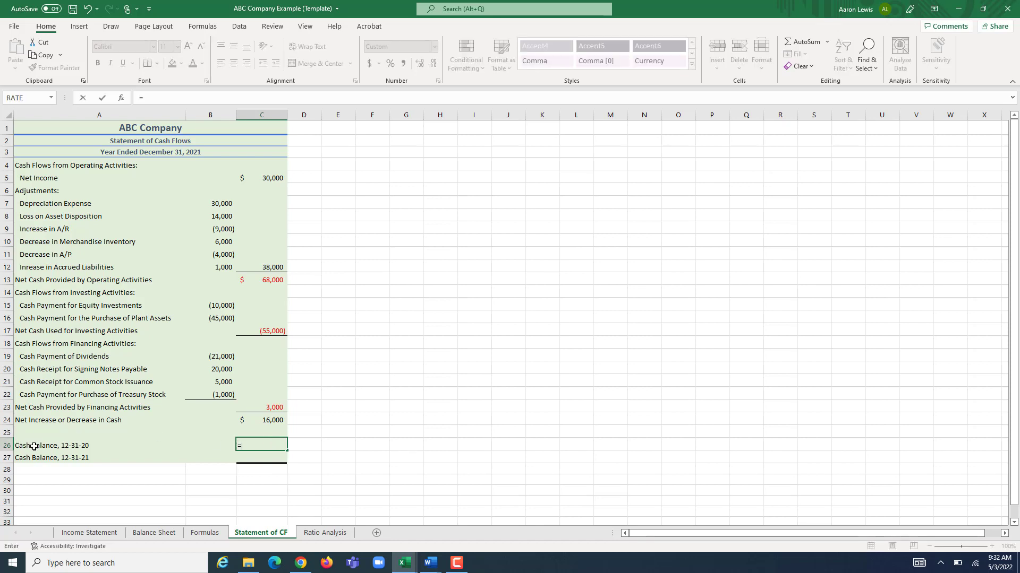
{"action": "left_click", "coordinate": [154, 534]}
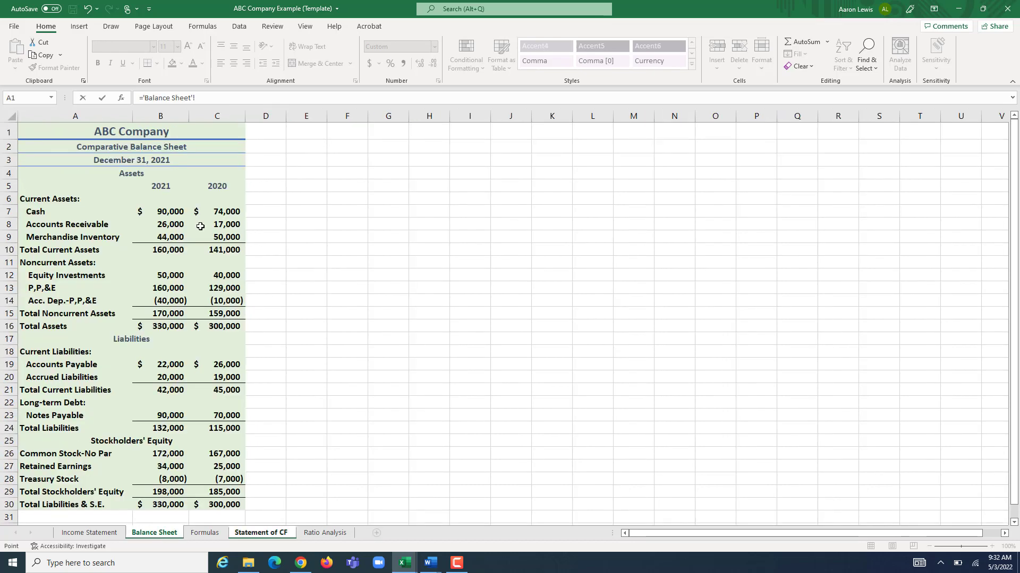
{"action": "left_click", "coordinate": [227, 211]}
{"action": "key", "text": "Return"}
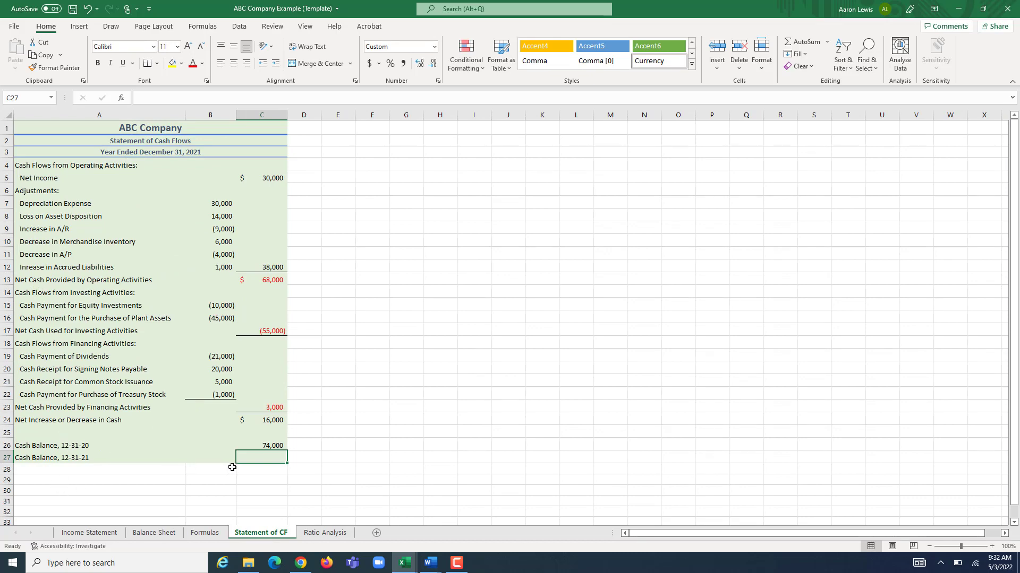
Link C27 to 'Balance Sheet'!B7 so the 12-31-21 cash balance shows $90,000
{"action": "type", "text": "="}
{"action": "left_click", "coordinate": [153, 533]}
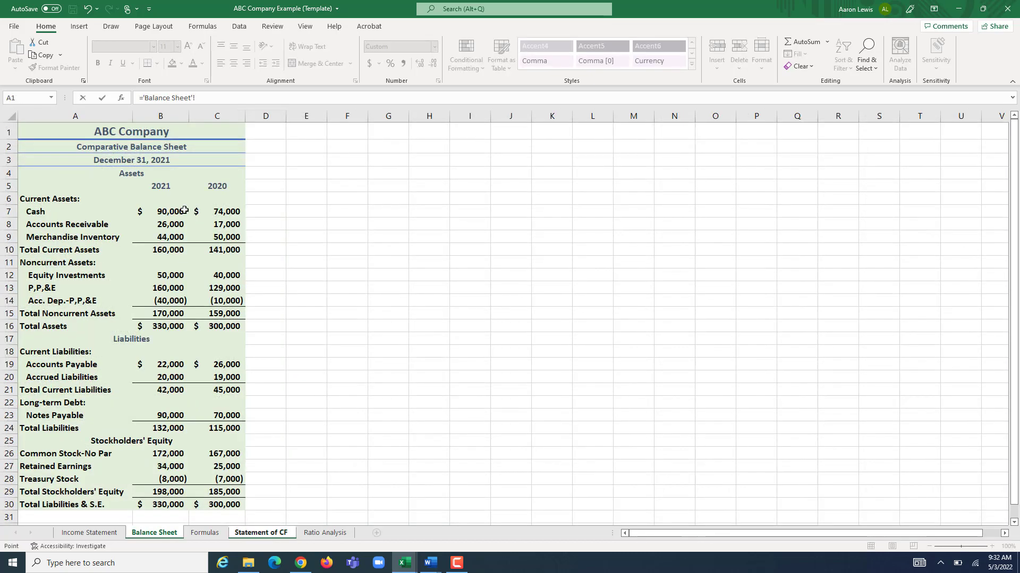
{"action": "left_click", "coordinate": [181, 211]}
{"action": "key", "text": "Return"}
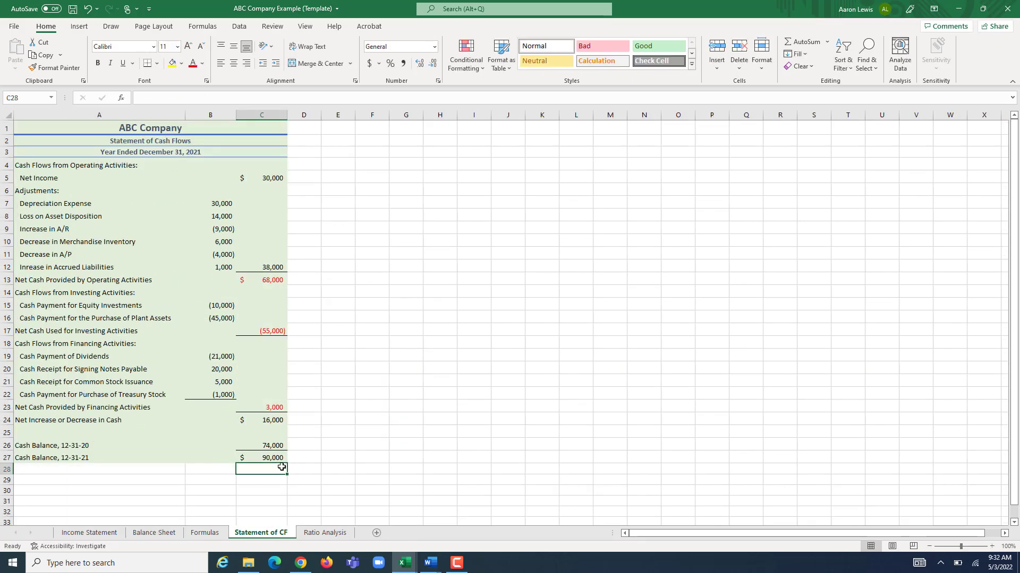